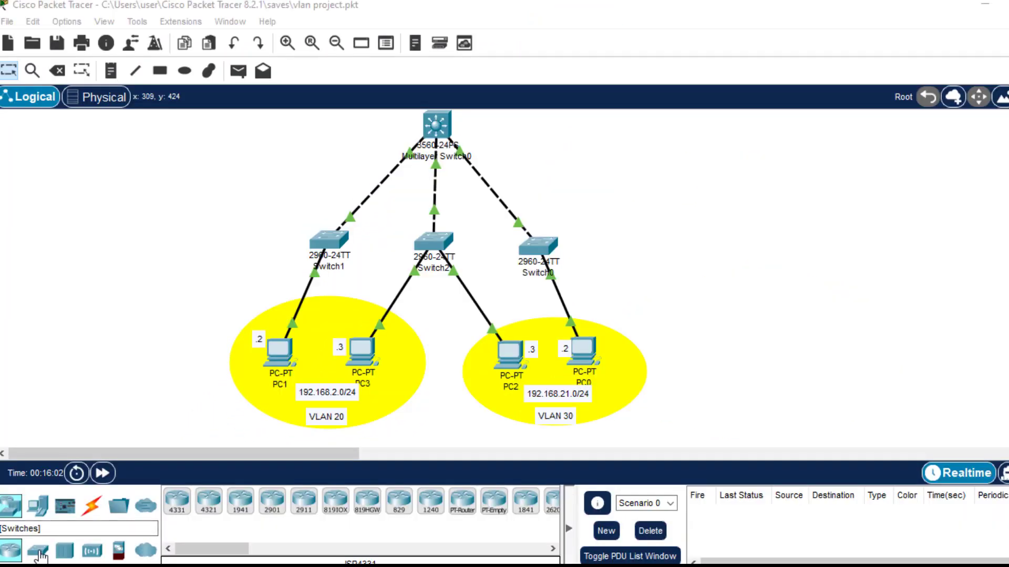
{"action": "left_click", "coordinate": [38, 551]}
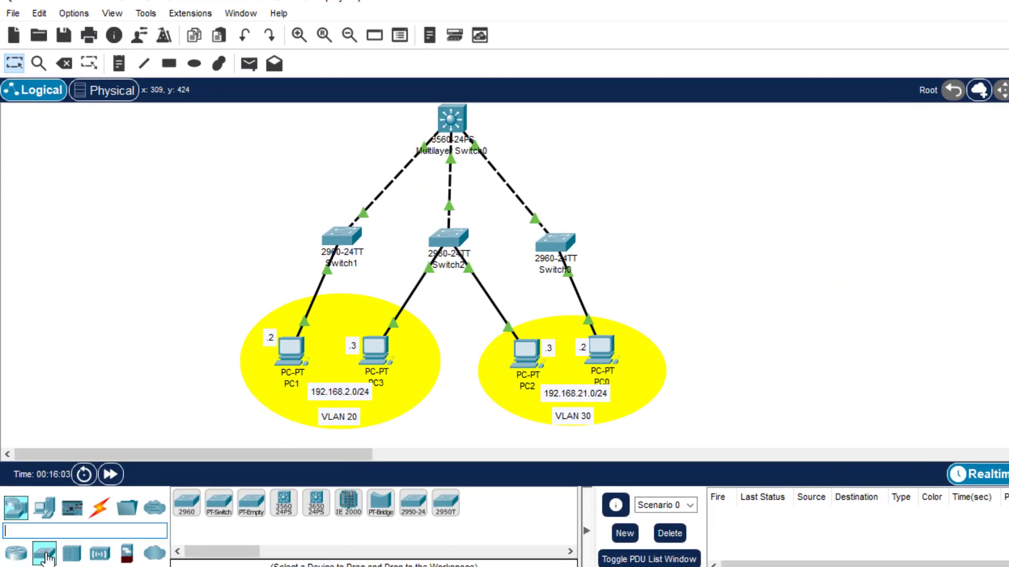
{"action": "left_click", "coordinate": [284, 502]}
{"action": "left_click_drag", "start_coordinate": [284, 502], "coordinate": [608, 313]}
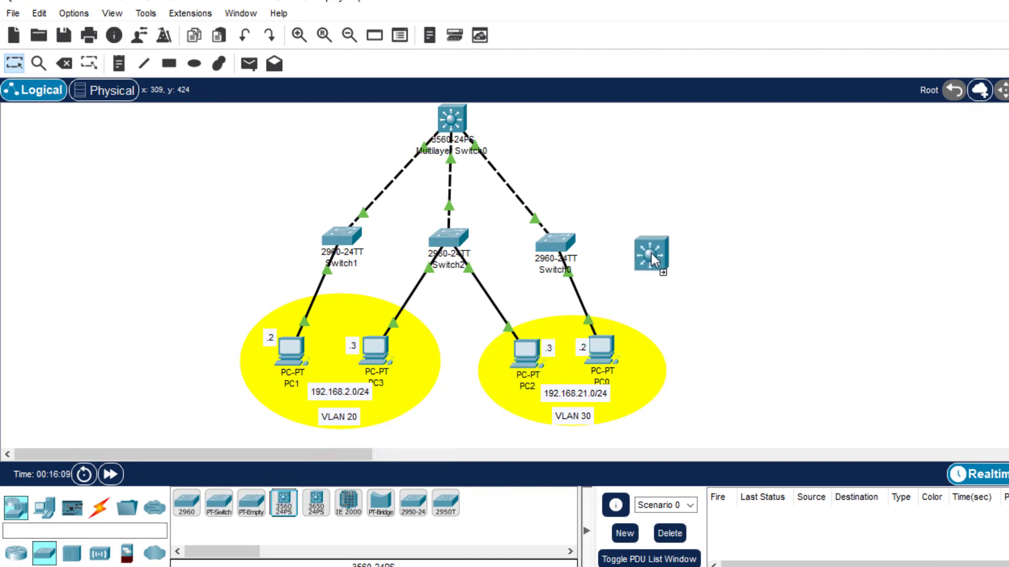
{"action": "left_click_drag", "start_coordinate": [651, 253], "coordinate": [676, 218]}
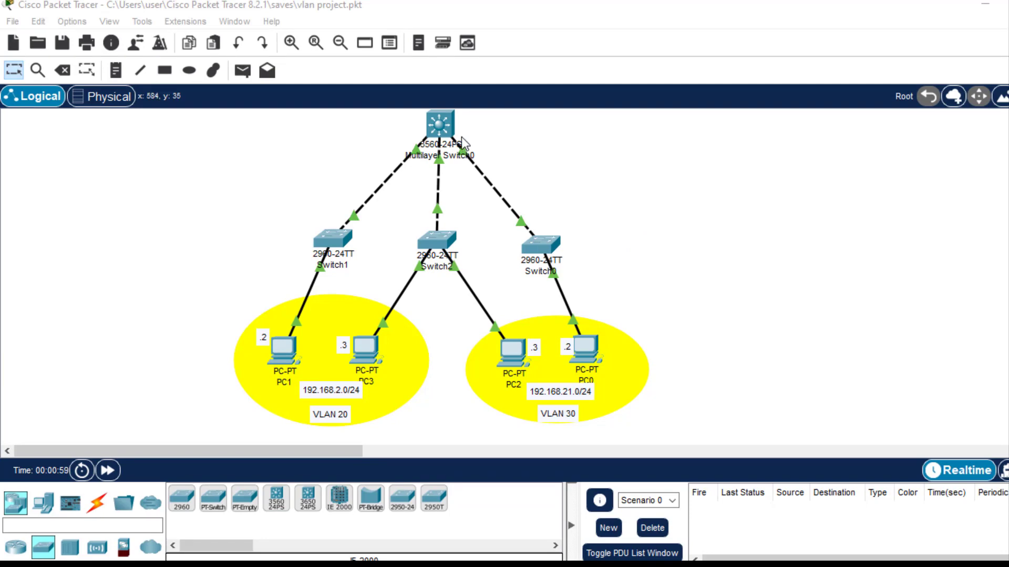
- Open the command line of Multilayer Switch0 and enter global configuration mode through privileged mode
{"action": "left_click", "coordinate": [432, 131]}
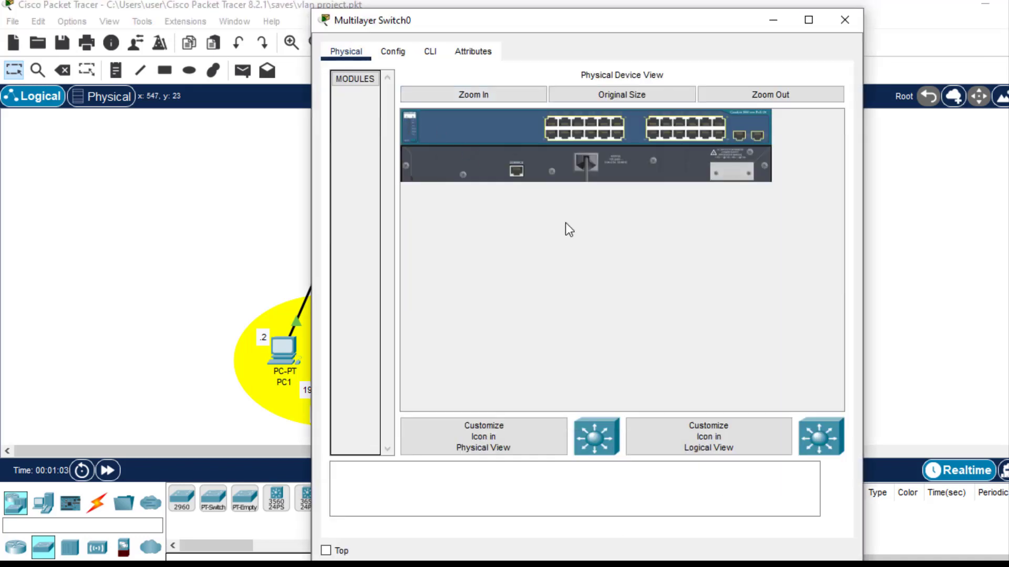
{"action": "left_click", "coordinate": [429, 53]}
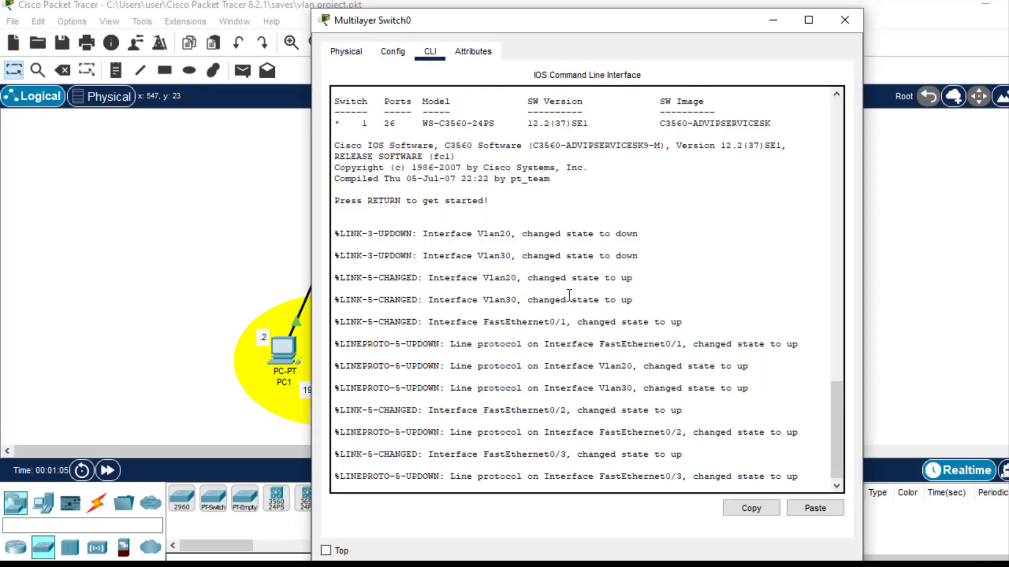
{"action": "key", "text": "Return"}
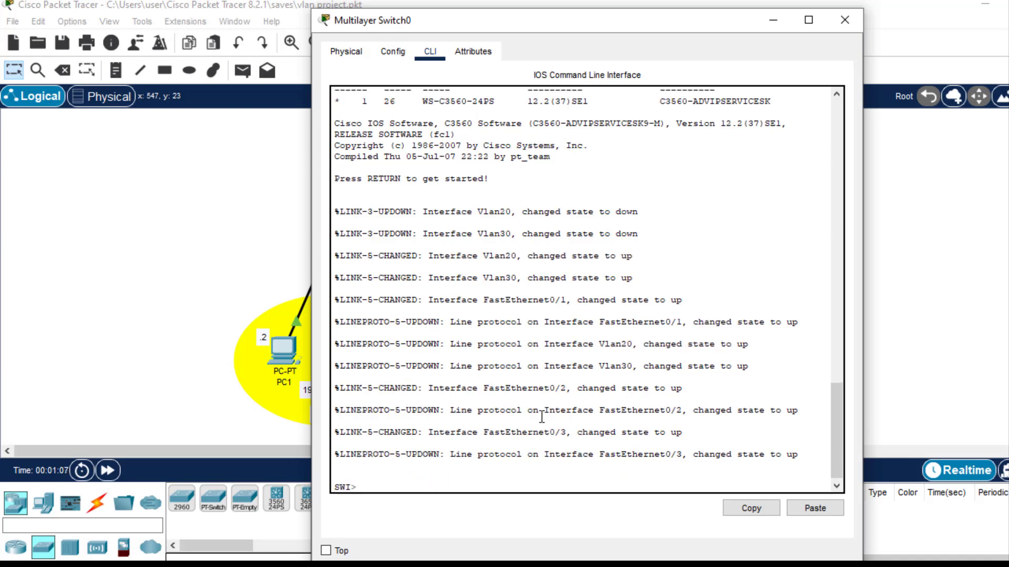
{"action": "type", "text": "en"}
{"action": "key", "text": "Return"}
{"action": "type", "text": "conf ter"}
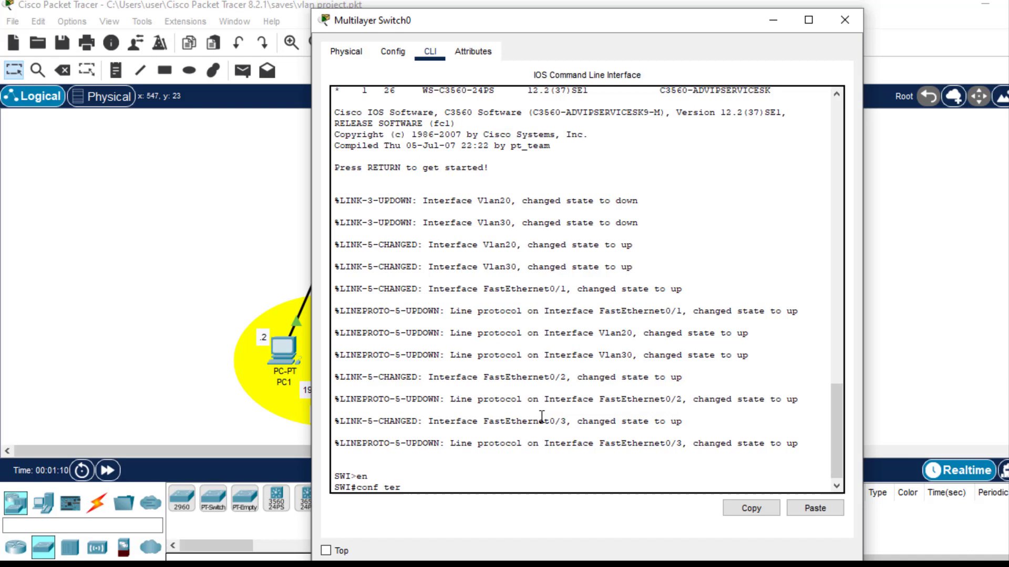
{"action": "key", "text": "Return"}
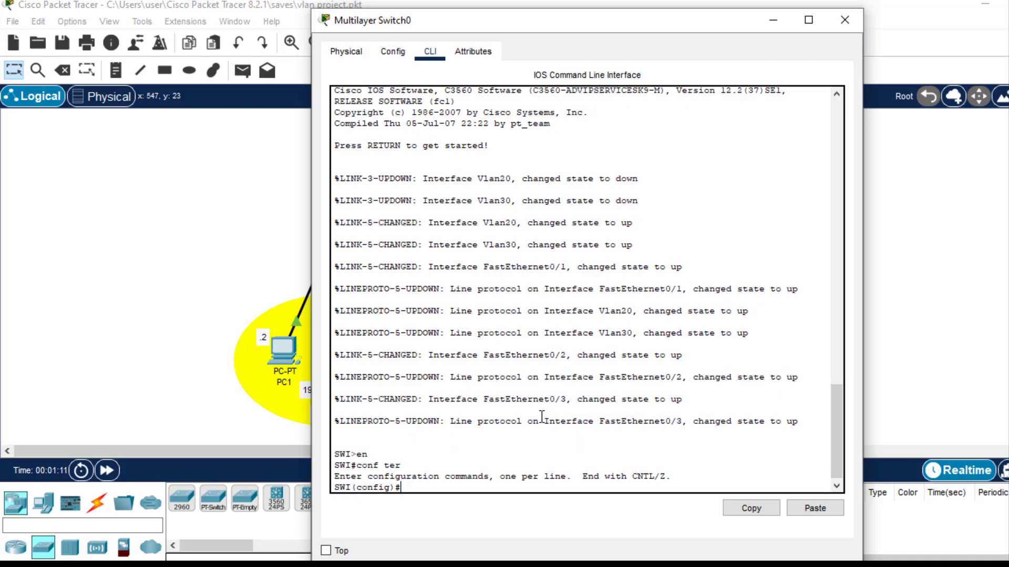
- Check the topology's VLAN labels, then create VLAN 20 and VLAN 30 on the multilayer switch
{"action": "left_click", "coordinate": [765, 22]}
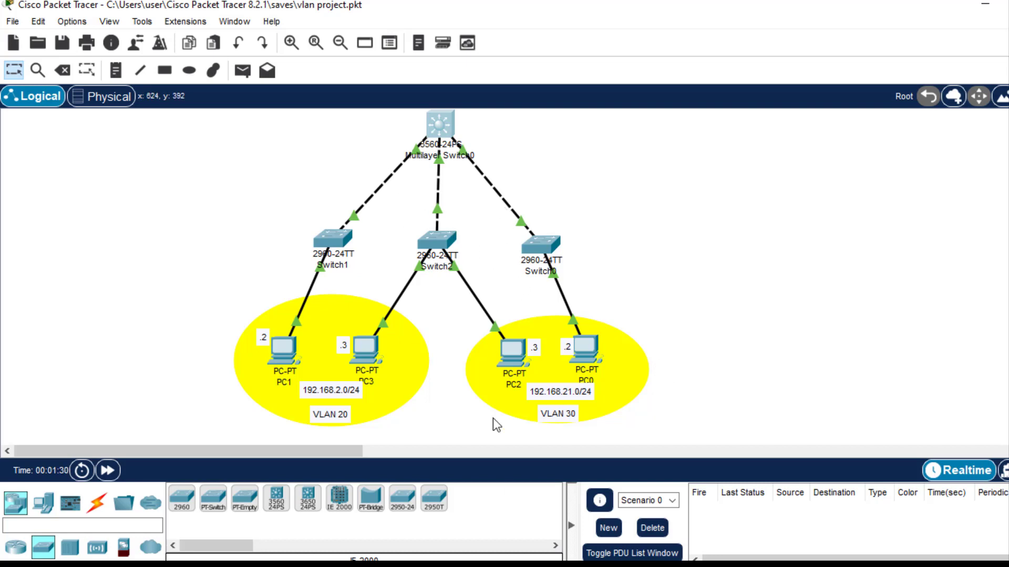
{"action": "left_click", "coordinate": [604, 507]}
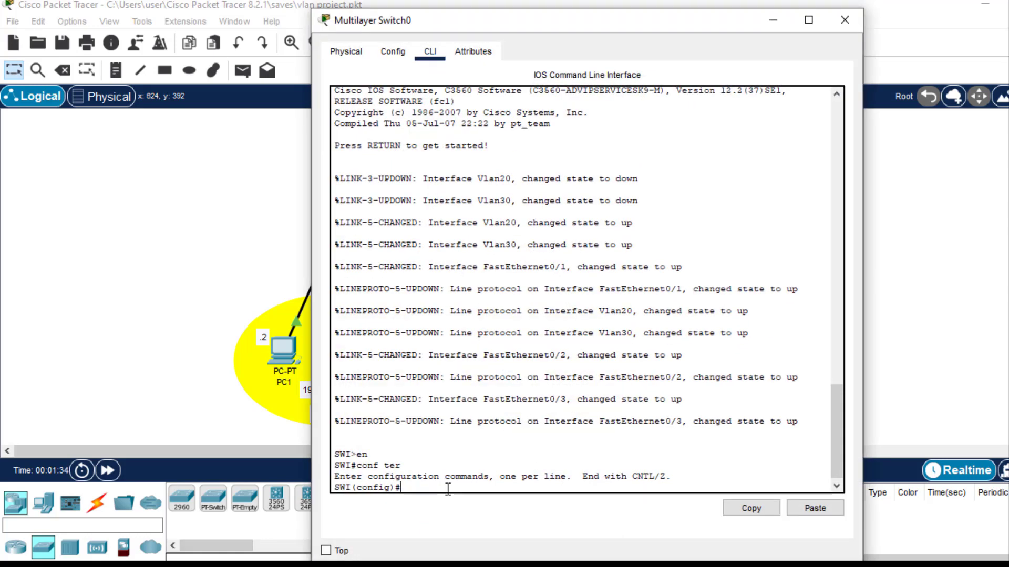
{"action": "type", "text": "vlan 20"}
{"action": "key", "text": "Return"}
{"action": "type", "text": "vlan)#v"}
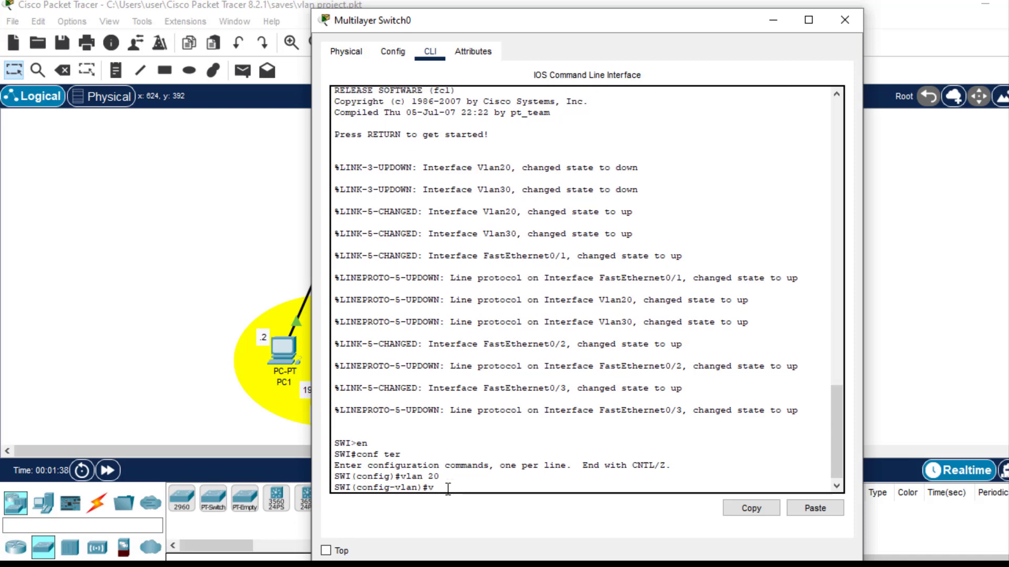
{"action": "type", "text": "lan 30"}
{"action": "key", "text": "Return"}
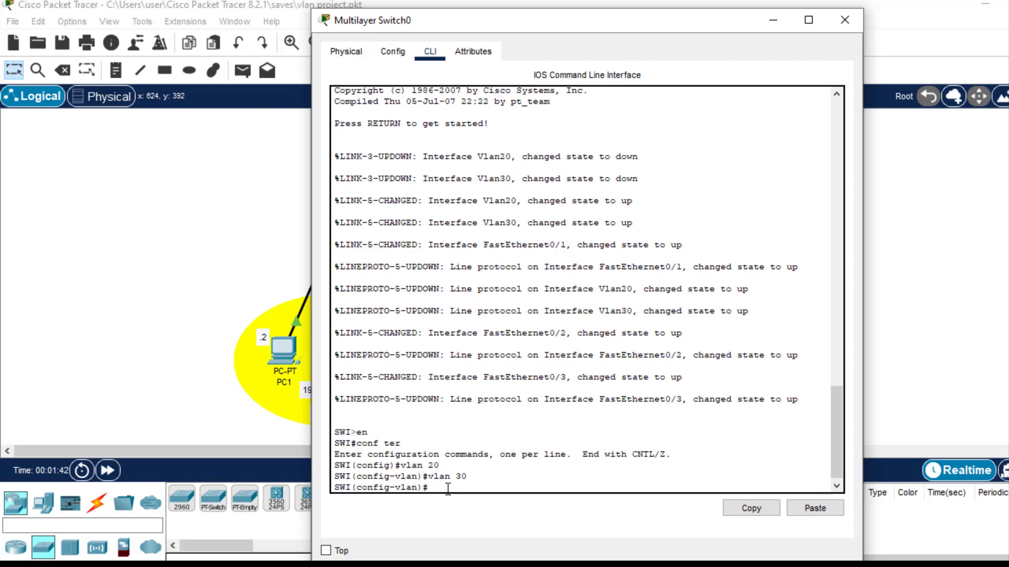
- Display the multilayer switch's brief VLAN list from within VLAN configuration mode
{"action": "type", "text": "show vlan"}
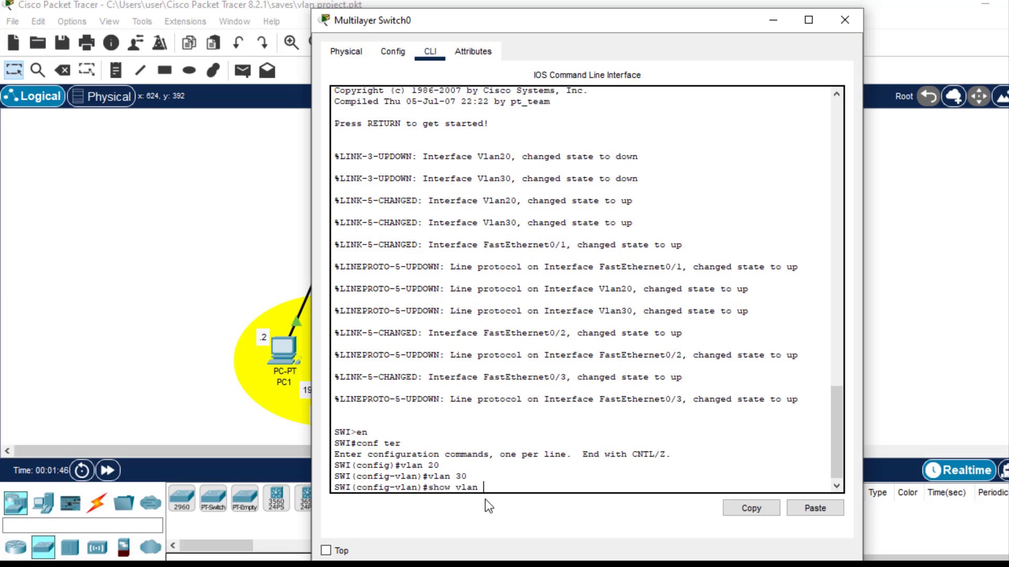
{"action": "type", "text": " brie"}
{"action": "key", "text": "Return"}
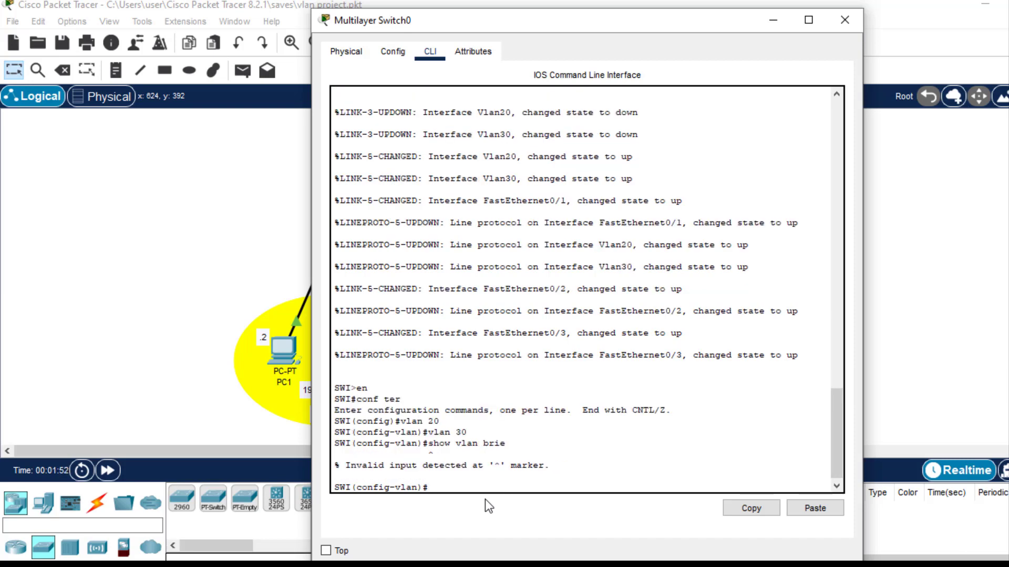
{"action": "type", "text": "do show vlan brie"}
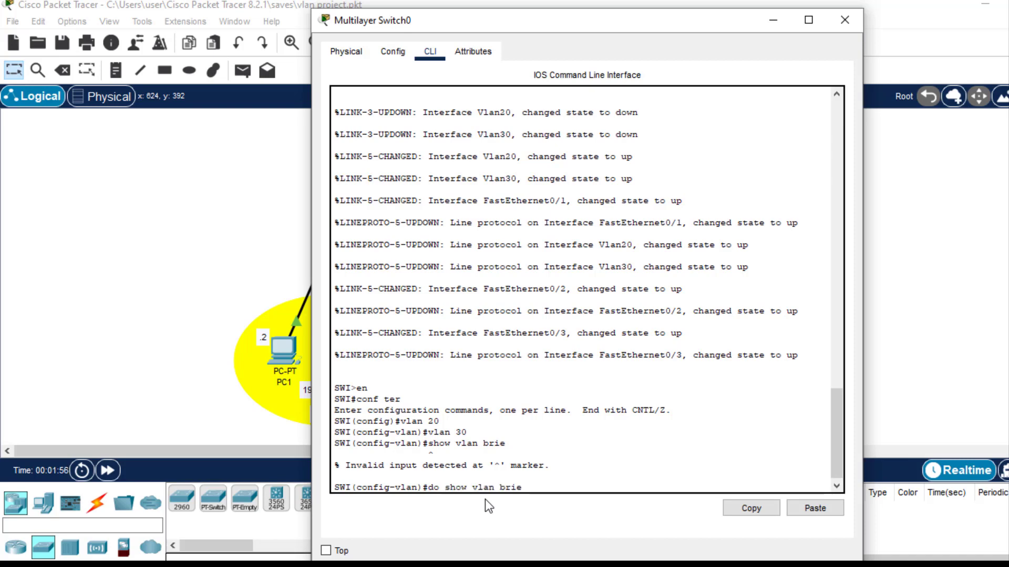
{"action": "key", "text": "Return"}
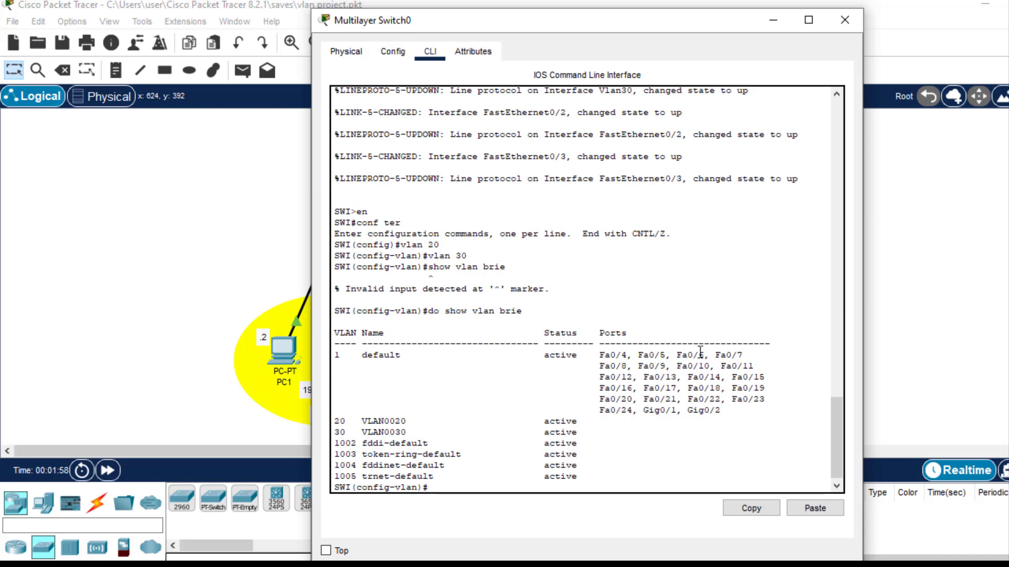
{"action": "left_click", "coordinate": [670, 295]}
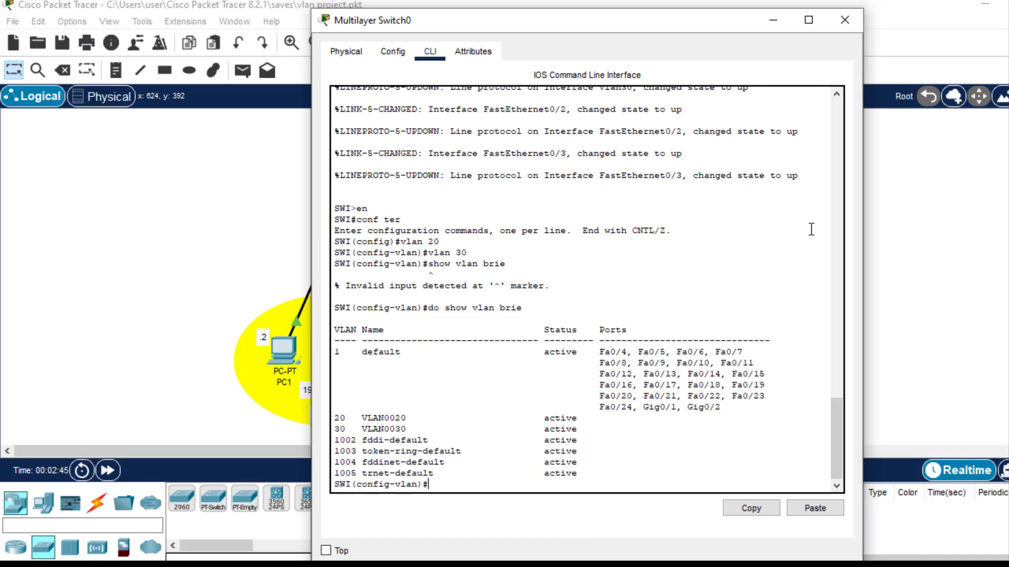
- Check the uplink port labels in the topology and enter interface configuration for fa0/2 on the multilayer switch
{"action": "left_click", "coordinate": [770, 21]}
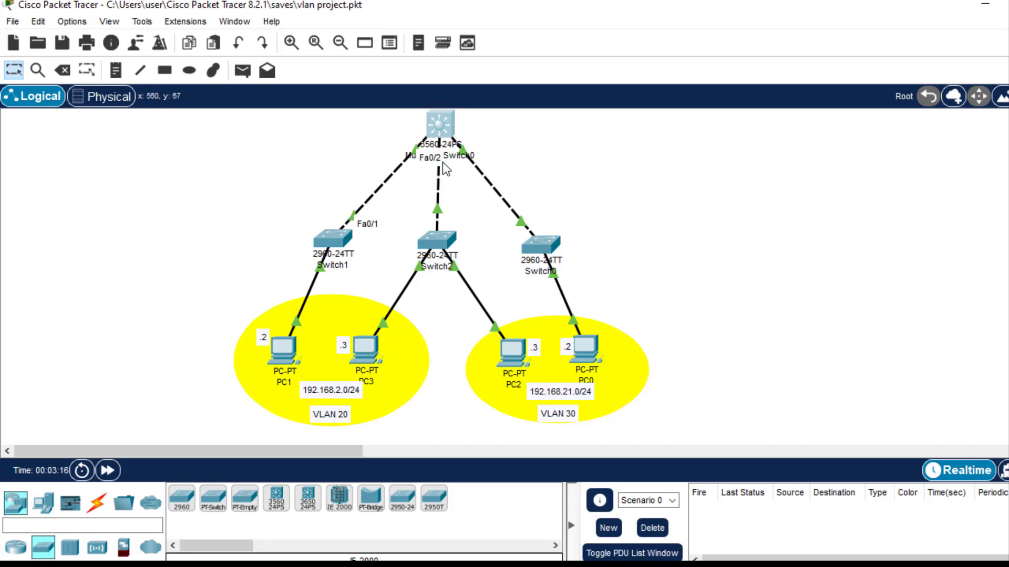
{"action": "mouse_move", "coordinate": [604, 564]}
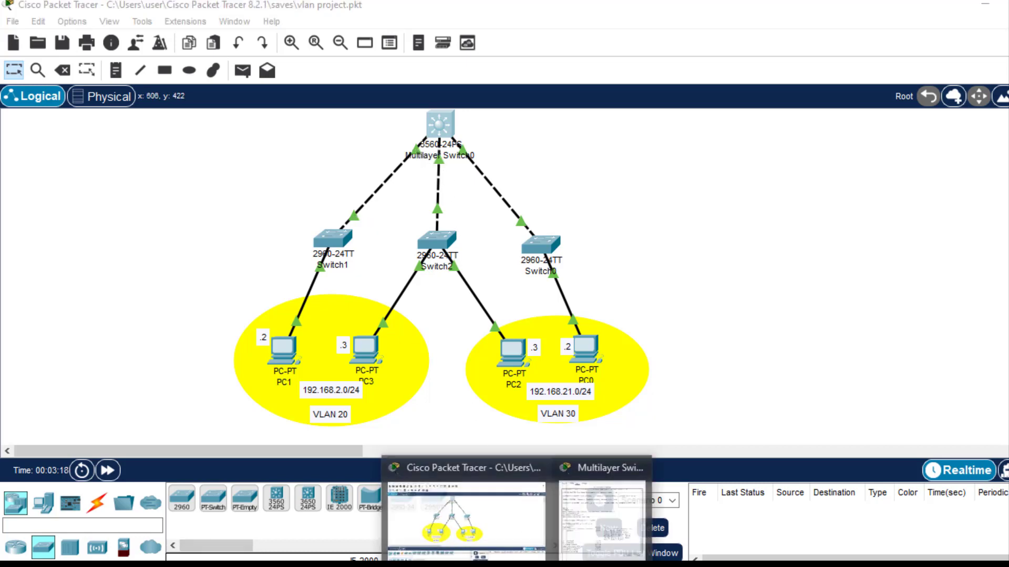
{"action": "left_click", "coordinate": [565, 514]}
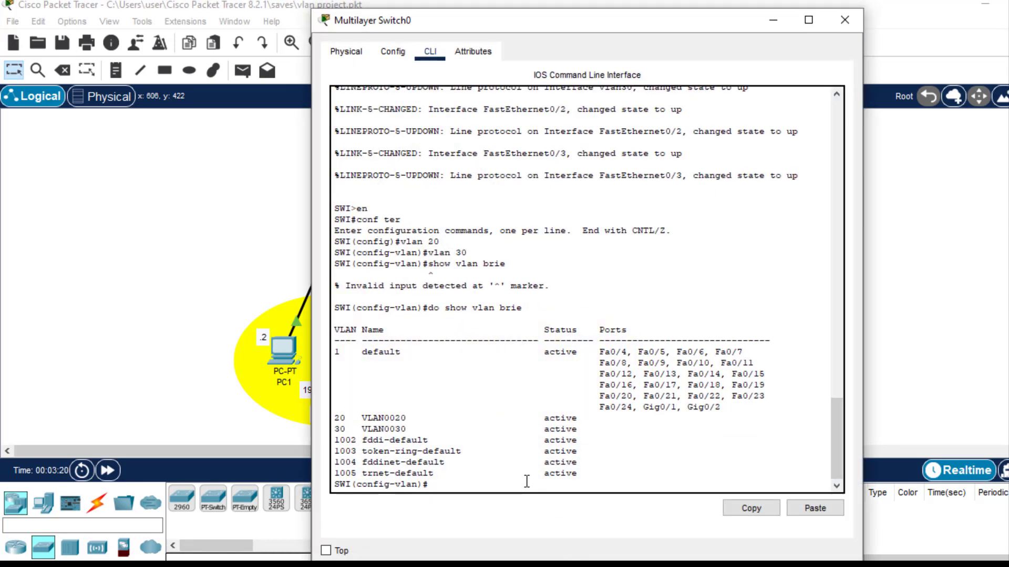
{"action": "type", "text": "exit"}
{"action": "key", "text": "Return"}
{"action": "type", "text": "int"}
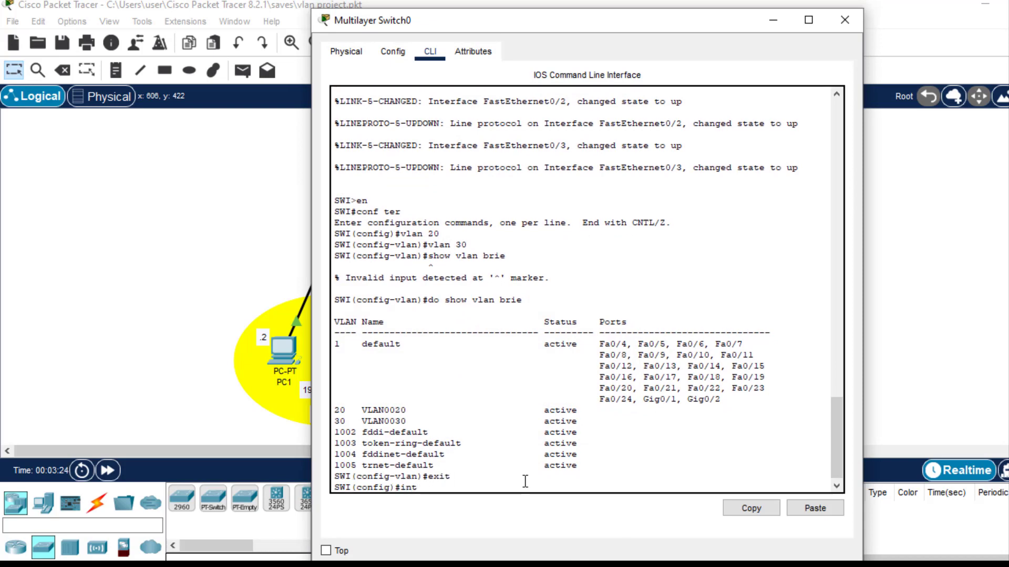
{"action": "type", "text": " fa0/2"}
{"action": "key", "text": "Return"}
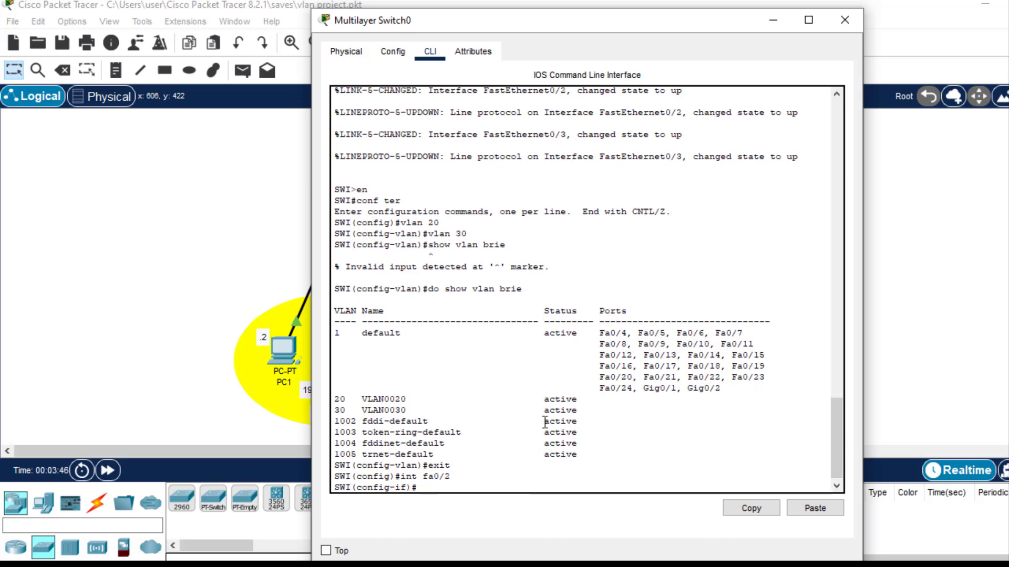
- Set the trunk encapsulation of interface fa0/2 to dot1q
{"action": "type", "text": "switchprot"}
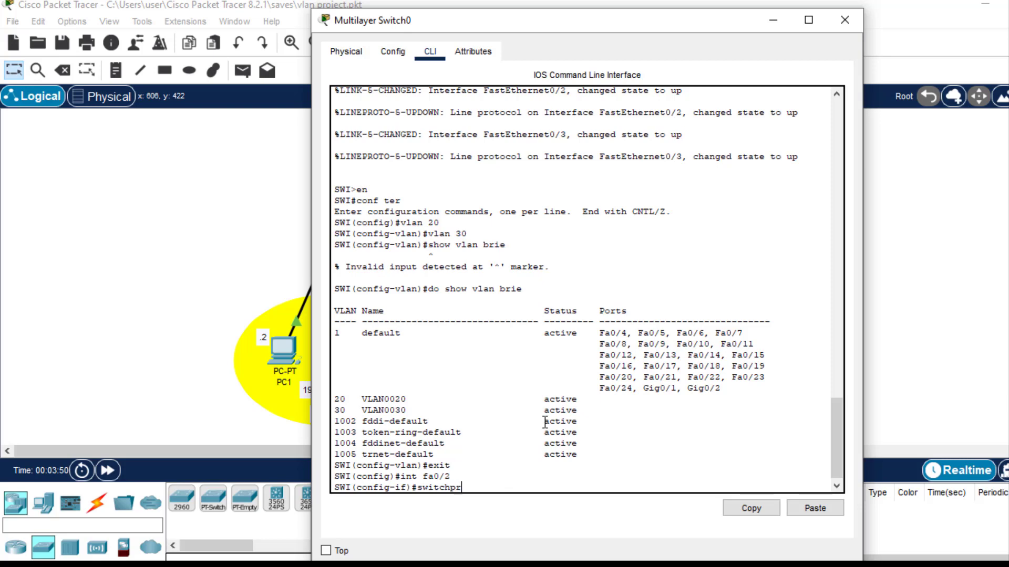
{"action": "key", "text": "BackSpace"}
{"action": "key", "text": "BackSpace"}
{"action": "key", "text": "BackSpace"}
{"action": "type", "text": "ort trunk en"}
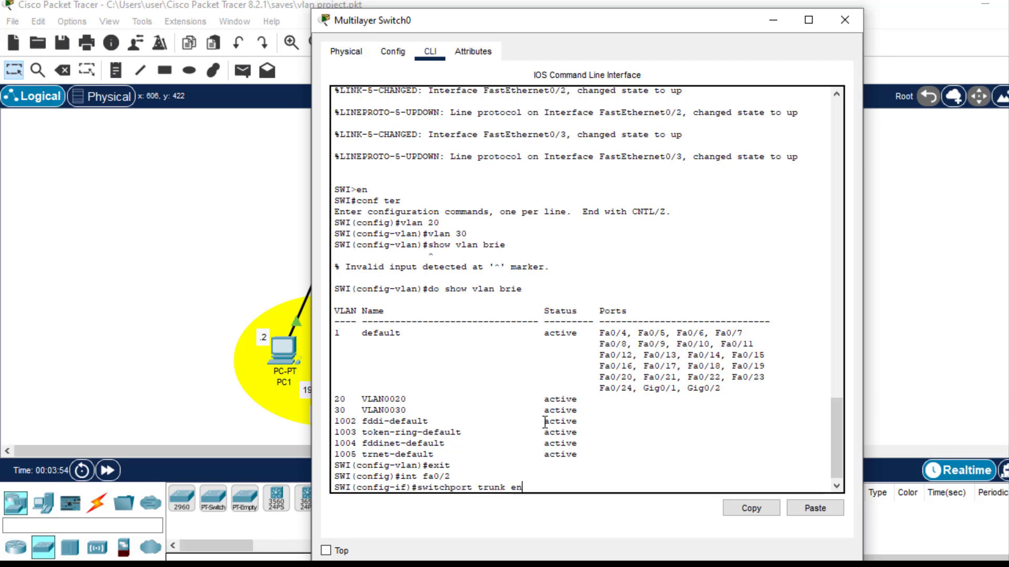
{"action": "type", "text": "capsulation"}
{"action": "type", "text": "dot1q"}
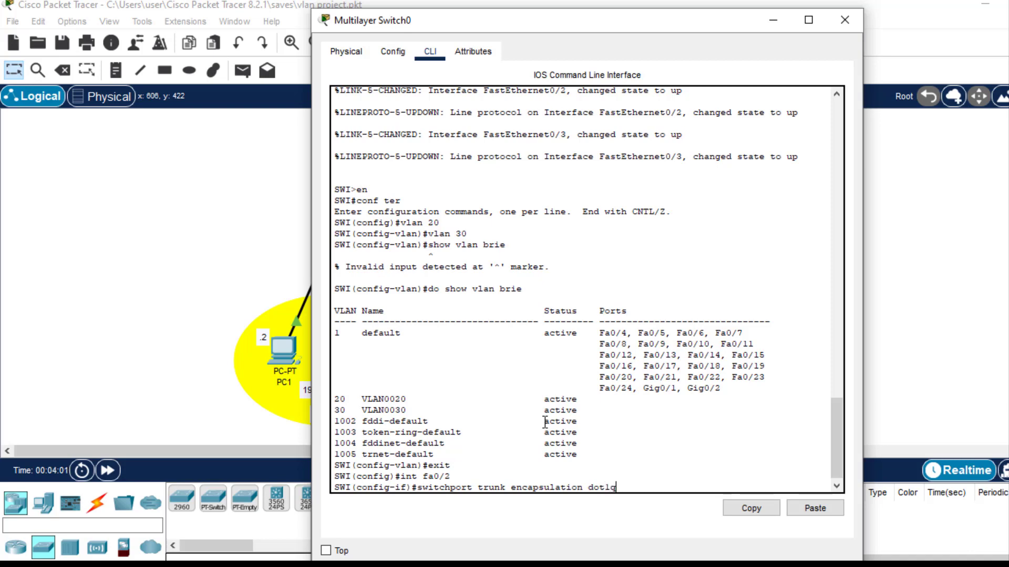
{"action": "key", "text": "Return"}
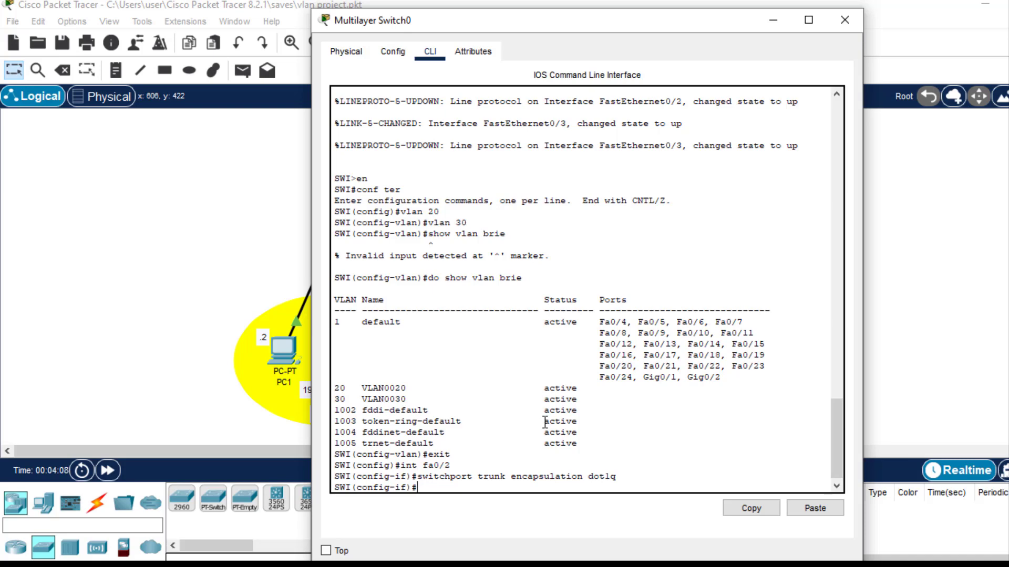
- Set interface fa0/2 to trunk mode with switchport mode trunk, correcting the misspelled switchport keyword
{"action": "type", "text": "switchprot mode trunk"}
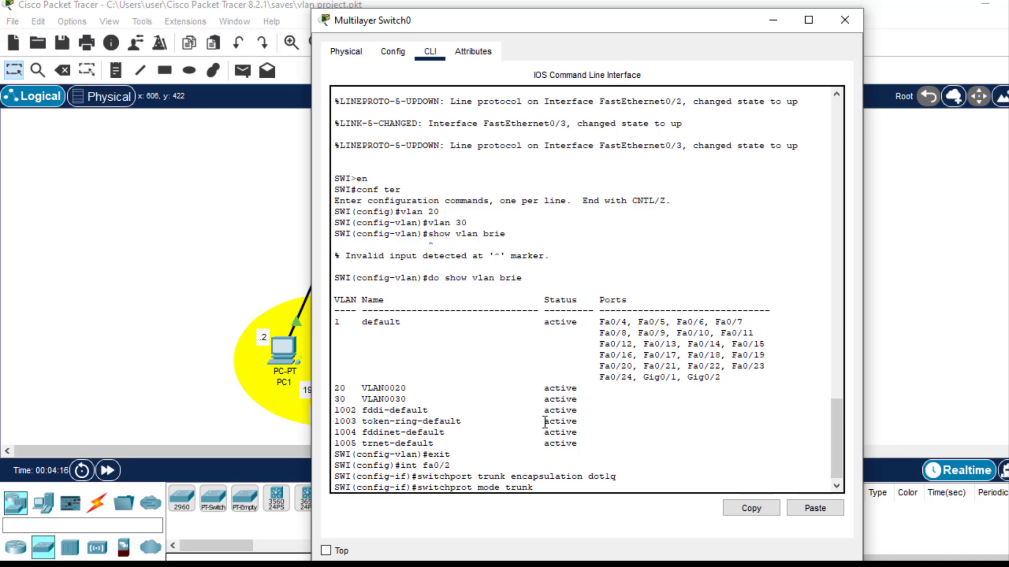
{"action": "key", "text": "Return"}
{"action": "key", "text": "Up"}
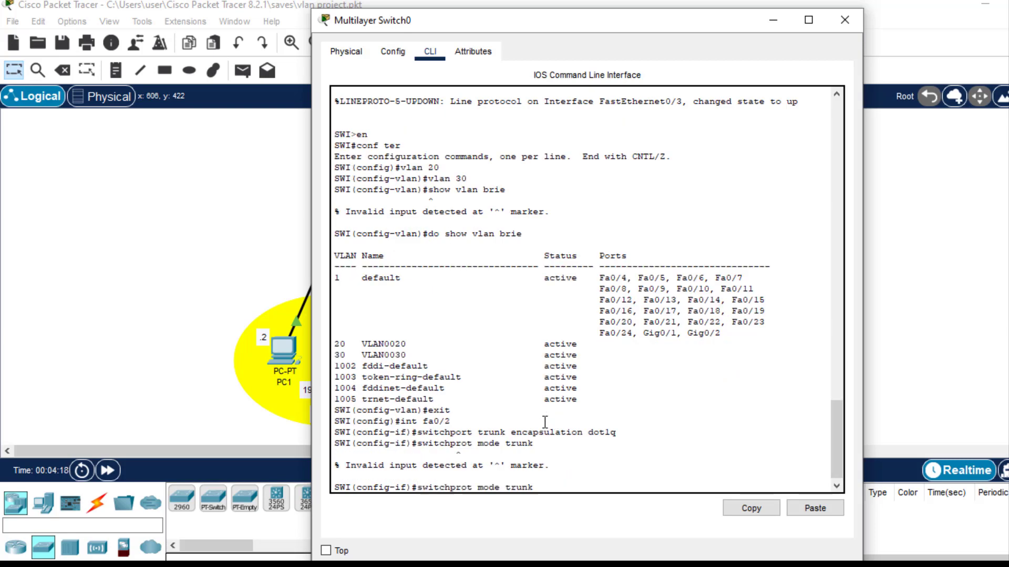
{"action": "key", "text": "Left"}
{"action": "key", "text": "Left"}
{"action": "key", "text": "Left"}
{"action": "key", "text": "Left"}
{"action": "key", "text": "Left"}
{"action": "key", "text": "Left"}
{"action": "key", "text": "Left"}
{"action": "key", "text": "Left"}
{"action": "key", "text": "Left"}
{"action": "key", "text": "Left"}
{"action": "key", "text": "Left"}
{"action": "key", "text": "Left"}
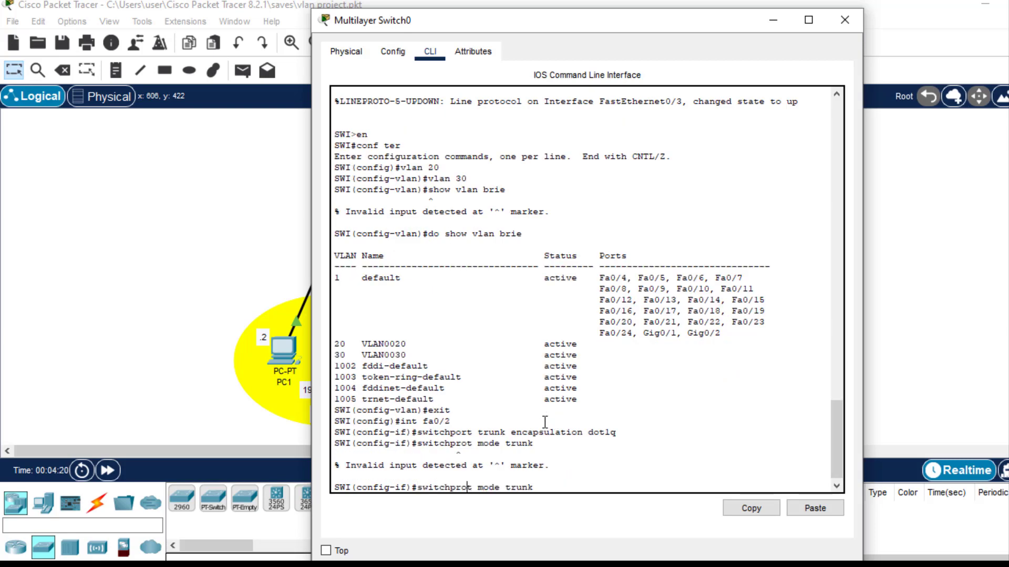
{"action": "key", "text": "BackSpace"}
{"action": "key", "text": "Right"}
{"action": "type", "text": "r"}
{"action": "key", "text": "Return"}
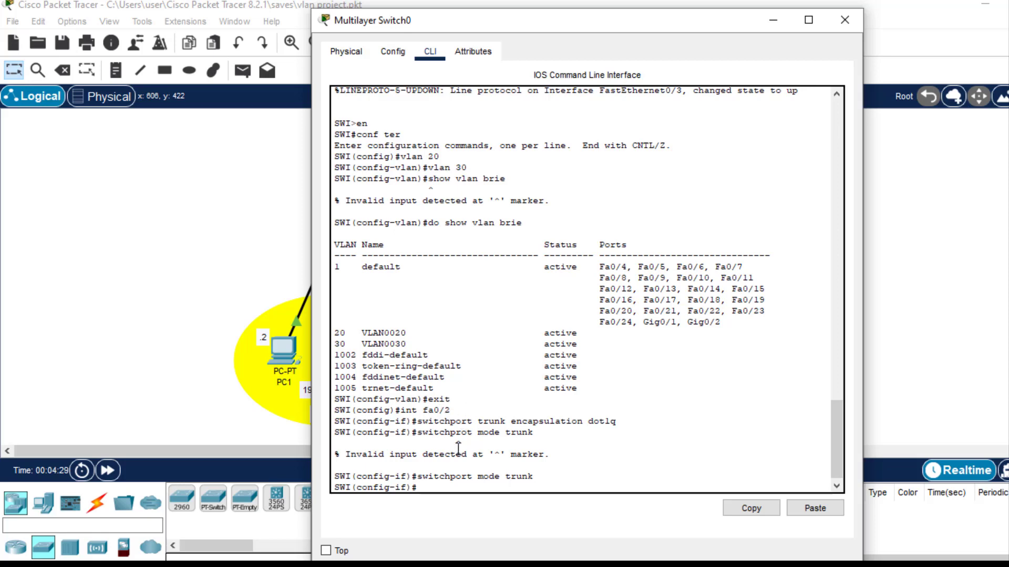
- Enter interface fa0/1 and set its trunk encapsulation to dot1q by reusing the earlier encapsulation command
{"action": "type", "text": "int fa0/1"}
{"action": "key", "text": "Return"}
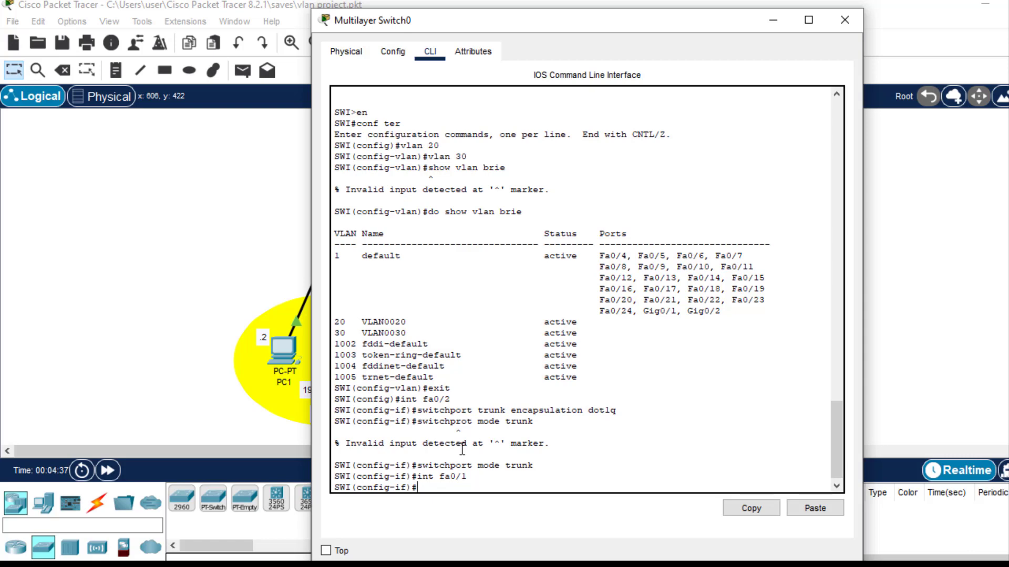
{"action": "left_click_drag", "start_coordinate": [618, 407], "coordinate": [421, 412]}
{"action": "left_click", "coordinate": [742, 505]}
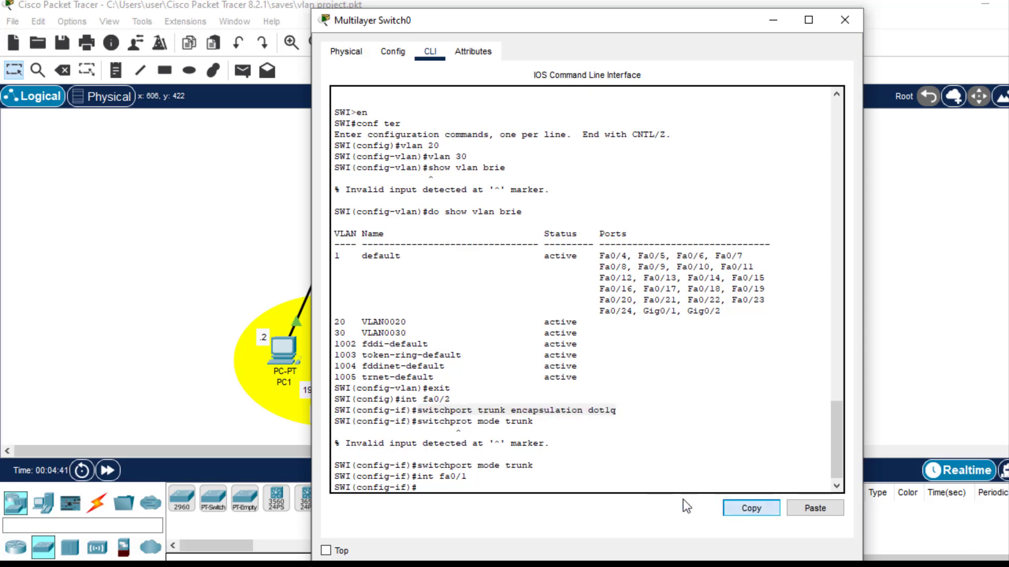
{"action": "left_click", "coordinate": [467, 486]}
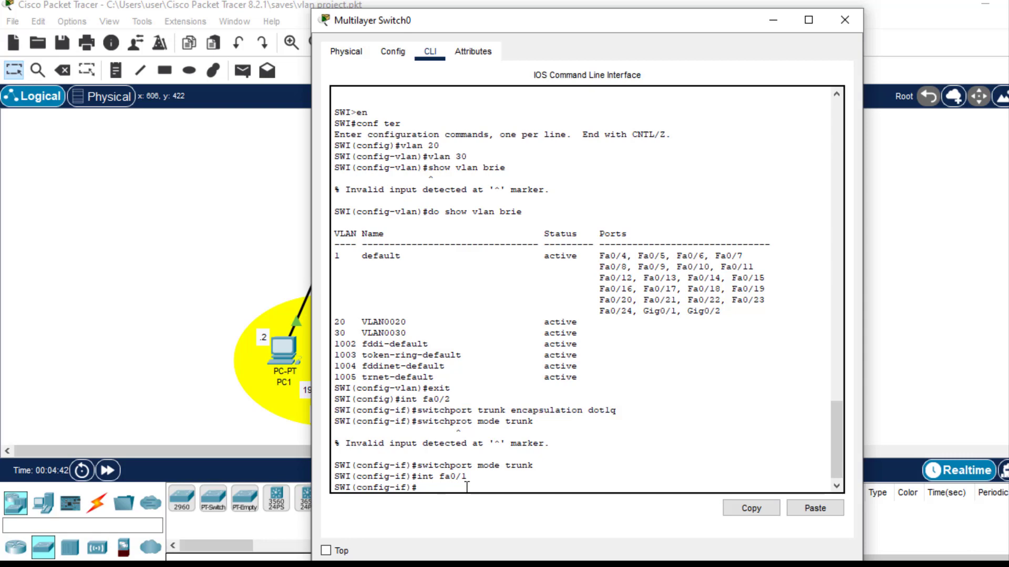
{"action": "left_click", "coordinate": [809, 509]}
{"action": "key", "text": "Return"}
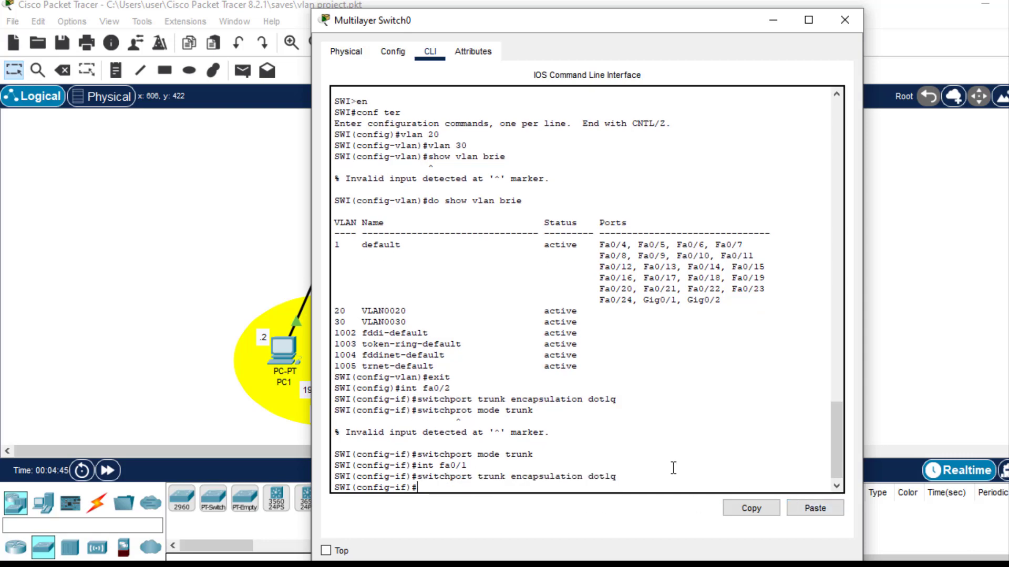
- Set interface fa0/1 to trunk mode by copying and reusing the earlier switchport mode trunk command
{"action": "left_click_drag", "start_coordinate": [533, 411], "coordinate": [478, 411]}
{"action": "left_click", "coordinate": [522, 453]}
{"action": "left_click_drag", "start_coordinate": [535, 455], "coordinate": [418, 456]}
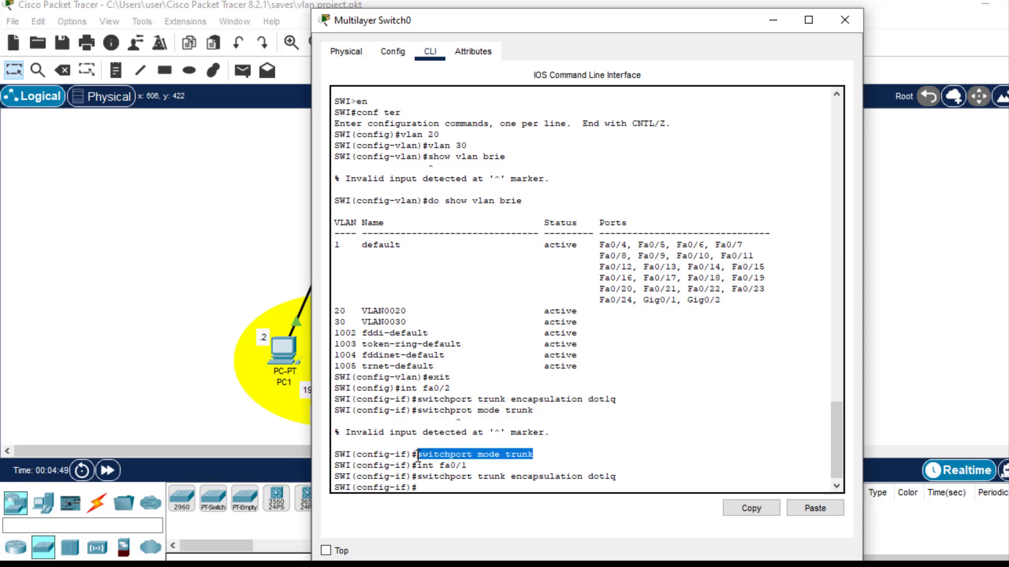
{"action": "left_click", "coordinate": [744, 508]}
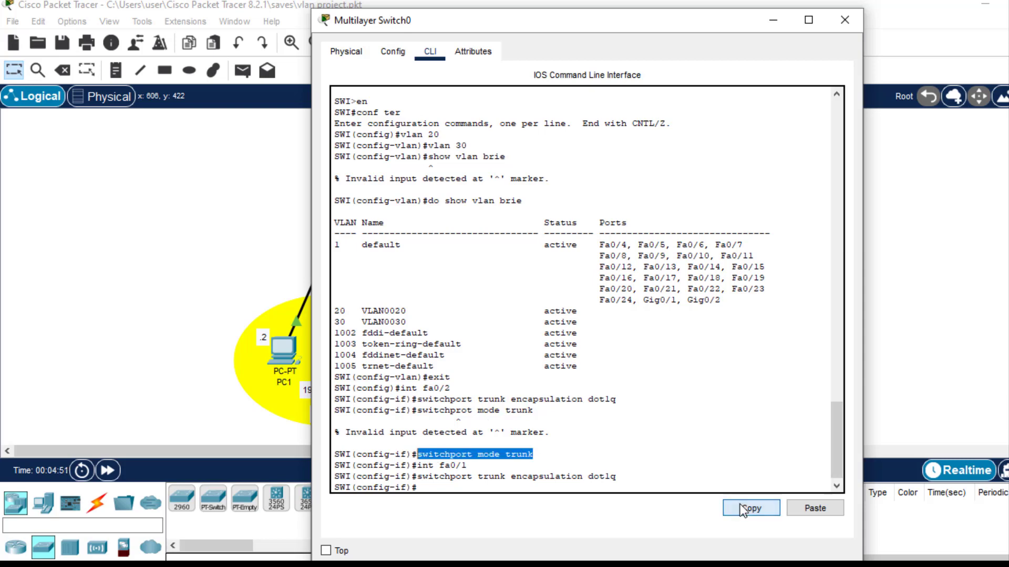
{"action": "left_click", "coordinate": [492, 485]}
{"action": "left_click", "coordinate": [809, 509]}
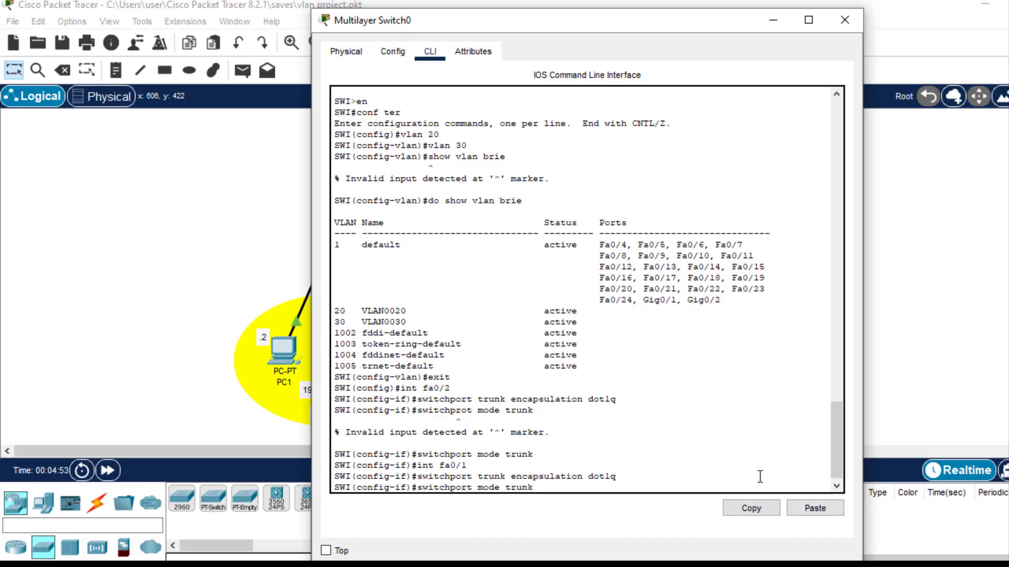
{"action": "key", "text": "Return"}
- Enter interface fa0/3 and set its trunk encapsulation to dot1q by reusing the earlier encapsulation command
{"action": "type", "text": "int "}
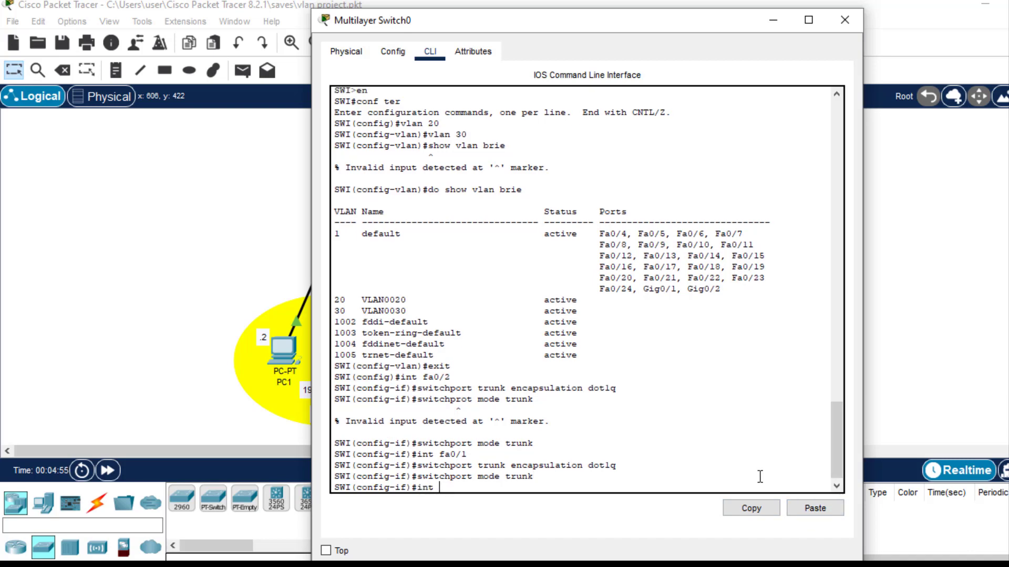
{"action": "type", "text": "fa0/3"}
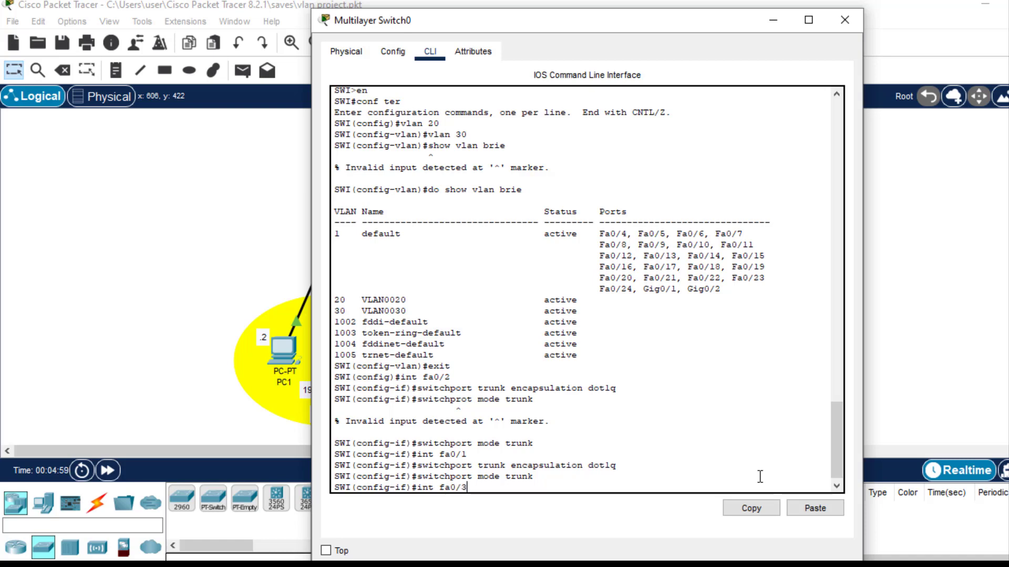
{"action": "key", "text": "Return"}
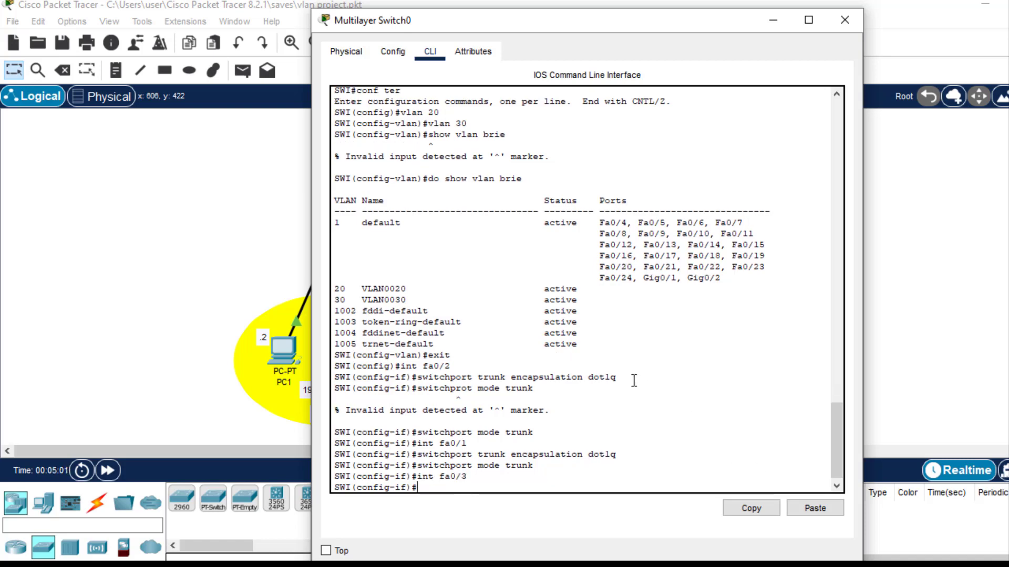
{"action": "left_click_drag", "start_coordinate": [625, 377], "coordinate": [420, 382]}
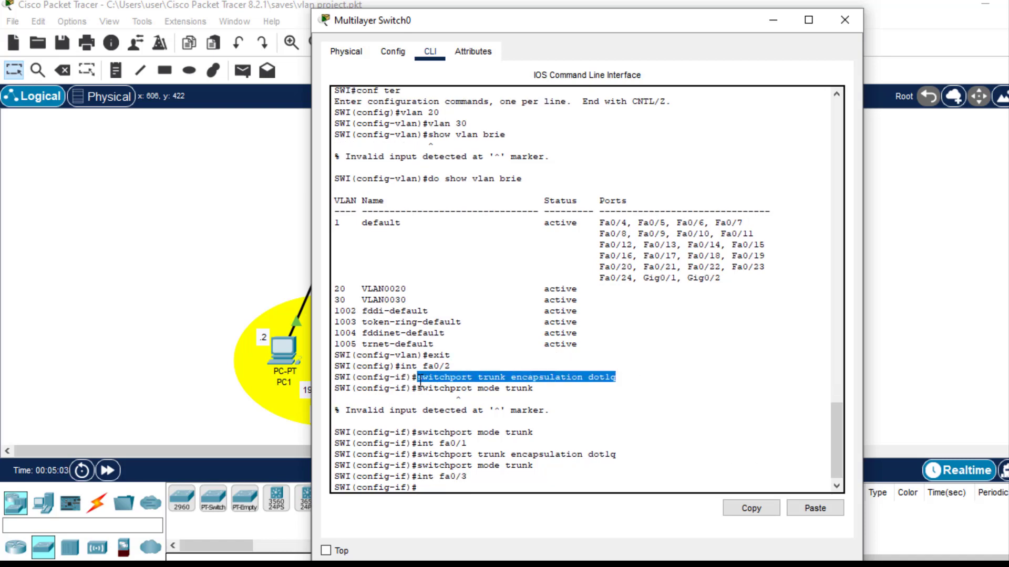
{"action": "right_click", "coordinate": [423, 380]}
{"action": "left_click", "coordinate": [434, 390]}
{"action": "left_click", "coordinate": [471, 486]}
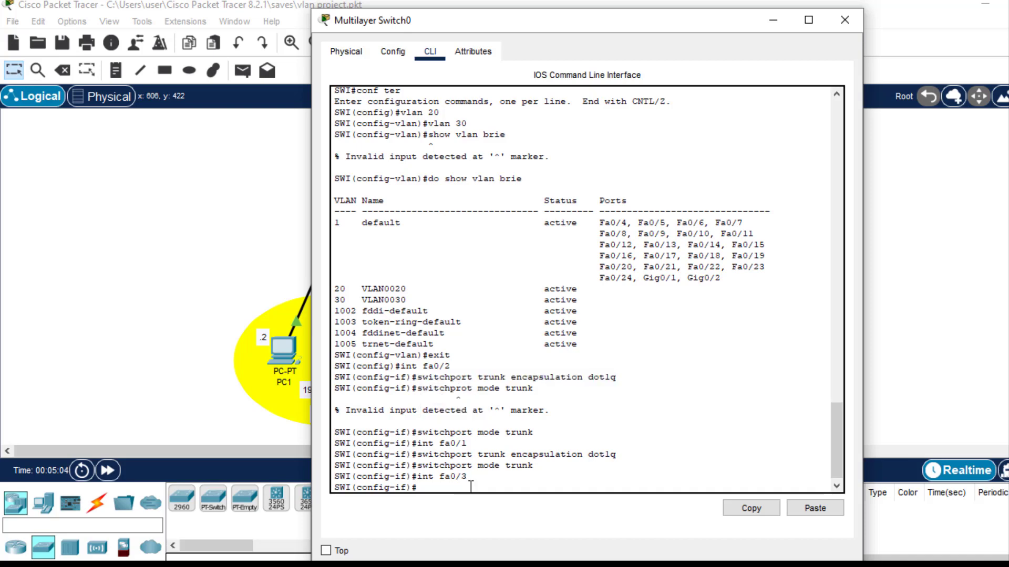
{"action": "left_click", "coordinate": [815, 508]}
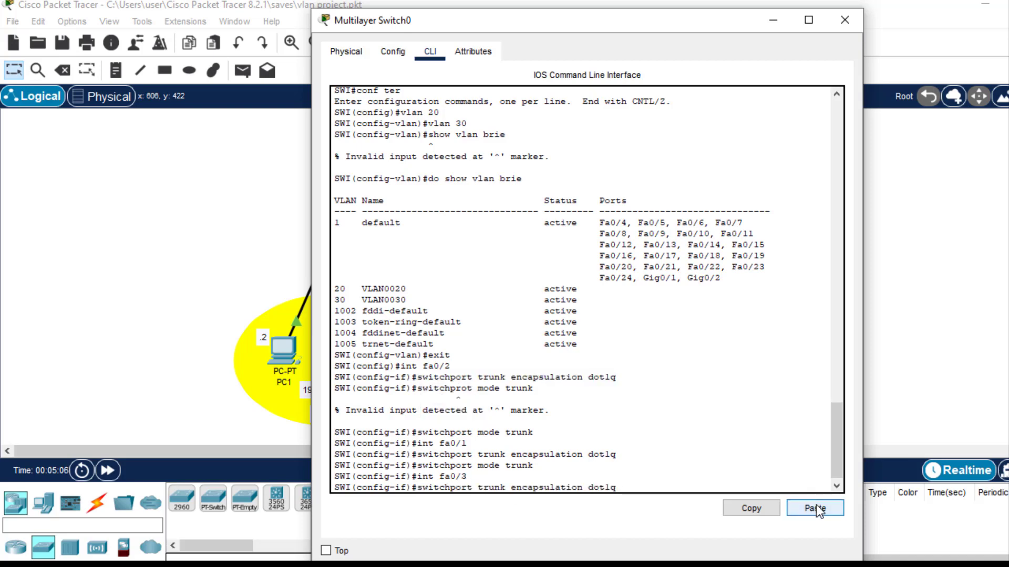
{"action": "key", "text": "Return"}
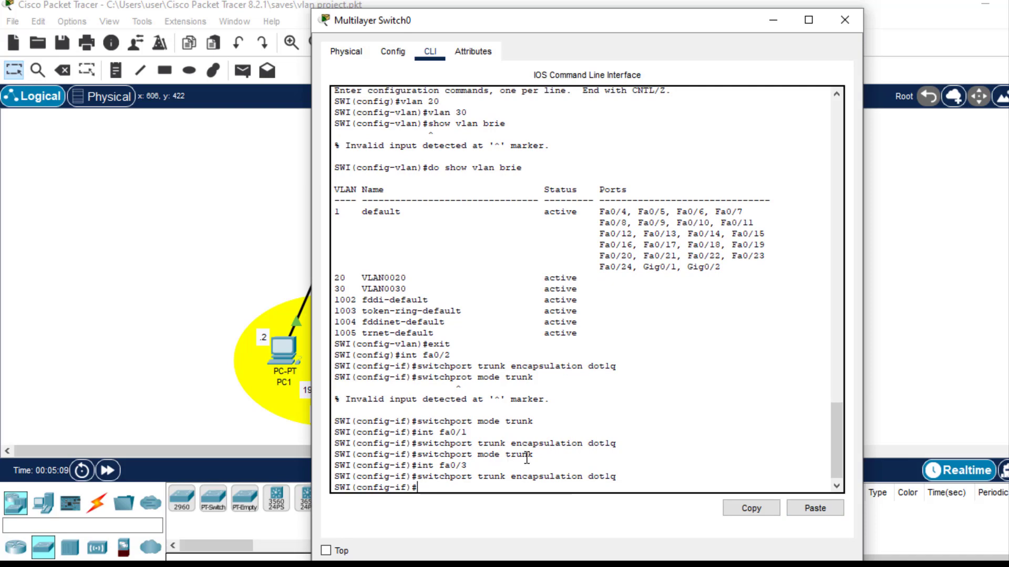
- Set interface fa0/3 to trunk mode by reusing the earlier switchport mode trunk command
{"action": "left_click_drag", "start_coordinate": [544, 455], "coordinate": [417, 455]}
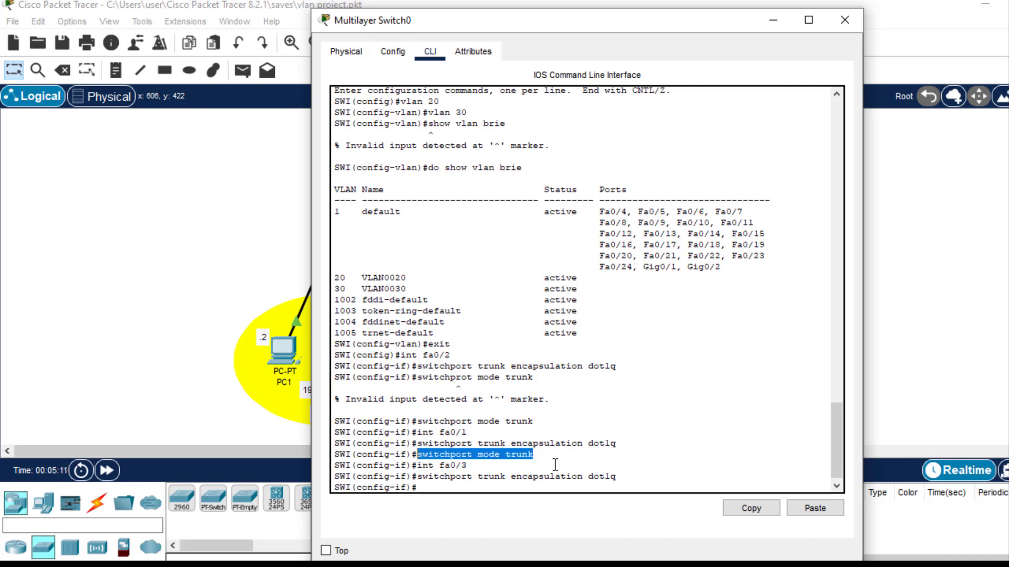
{"action": "left_click", "coordinate": [741, 509]}
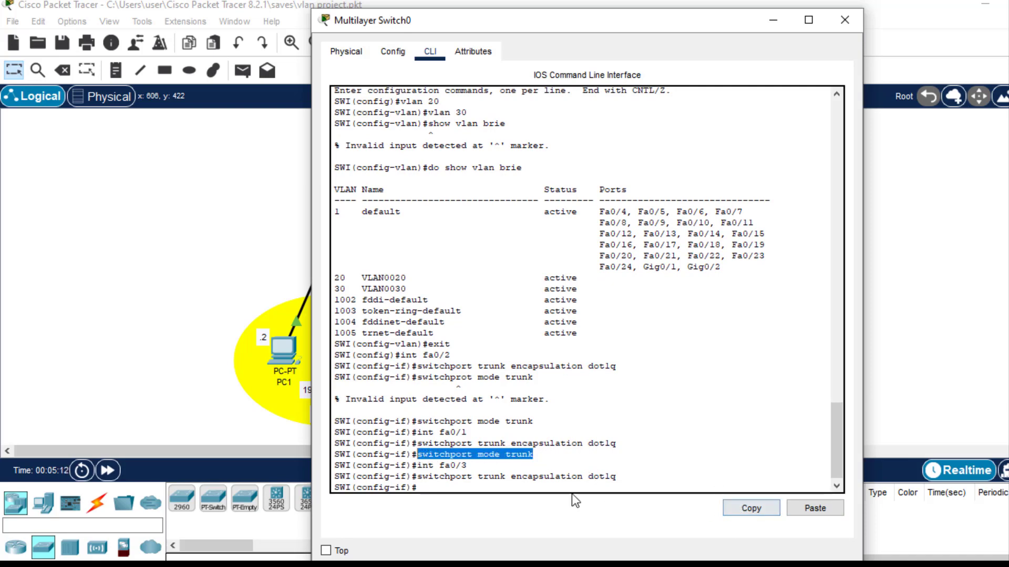
{"action": "left_click", "coordinate": [528, 486]}
{"action": "left_click", "coordinate": [806, 511]}
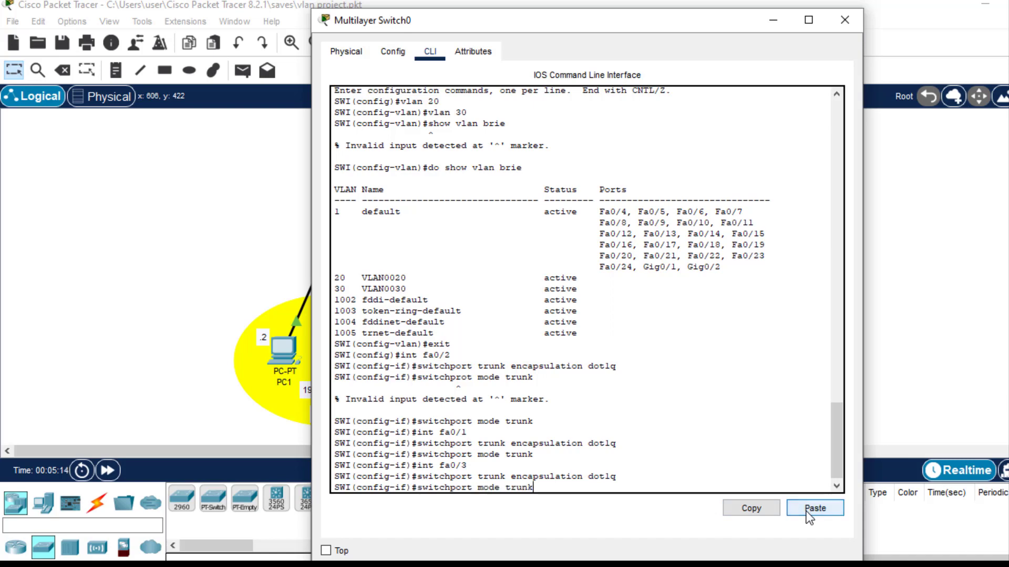
{"action": "key", "text": "Return"}
- Save the multilayer switch's trunk configuration with do write
{"action": "type", "text": "do"}
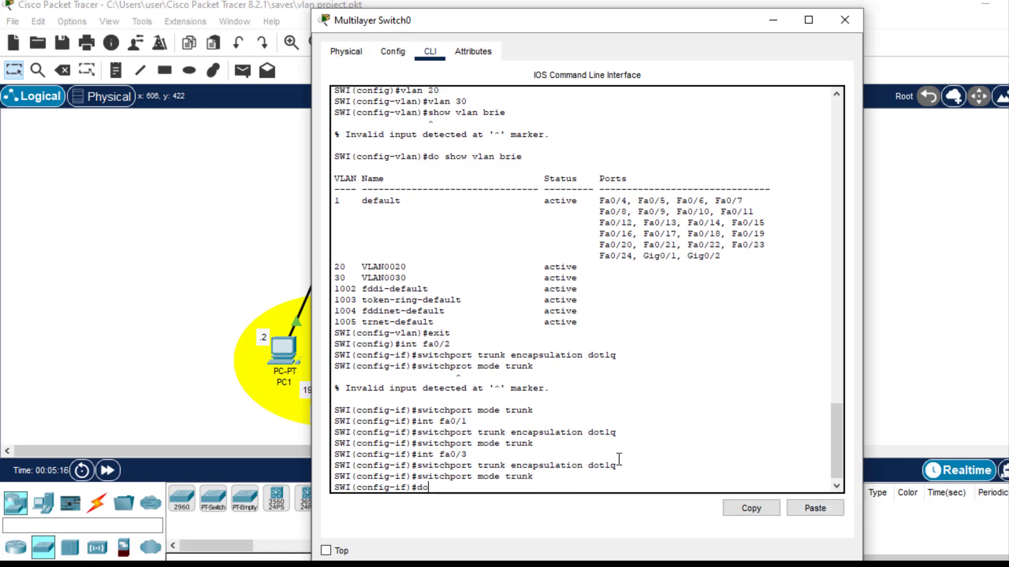
{"action": "type", "text": " write"}
{"action": "key", "text": "Return"}
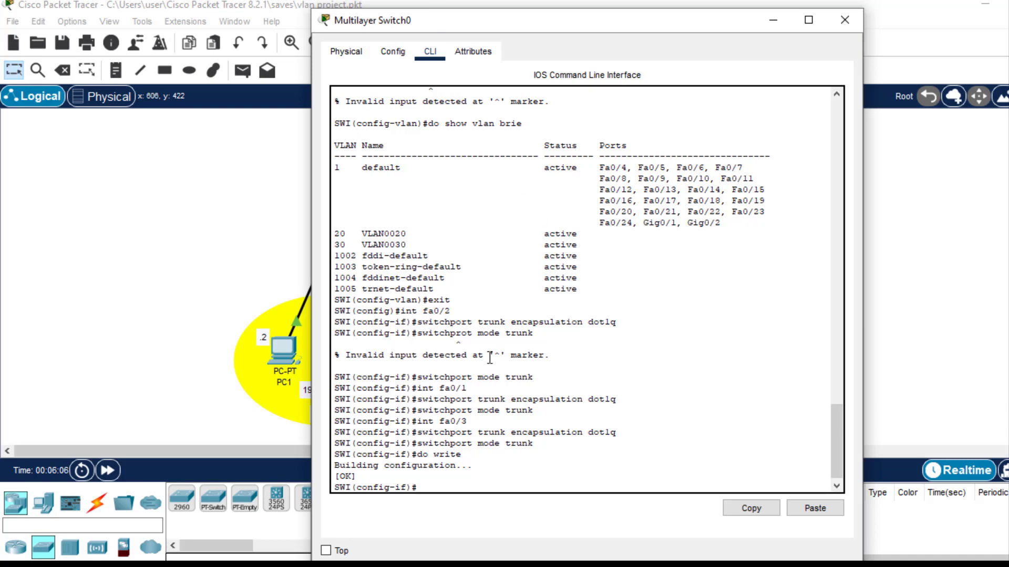
- Give the VLAN 20 interface the IP address 192.168.2.1 with mask 255.255.255.0 and enable it with no shut
{"action": "type", "text": "int vlan 20"}
{"action": "key", "text": "Return"}
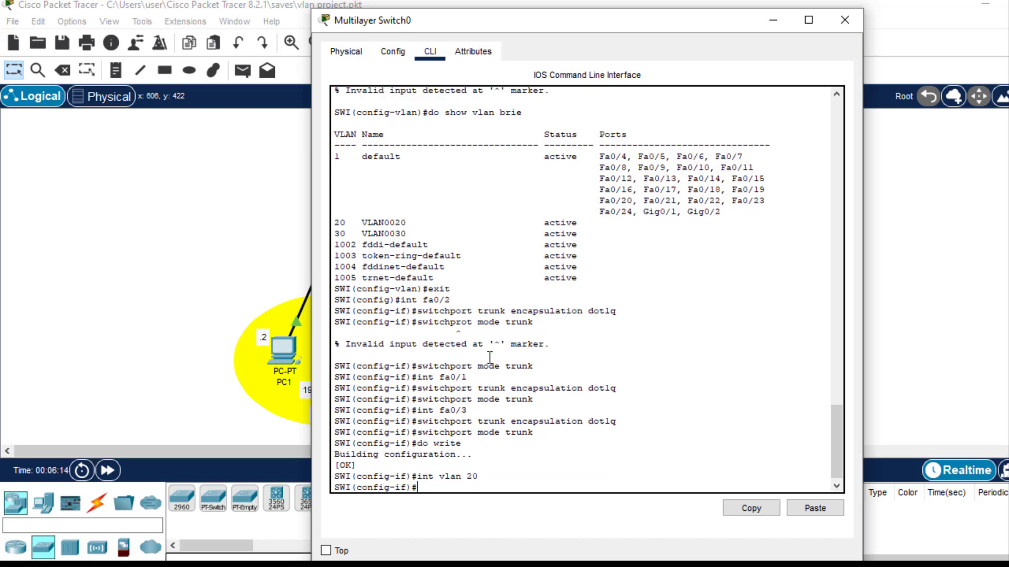
{"action": "type", "text": "ip address"}
{"action": "left_click_drag", "start_coordinate": [487, 21], "coordinate": [667, 52]}
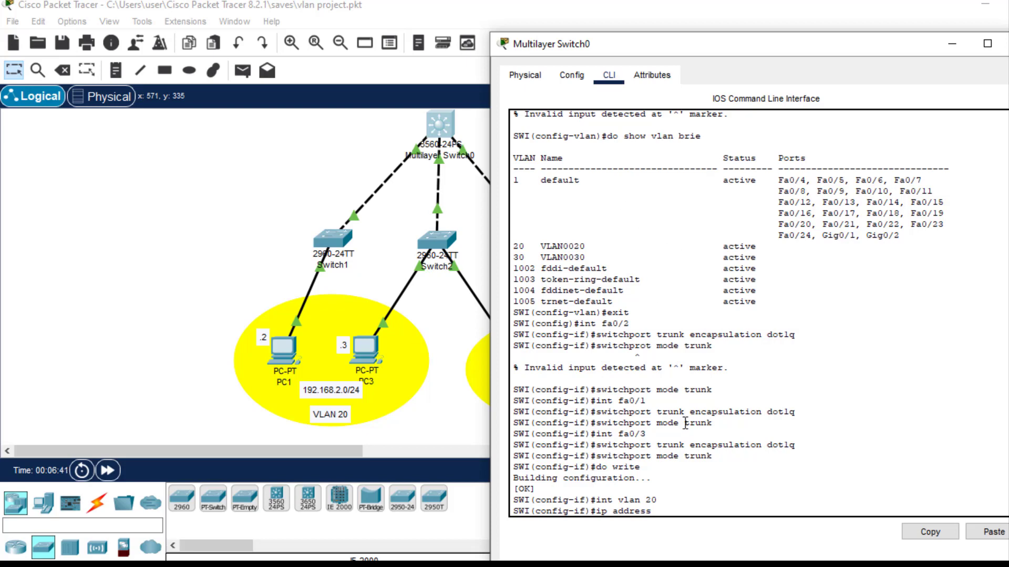
{"action": "type", "text": "192.168.2.1"}
{"action": "type", "text": "2"}
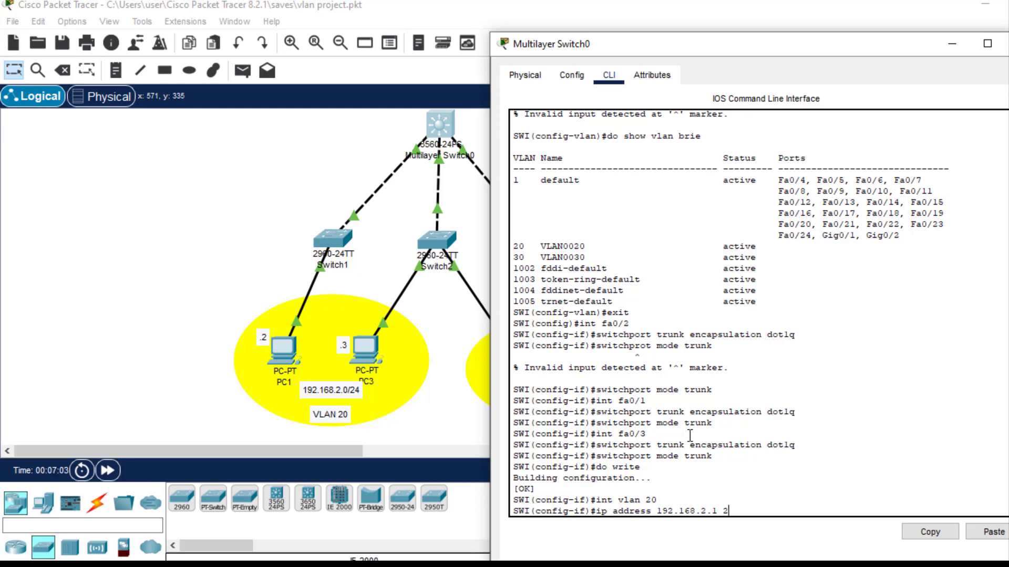
{"action": "type", "text": "55.255.255.0"}
{"action": "key", "text": "Return"}
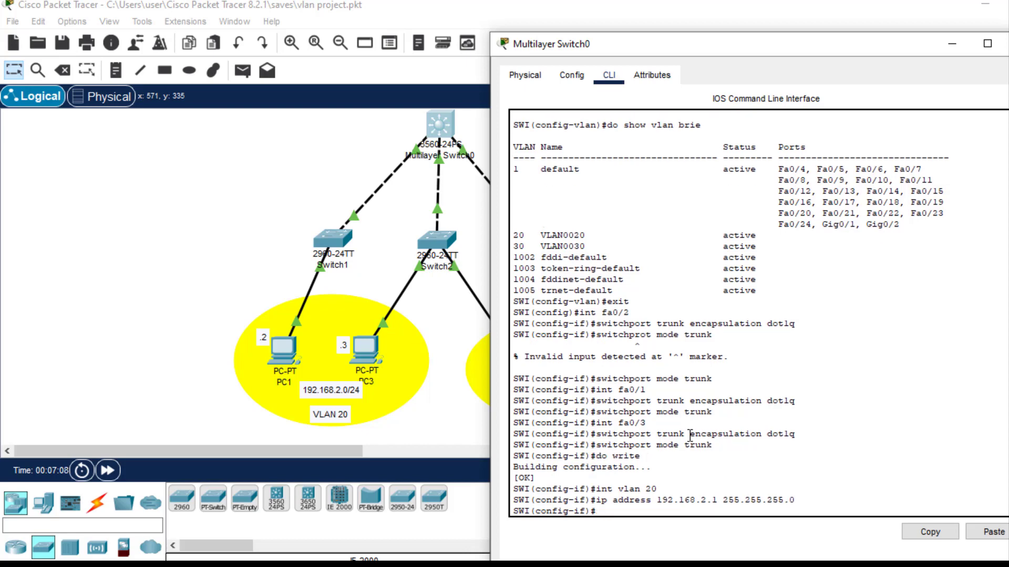
{"action": "type", "text": "no shut"}
{"action": "key", "text": "Return"}
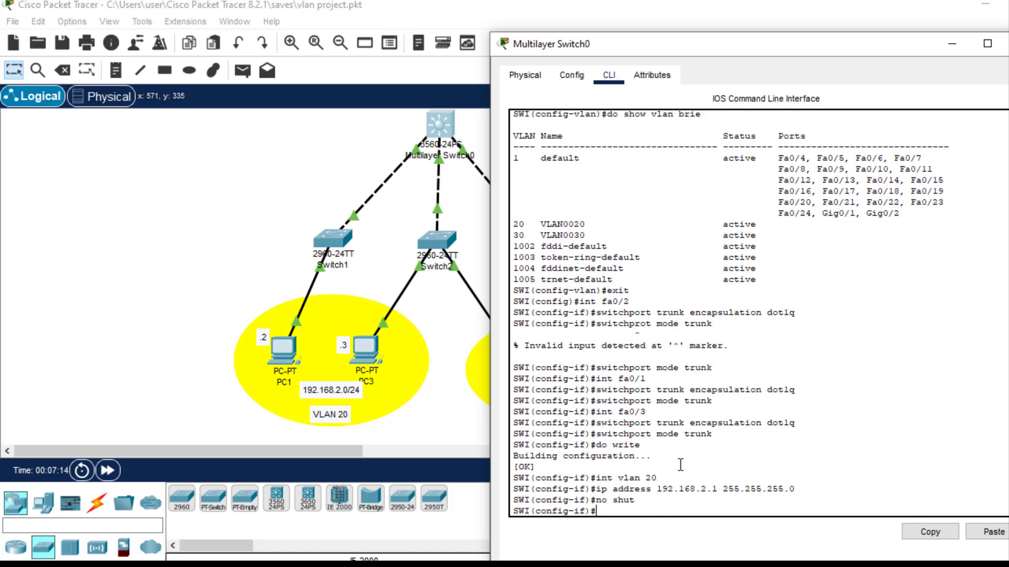
- Enter interface vlan 30 and assign it the IP address 192.168.1.1 with mask 255.255.255.0
{"action": "type", "text": "int vlan 30"}
{"action": "key", "text": "Return"}
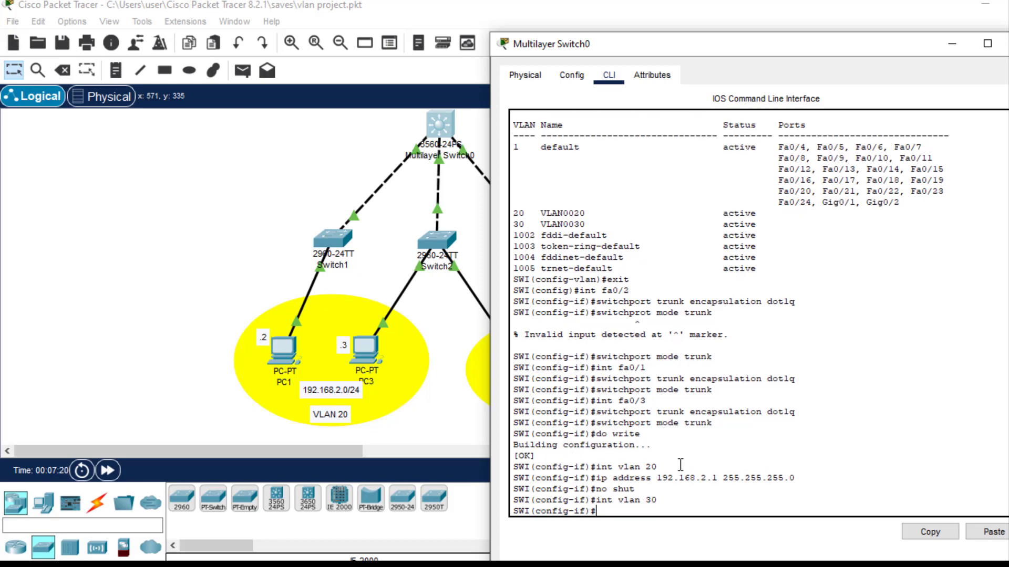
{"action": "type", "text": "ip address"}
{"action": "left_click_drag", "start_coordinate": [769, 44], "coordinate": [247, 33]}
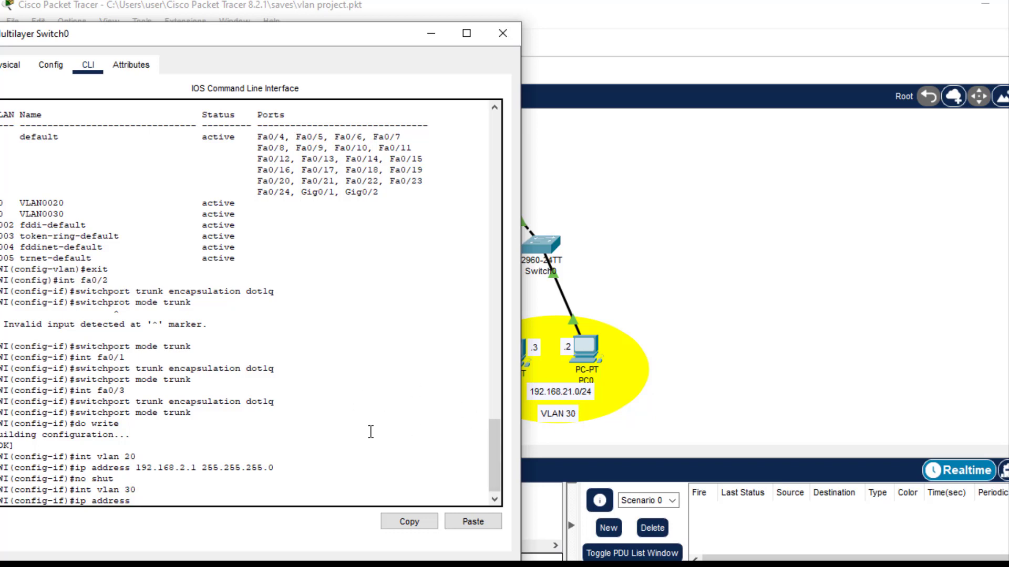
{"action": "type", "text": "192.168.1.1 255.255.266"}
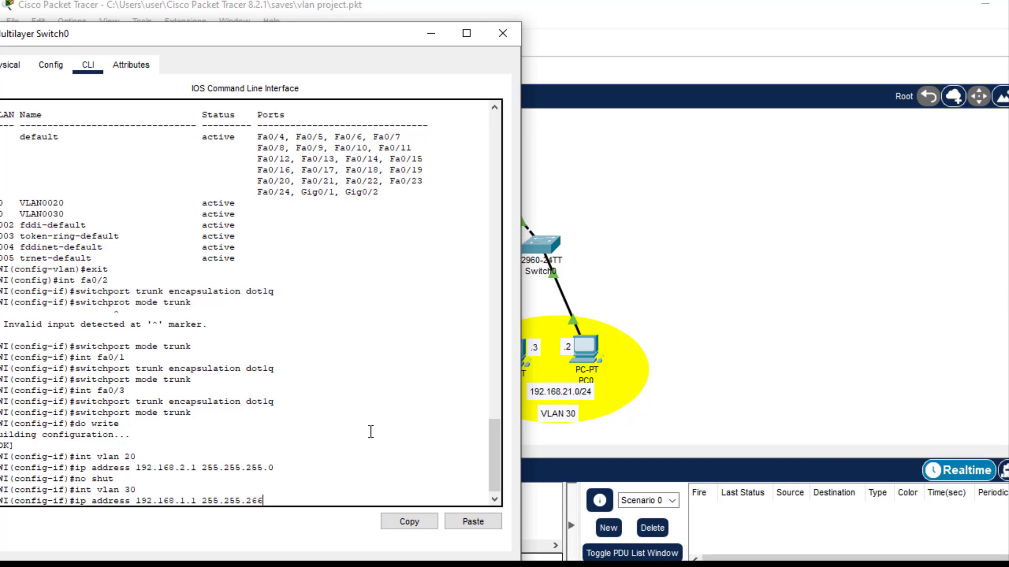
{"action": "key", "text": "BackSpace"}
{"action": "key", "text": "BackSpace"}
{"action": "type", "text": "55"}
{"action": "type", "text": ","}
{"action": "key", "text": "BackSpace"}
{"action": "type", "text": ".0"}
{"action": "key", "text": "Return"}
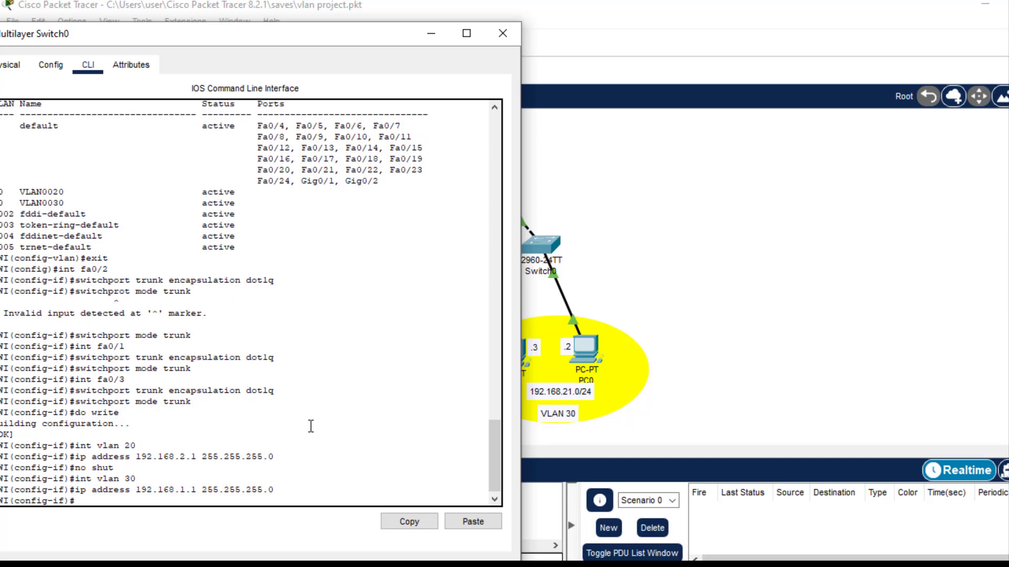
- Enable the VLAN 30 interface with no shut and save the switch configuration with do write
{"action": "type", "text": "no shut"}
{"action": "key", "text": "Return"}
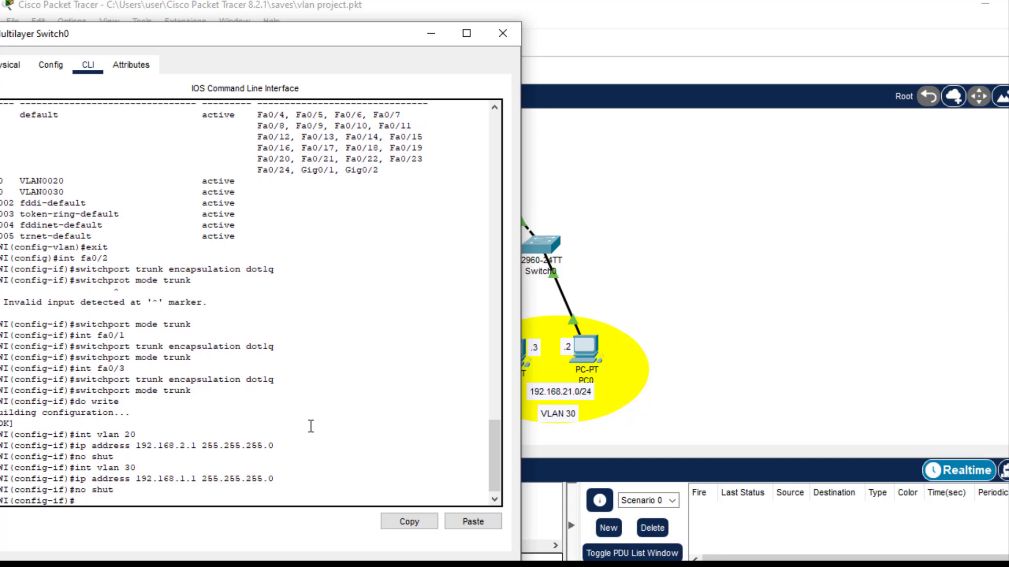
{"action": "type", "text": "do write"}
{"action": "key", "text": "Return"}
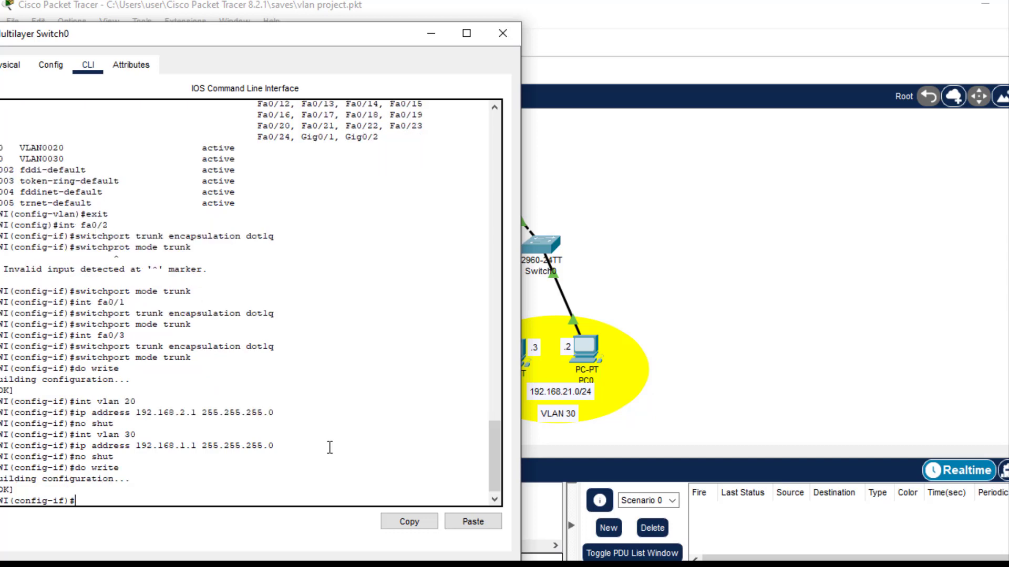
- Review the topology, return to the multilayer switch's global configuration mode and enable routing with ip routing
{"action": "left_click_drag", "start_coordinate": [236, 34], "coordinate": [401, 34]}
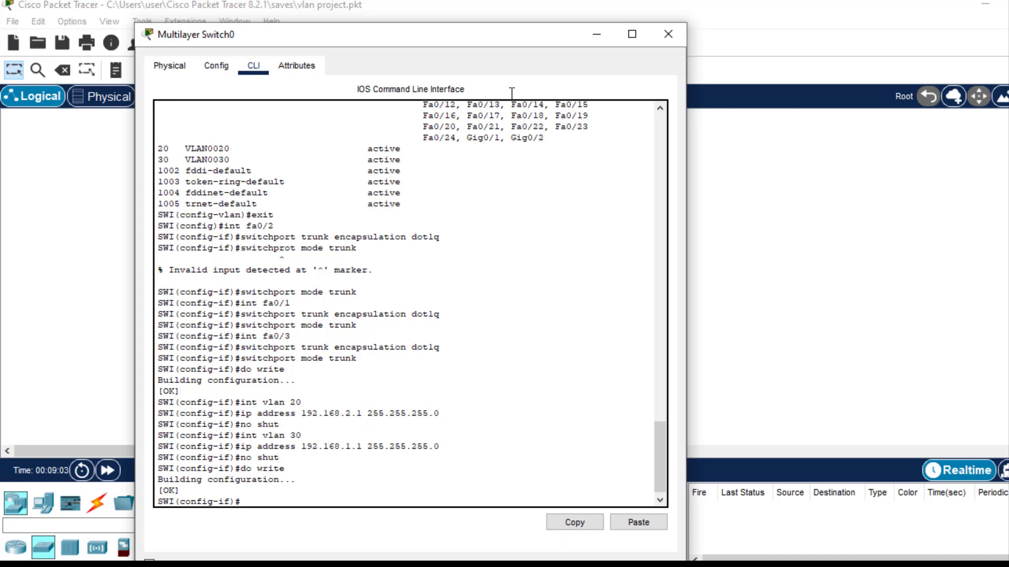
{"action": "left_click", "coordinate": [596, 34]}
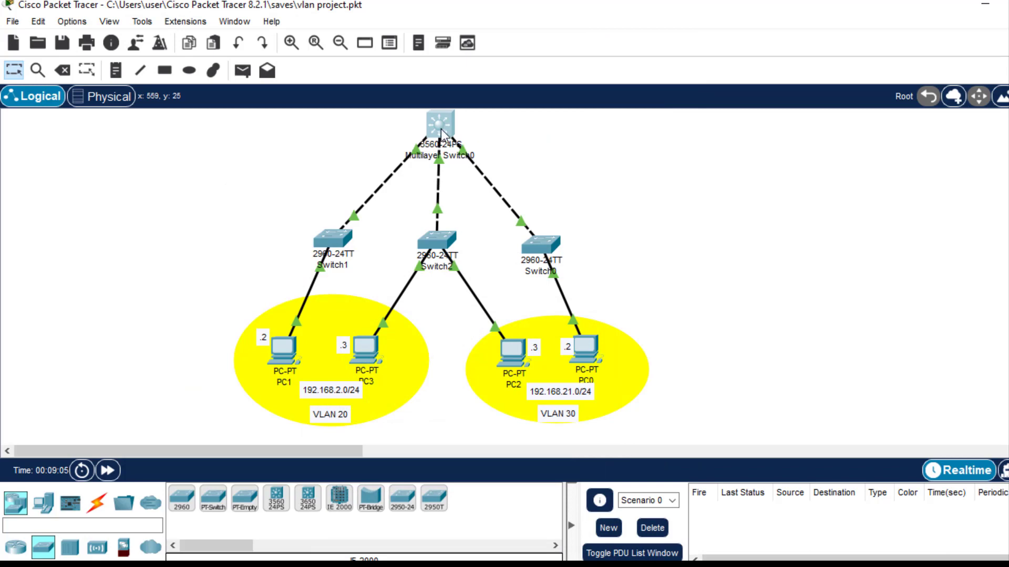
{"action": "mouse_move", "coordinate": [434, 124]}
{"action": "left_click", "coordinate": [517, 564]}
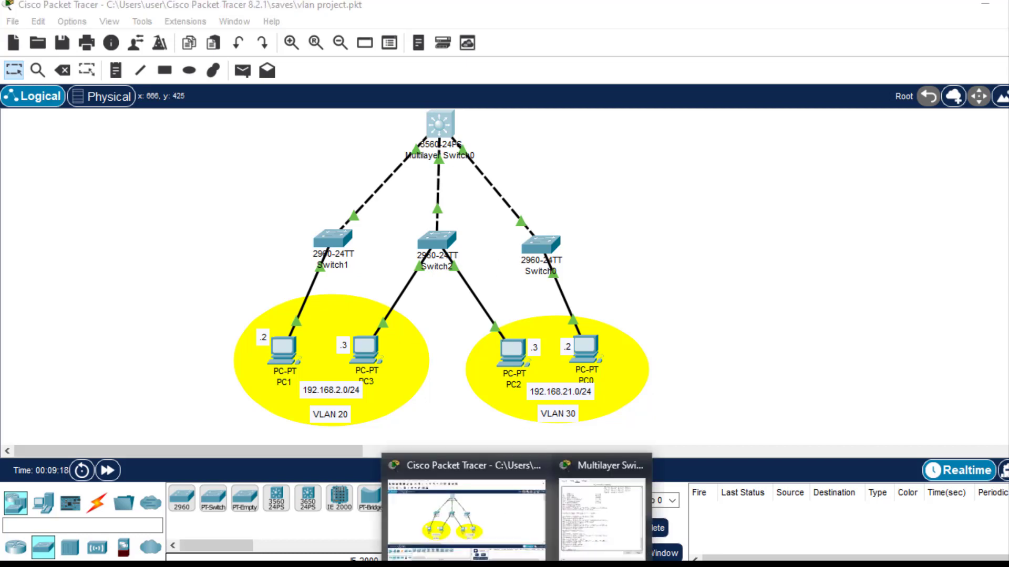
{"action": "left_click", "coordinate": [597, 534]}
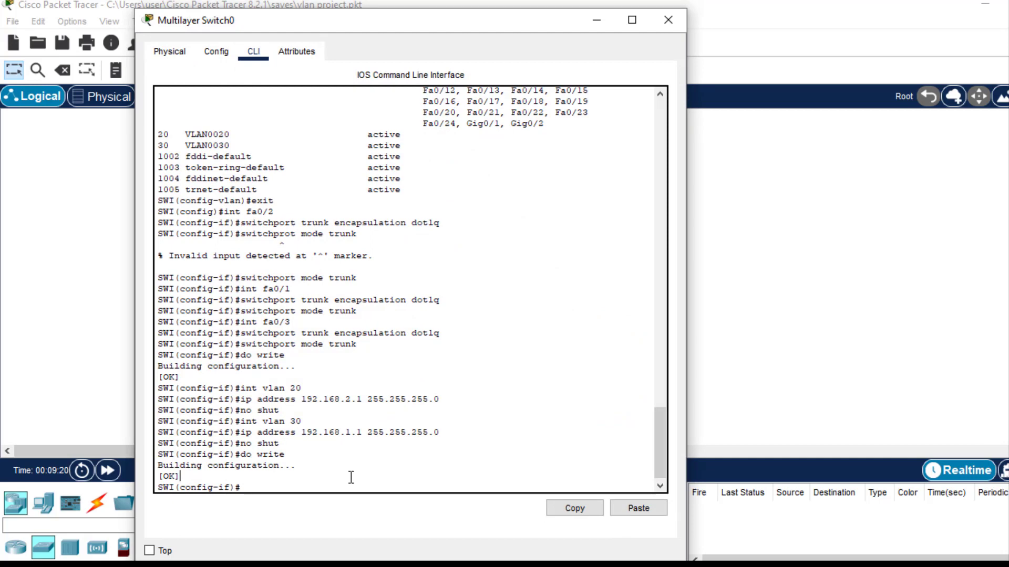
{"action": "key", "text": "Return"}
{"action": "type", "text": "exit"}
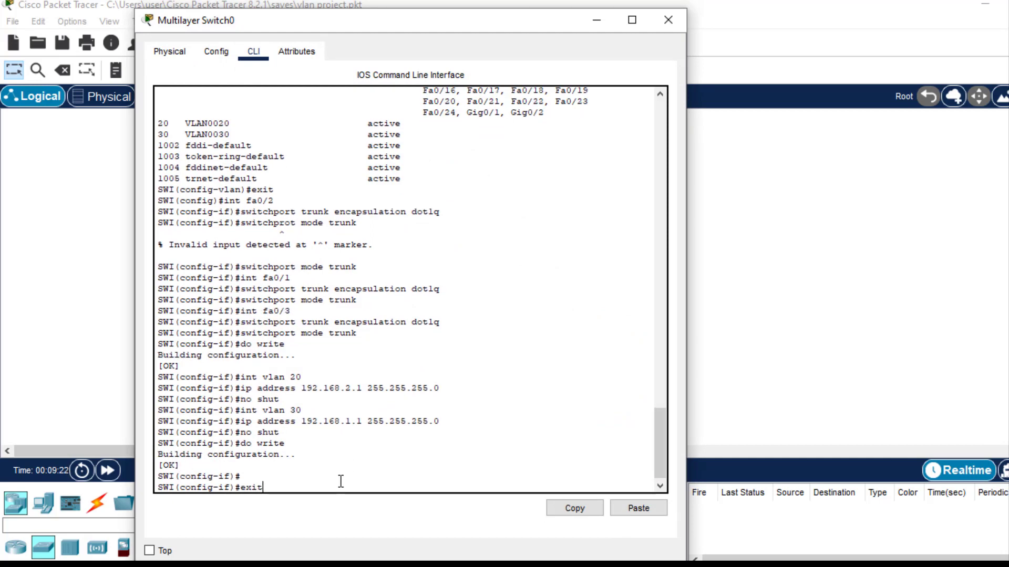
{"action": "key", "text": "Return"}
{"action": "type", "text": "ip ro"}
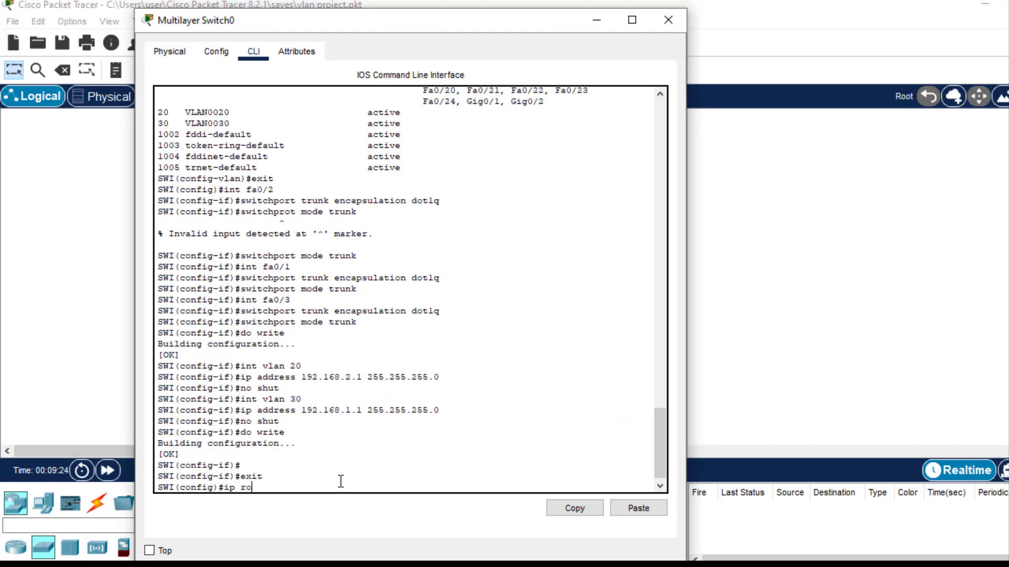
{"action": "type", "text": "uting"}
{"action": "key", "text": "Return"}
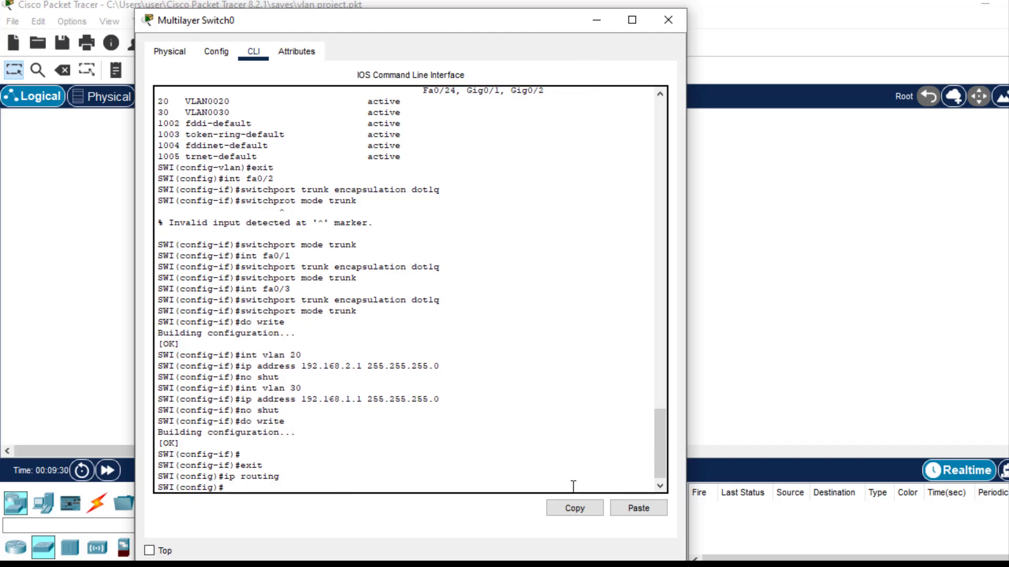
- Try to list the switch's interface addresses from configuration mode with sho ip interface bri
{"action": "mouse_move", "coordinate": [516, 565]}
{"action": "type", "text": "sho ip interface bri"}
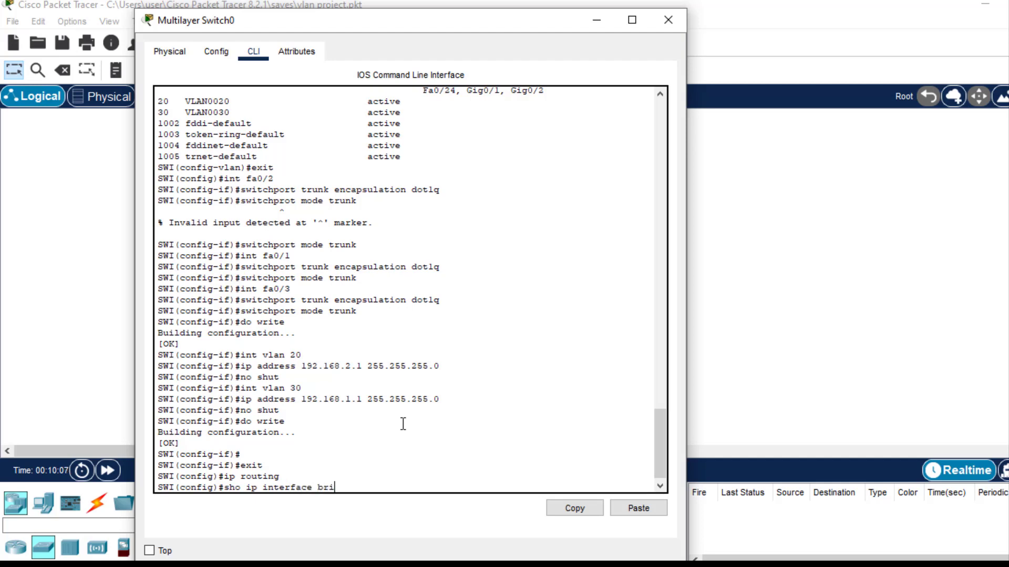
{"action": "key", "text": "Return"}
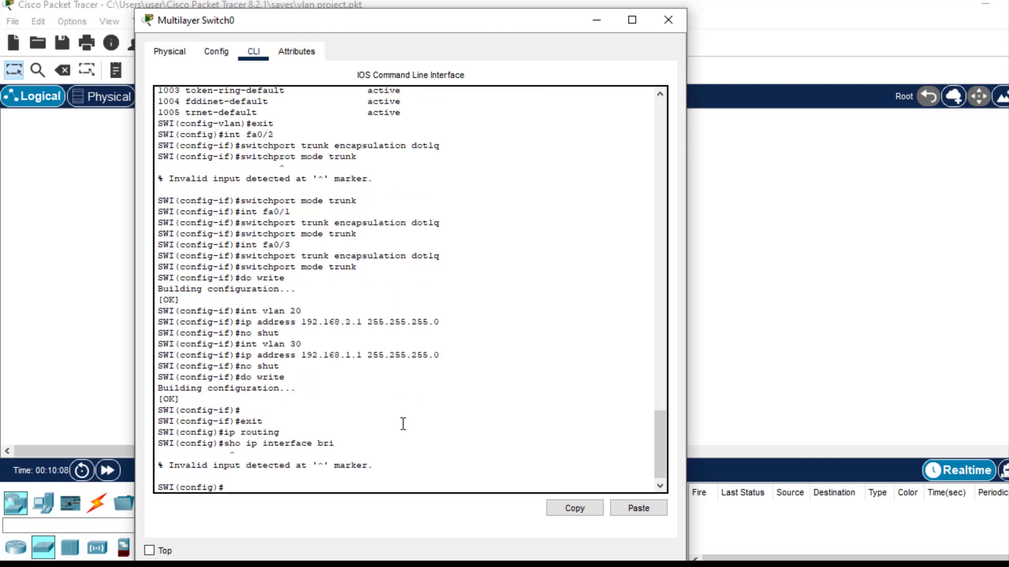
- List the multilayer switch's interface addresses from configuration mode with do sho ip interface bri
{"action": "key", "text": "Up"}
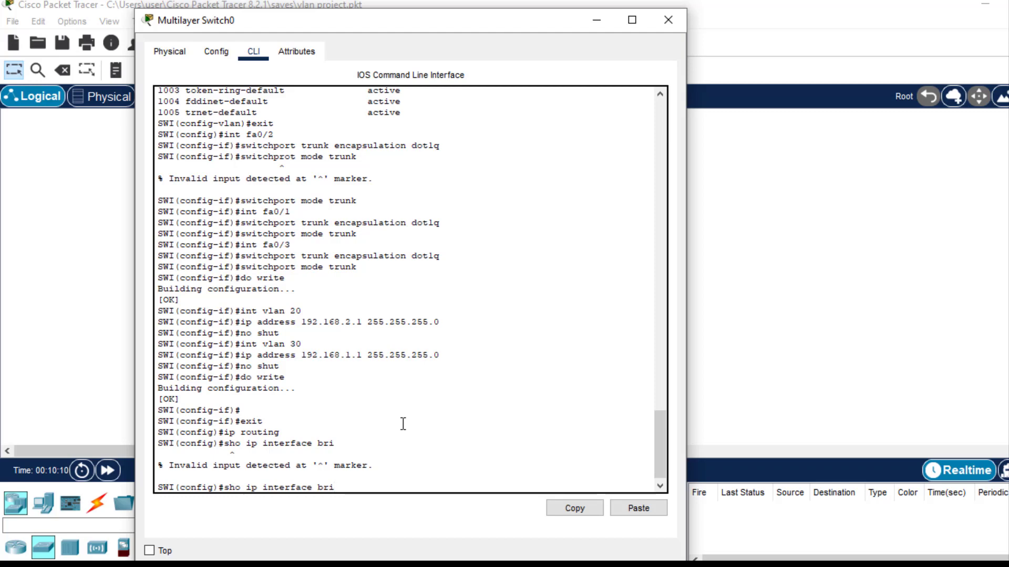
{"action": "key", "text": "Left"}
{"action": "key", "text": "Left"}
{"action": "key", "text": "Left"}
{"action": "key", "text": "Left"}
{"action": "key", "text": "Left"}
{"action": "key", "text": "Left"}
{"action": "key", "text": "Left"}
{"action": "key", "text": "Left"}
{"action": "key", "text": "Left"}
{"action": "key", "text": "Left"}
{"action": "key", "text": "Left"}
{"action": "key", "text": "Left"}
{"action": "key", "text": "Left"}
{"action": "key", "text": "Left"}
{"action": "key", "text": "Left"}
{"action": "key", "text": "Left"}
{"action": "key", "text": "Left"}
{"action": "key", "text": "Left"}
{"action": "key", "text": "Left"}
{"action": "key", "text": "Left"}
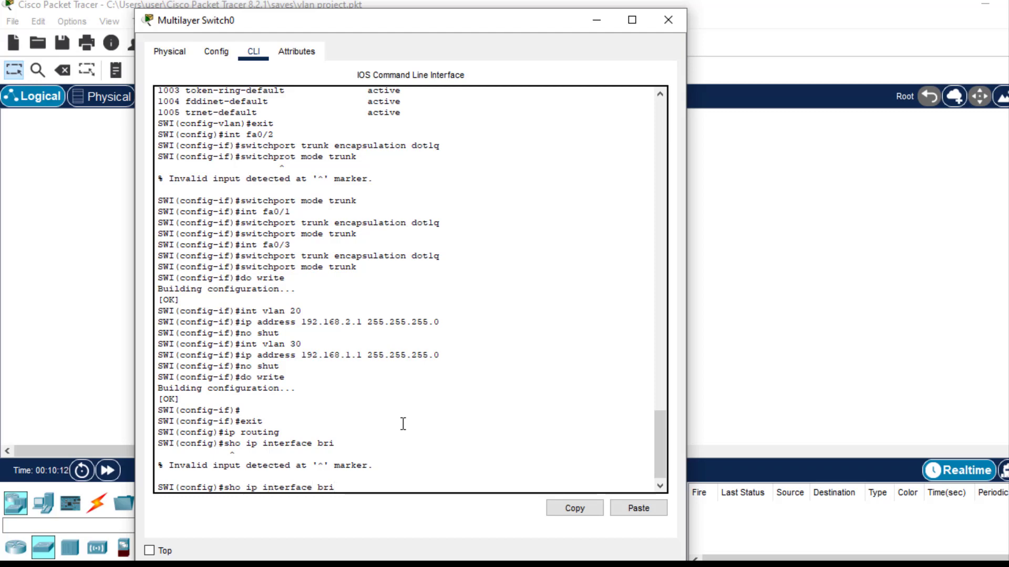
{"action": "type", "text": "do"}
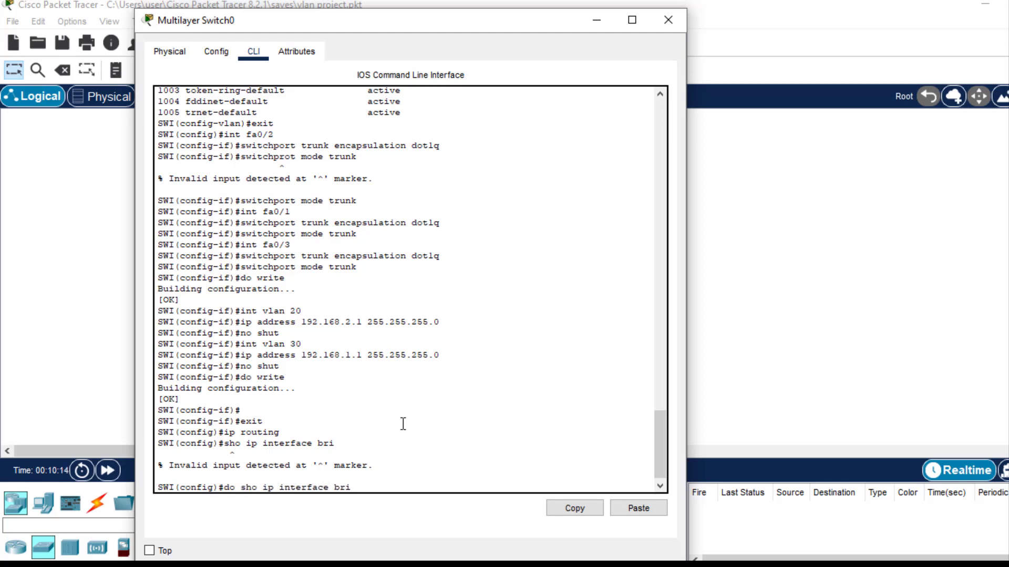
{"action": "key", "text": "Return"}
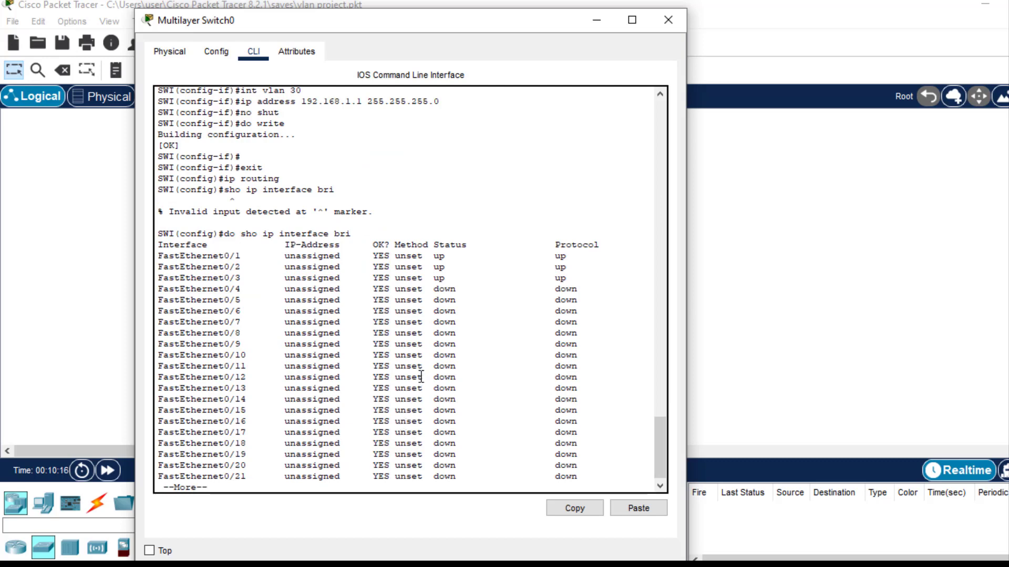
- Read through the rest of the interface listing, down to the VLAN interfaces at its end
{"action": "key", "text": "Return"}
{"action": "key", "text": "Return"}
{"action": "key", "text": "Return"}
{"action": "key", "text": "Return"}
{"action": "key", "text": "Return"}
{"action": "key", "text": "Return"}
{"action": "key", "text": "Return"}
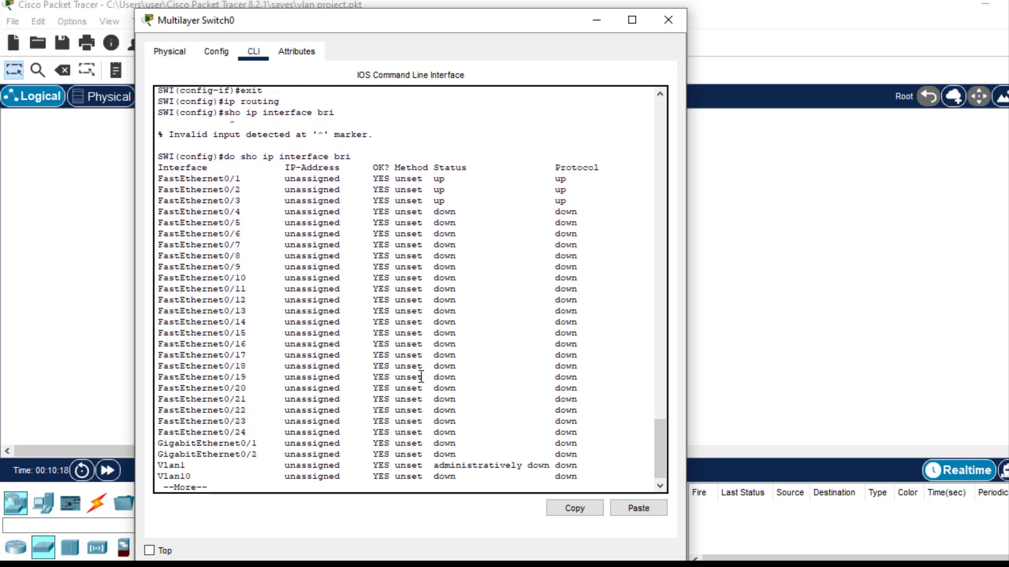
{"action": "key", "text": "Return"}
{"action": "key", "text": "Return"}
{"action": "key", "text": "Return"}
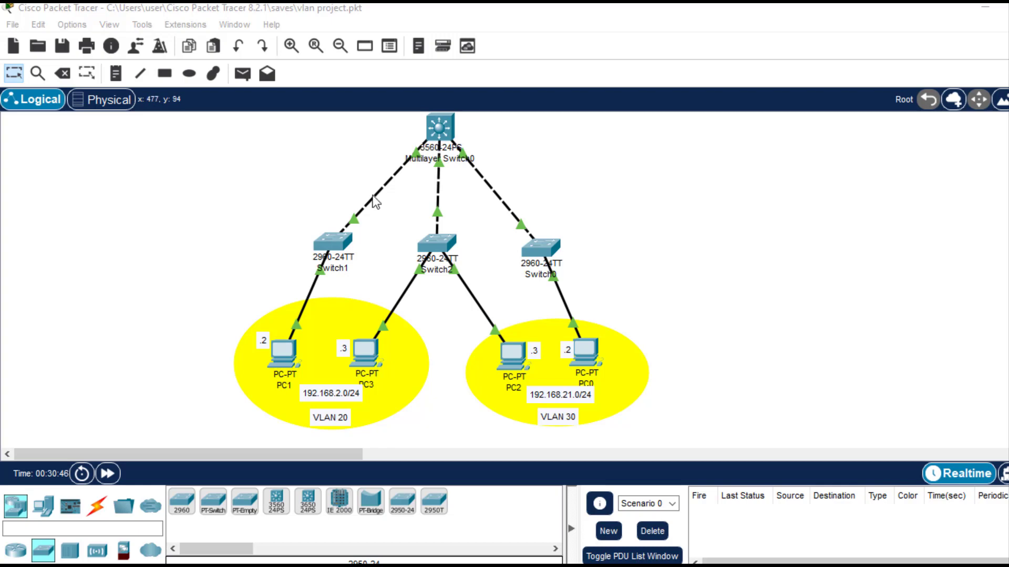
- Open the command line of Switch1 and enter global configuration mode with en and conf t
{"action": "left_click", "coordinate": [337, 239]}
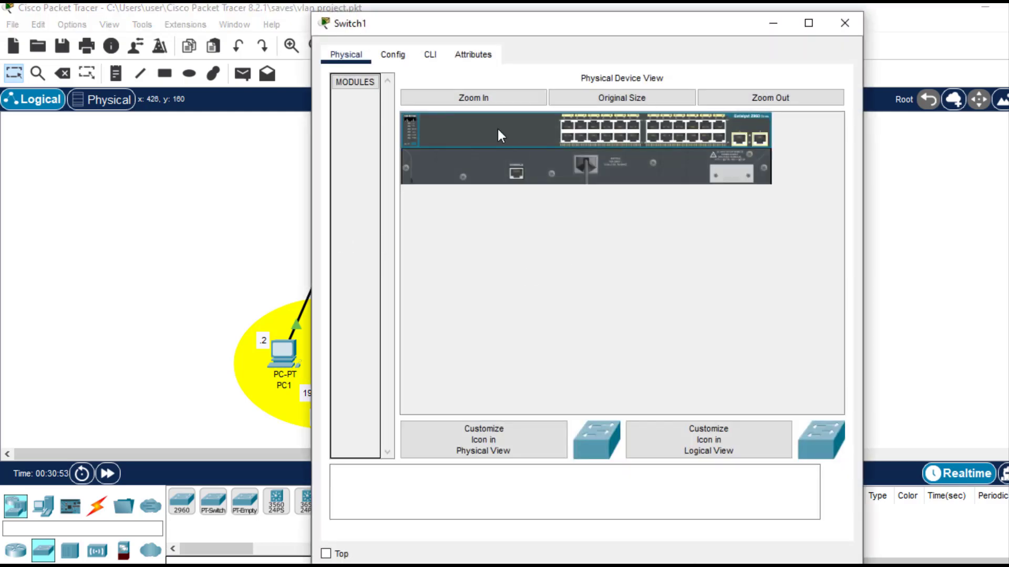
{"action": "left_click", "coordinate": [432, 59]}
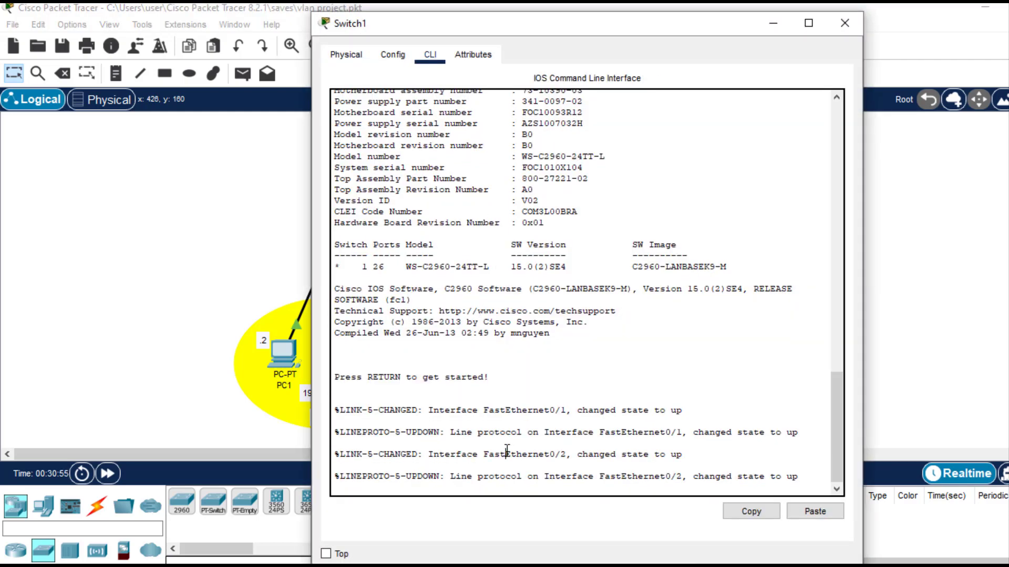
{"action": "key", "text": "Return"}
{"action": "type", "text": "en"}
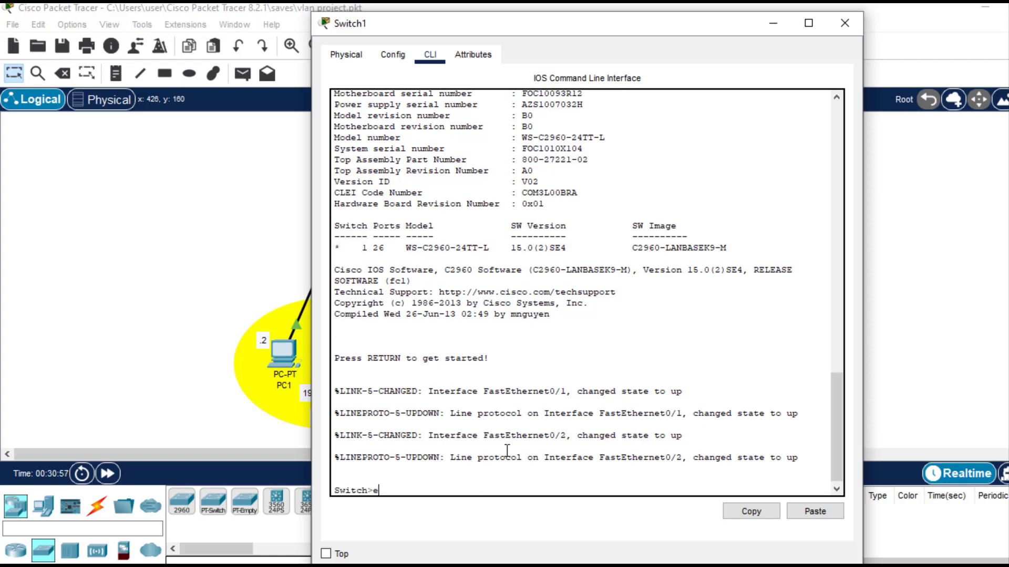
{"action": "key", "text": "Return"}
{"action": "type", "text": "conf"}
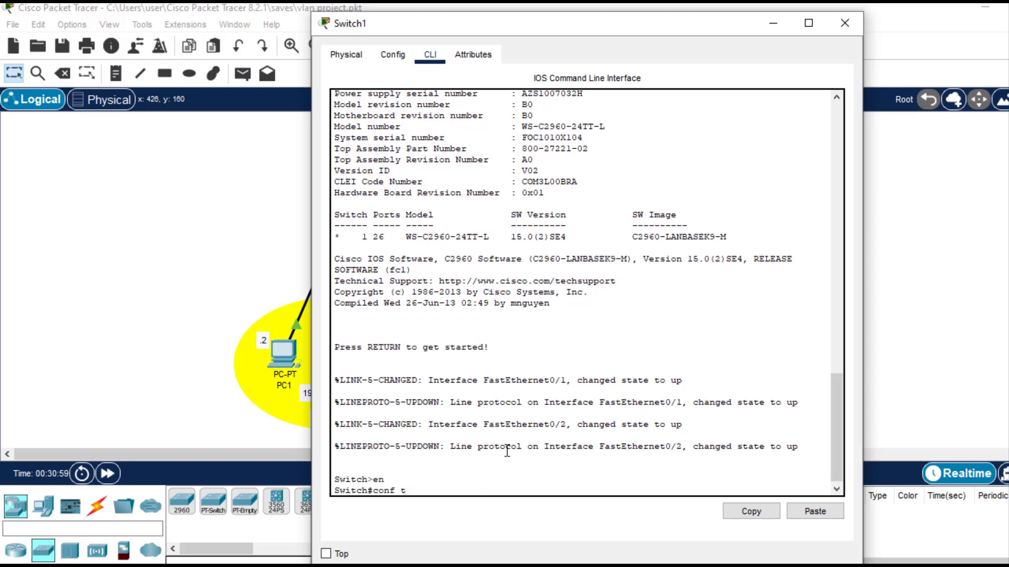
{"action": "type", "text": " t"}
{"action": "key", "text": "Return"}
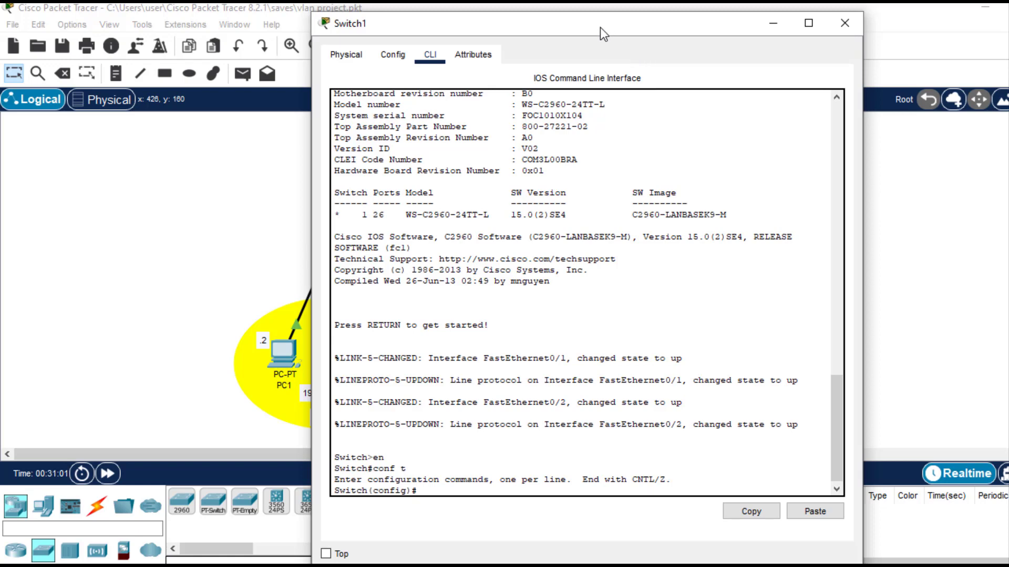
- Check Switch1's links in the topology, then set its uplink interface fa0/1 to switchport mode trunk
{"action": "left_click_drag", "start_coordinate": [600, 27], "coordinate": [714, 20]}
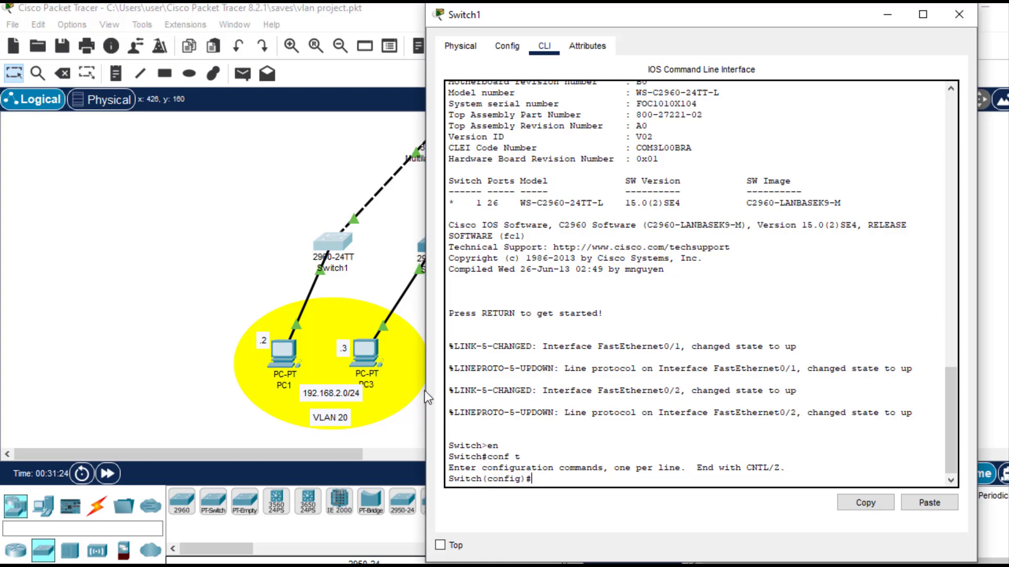
{"action": "left_click", "coordinate": [355, 217]}
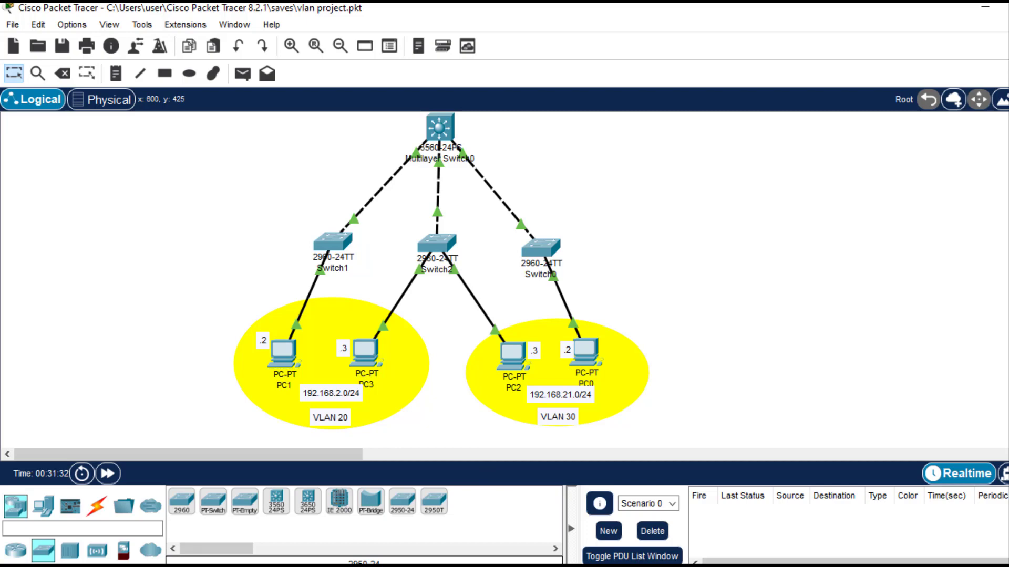
{"action": "left_click", "coordinate": [578, 541]}
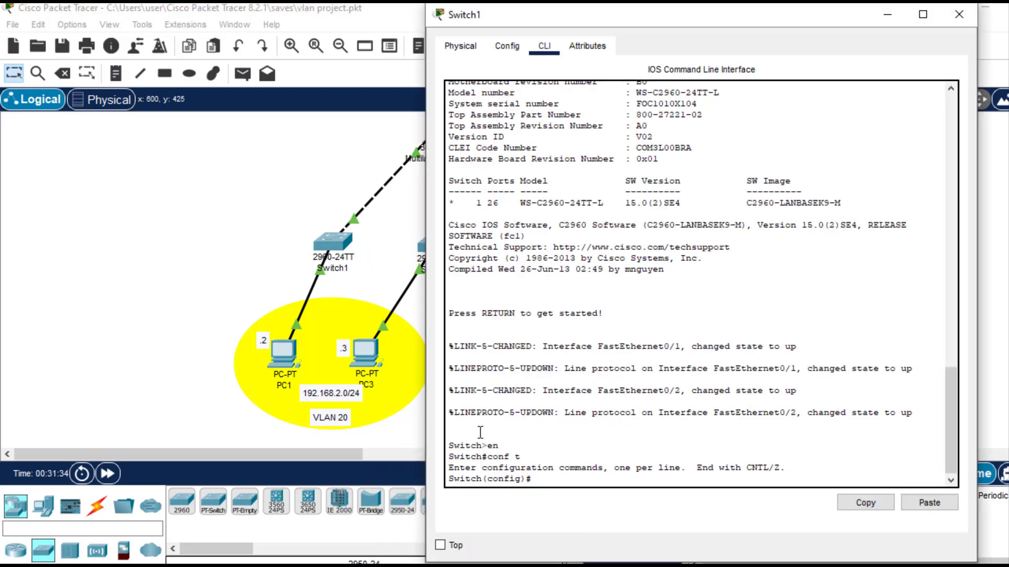
{"action": "type", "text": "int fa0/1"}
{"action": "key", "text": "Return"}
{"action": "type", "text": "s"}
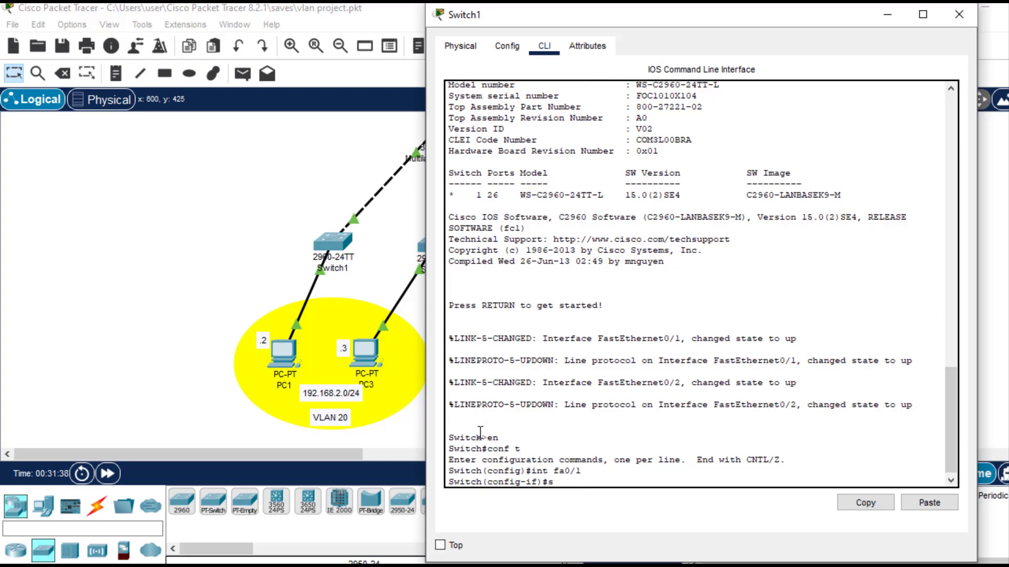
{"action": "type", "text": "wit"}
{"action": "type", "text": "port"}
{"action": "key", "text": "BackSpace"}
{"action": "key", "text": "BackSpace"}
{"action": "key", "text": "BackSpace"}
{"action": "key", "text": "BackSpace"}
{"action": "type", "text": "ort mode trunk"}
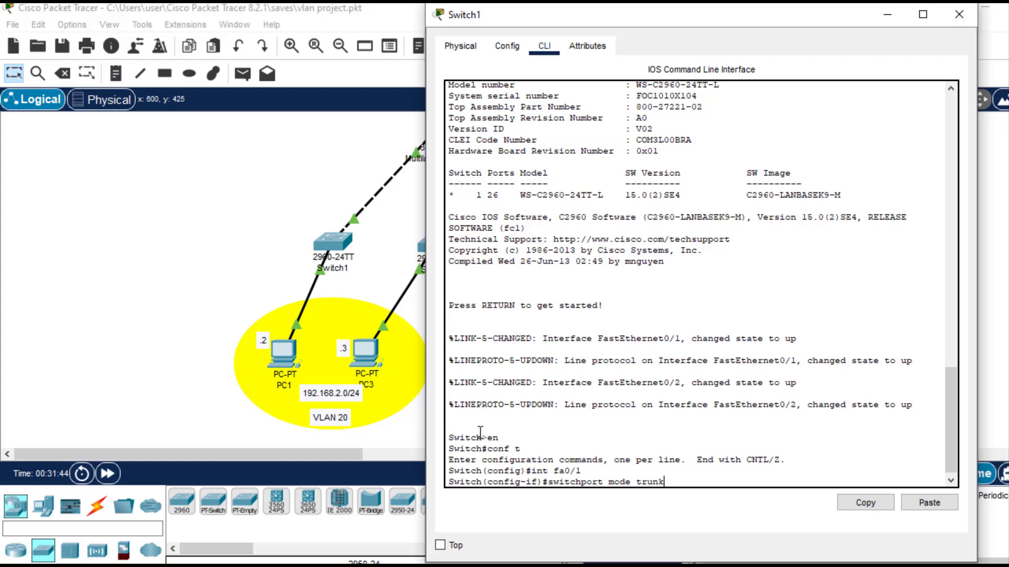
{"action": "key", "text": "Return"}
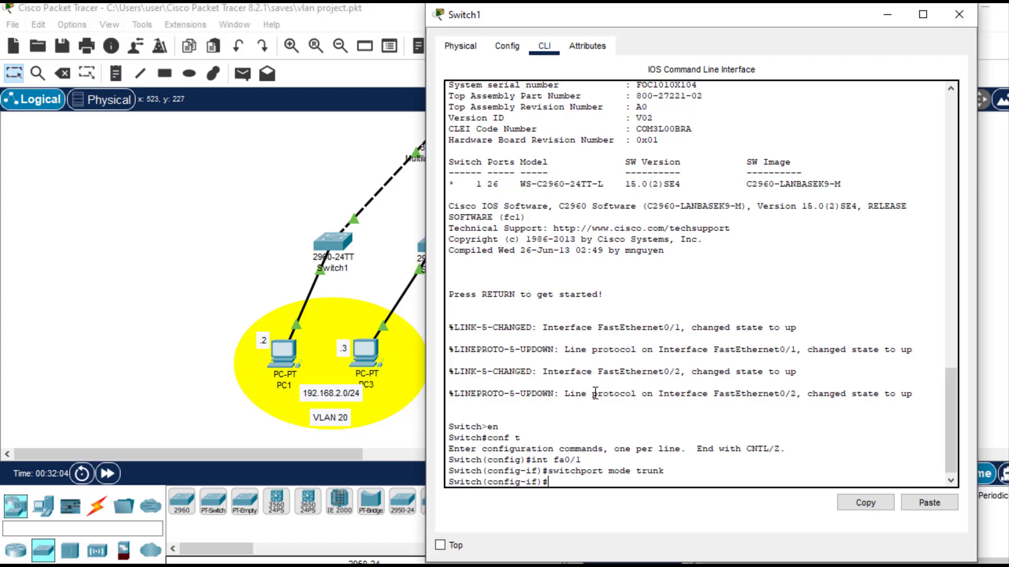
- Create VLANs 20 and 30 on Switch1 and exit to global configuration mode
{"action": "type", "text": "vlan 20"}
{"action": "key", "text": "Return"}
{"action": "type", "text": "vlan"}
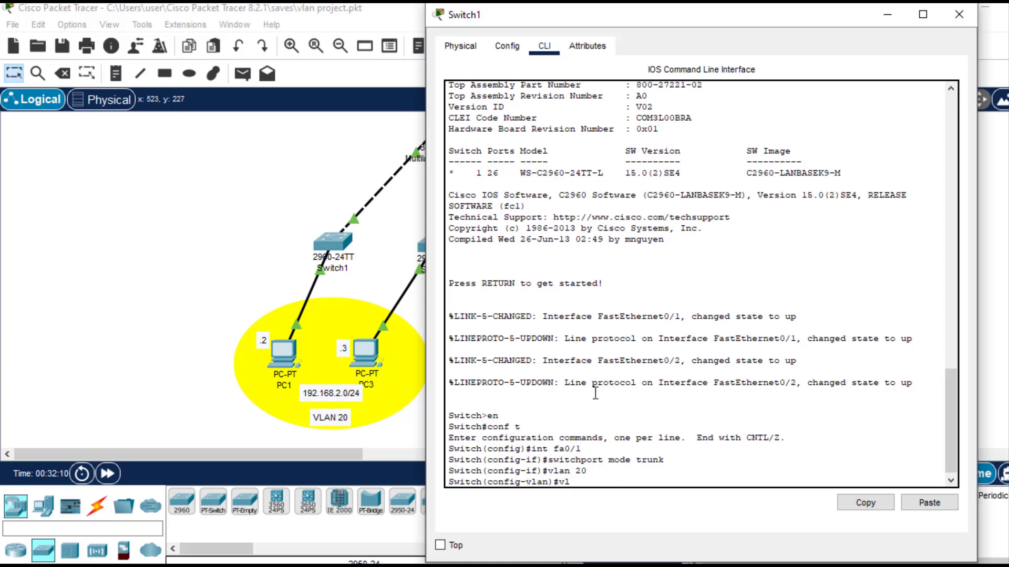
{"action": "type", "text": " 30"}
{"action": "key", "text": "Return"}
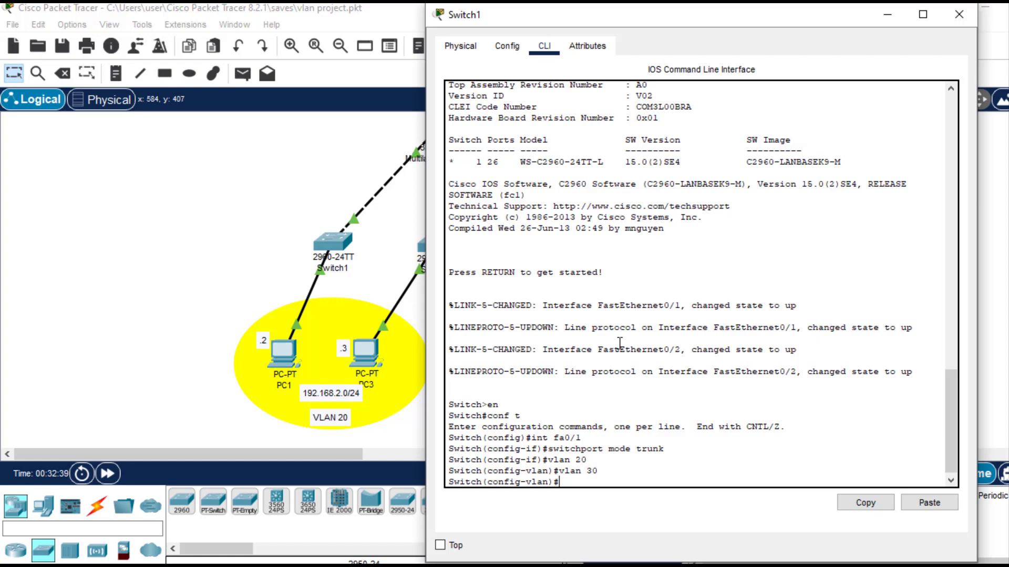
{"action": "type", "text": "exit"}
{"action": "key", "text": "Return"}
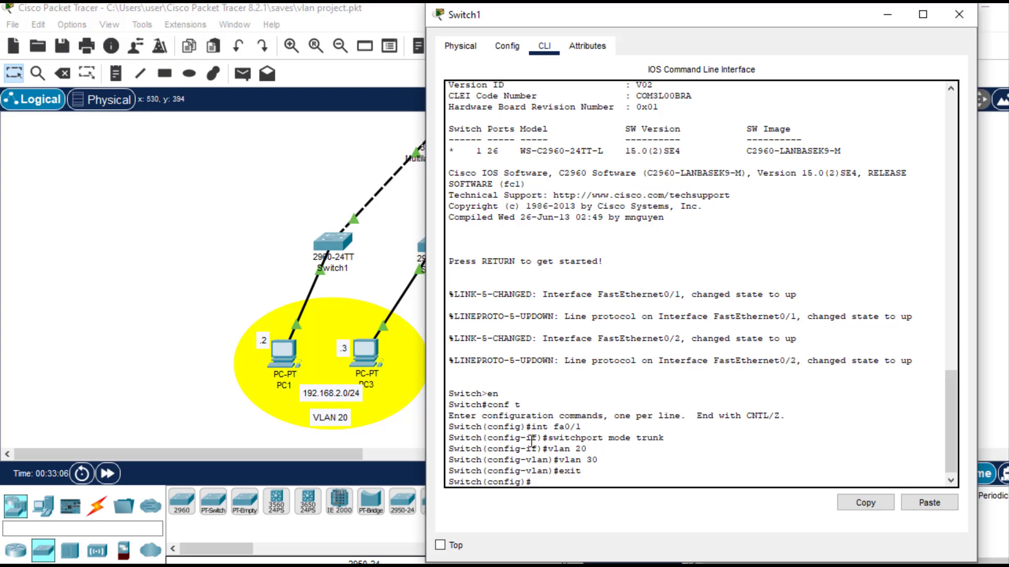
- Check the link to PC1 in the topology and set Switch1's interface fa0/2 to switchport mode access
{"action": "left_click", "coordinate": [321, 271]}
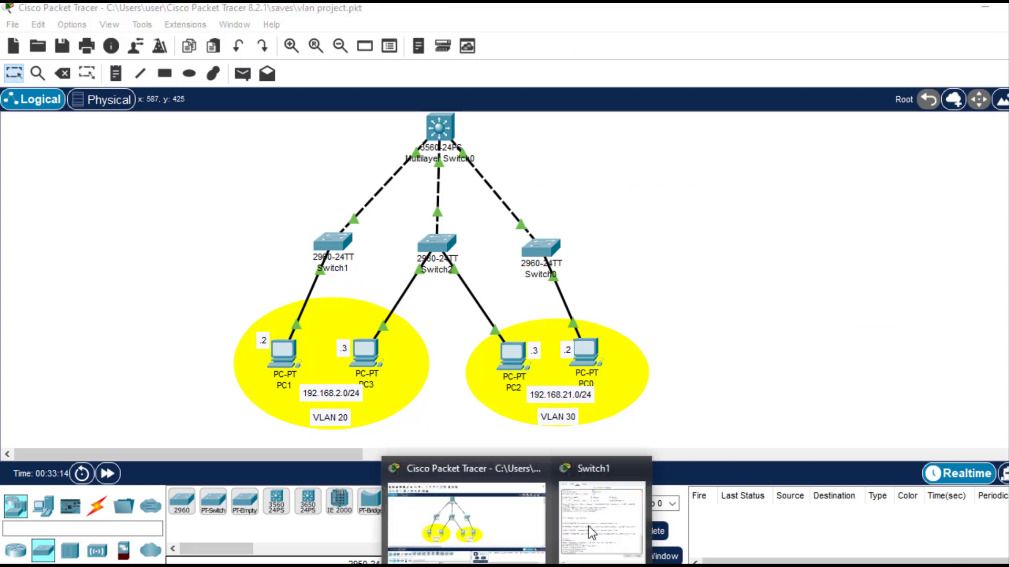
{"action": "left_click", "coordinate": [594, 531]}
{"action": "type", "text": "int"}
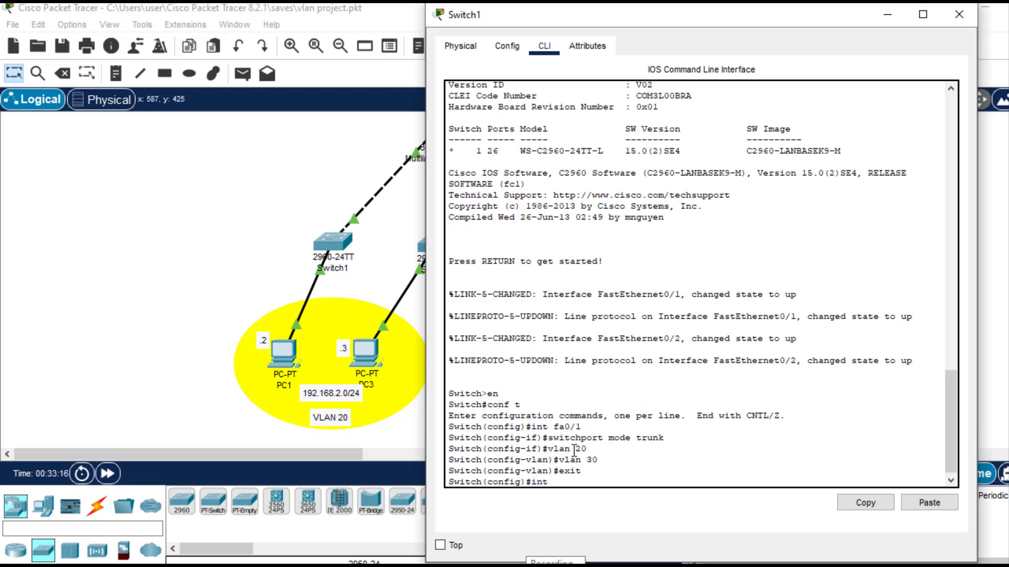
{"action": "type", "text": " fa0/2"}
{"action": "key", "text": "Return"}
{"action": "type", "text": "swit"}
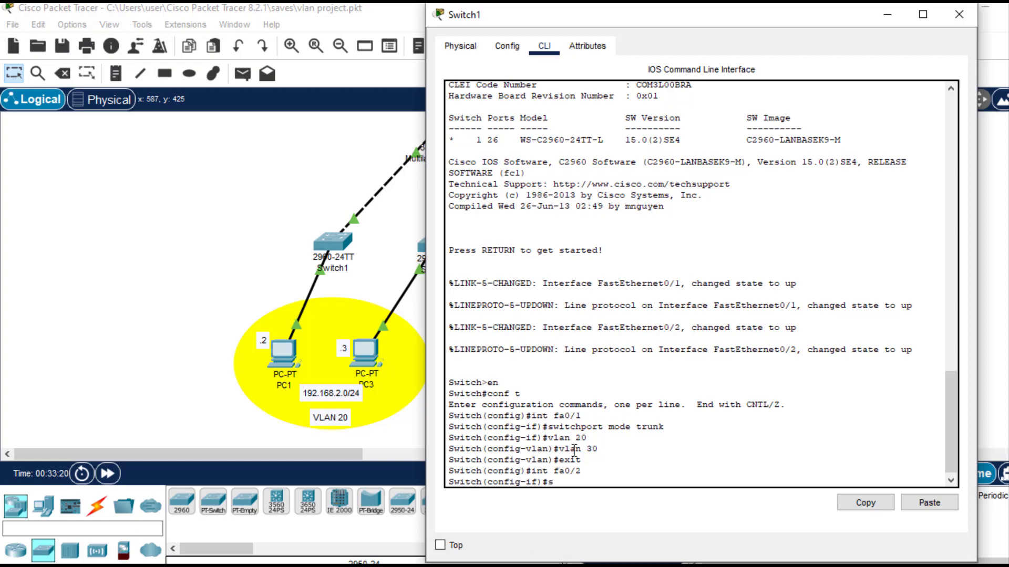
{"action": "type", "text": "chport"}
{"action": "key", "text": "BackSpace"}
{"action": "key", "text": "BackSpace"}
{"action": "key", "text": "BackSpace"}
{"action": "type", "text": "ort mode access"}
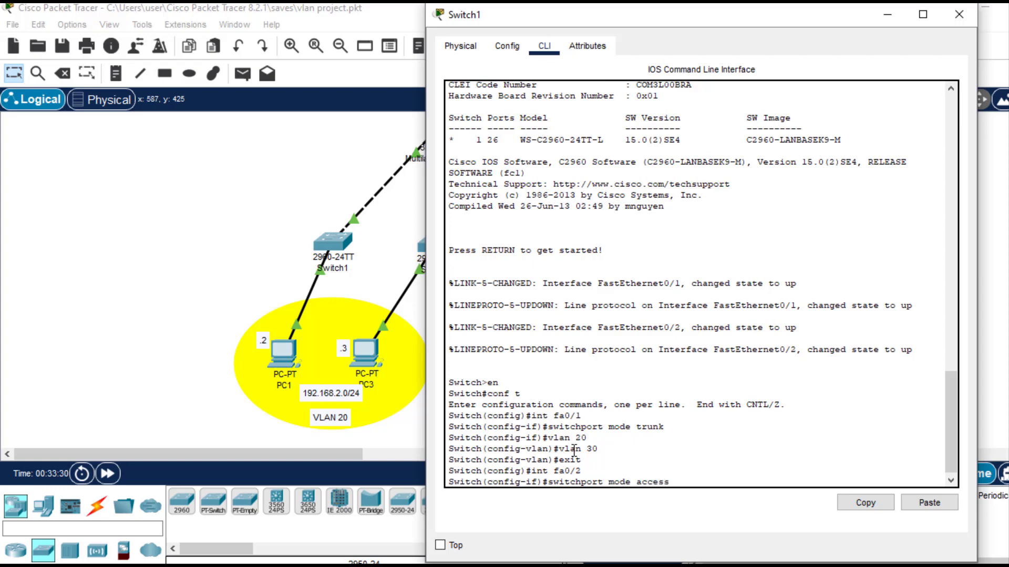
{"action": "key", "text": "Return"}
- Assign Switch1's interface fa0/2 to VLAN 20 with switchport access vlan 20
{"action": "type", "text": "swtich"}
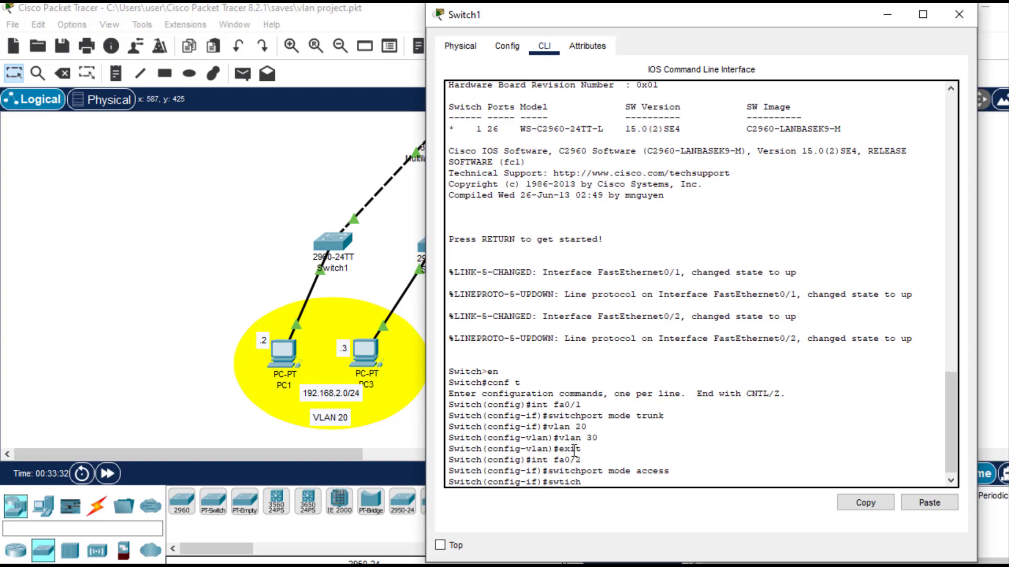
{"action": "type", "text": "port access vlan 20"}
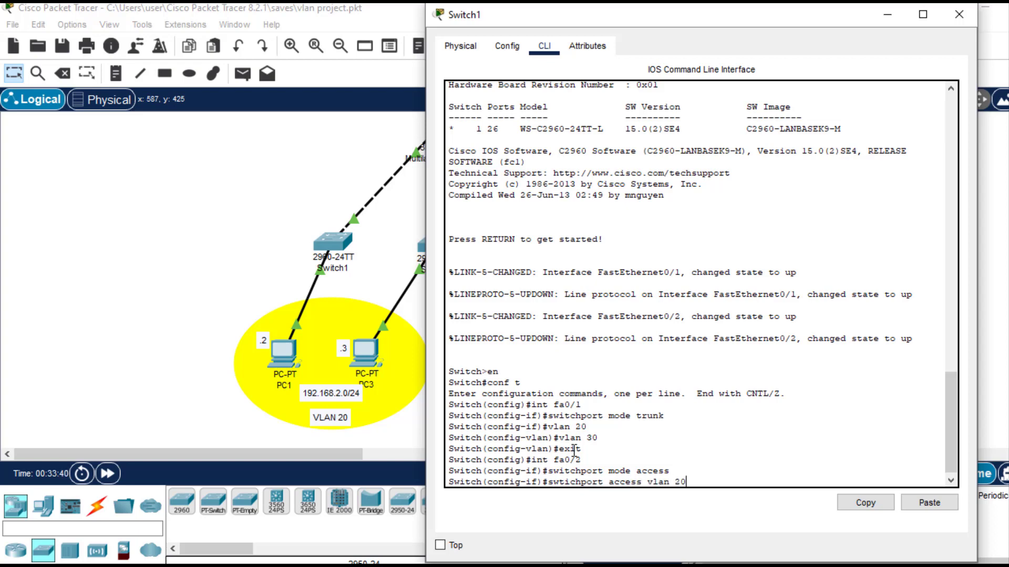
{"action": "key", "text": "Return"}
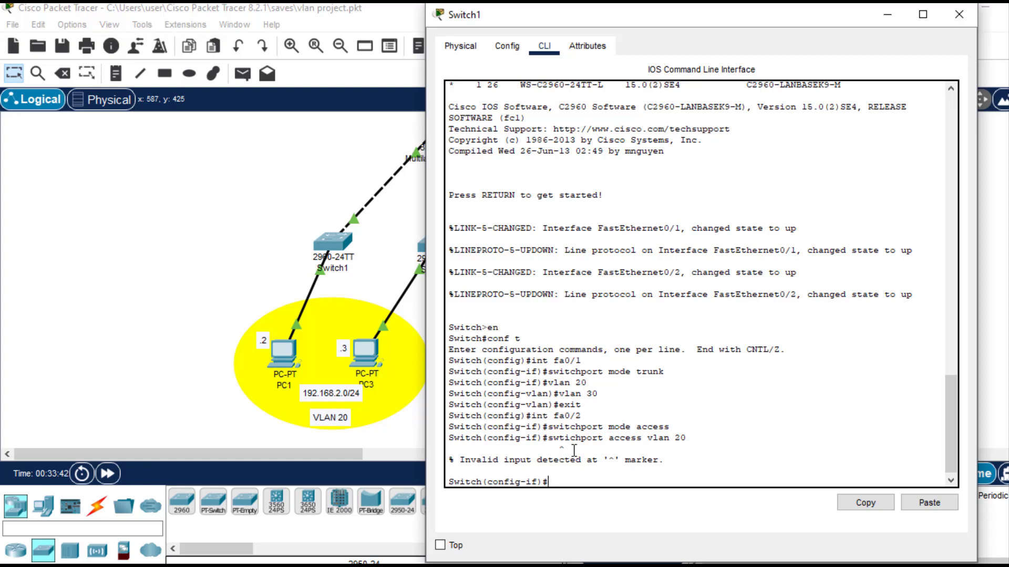
{"action": "key", "text": "Up"}
{"action": "key", "text": "Left"}
{"action": "key", "text": "Left"}
{"action": "key", "text": "Left"}
{"action": "key", "text": "Left"}
{"action": "key", "text": "Left"}
{"action": "key", "text": "Left"}
{"action": "key", "text": "Left"}
{"action": "key", "text": "Left"}
{"action": "key", "text": "Left"}
{"action": "key", "text": "Left"}
{"action": "key", "text": "Left"}
{"action": "key", "text": "Left"}
{"action": "key", "text": "Left"}
{"action": "key", "text": "Left"}
{"action": "key", "text": "Left"}
{"action": "key", "text": "Left"}
{"action": "key", "text": "Left"}
{"action": "key", "text": "Left"}
{"action": "key", "text": "Left"}
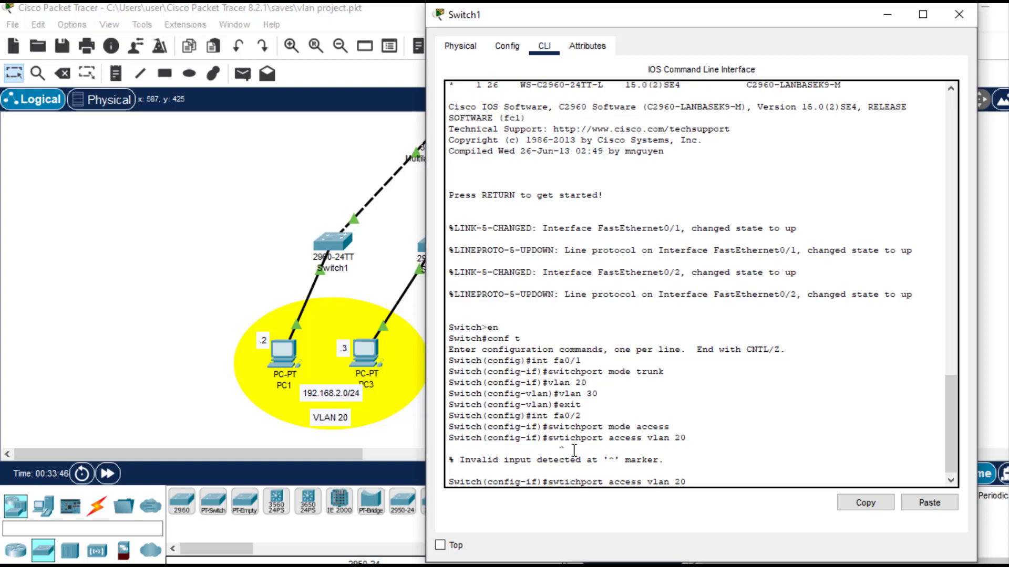
{"action": "key", "text": "BackSpace"}
{"action": "key", "text": "BackSpace"}
{"action": "key", "text": "BackSpace"}
{"action": "key", "text": "BackSpace"}
{"action": "type", "text": "itch"}
{"action": "key", "text": "Return"}
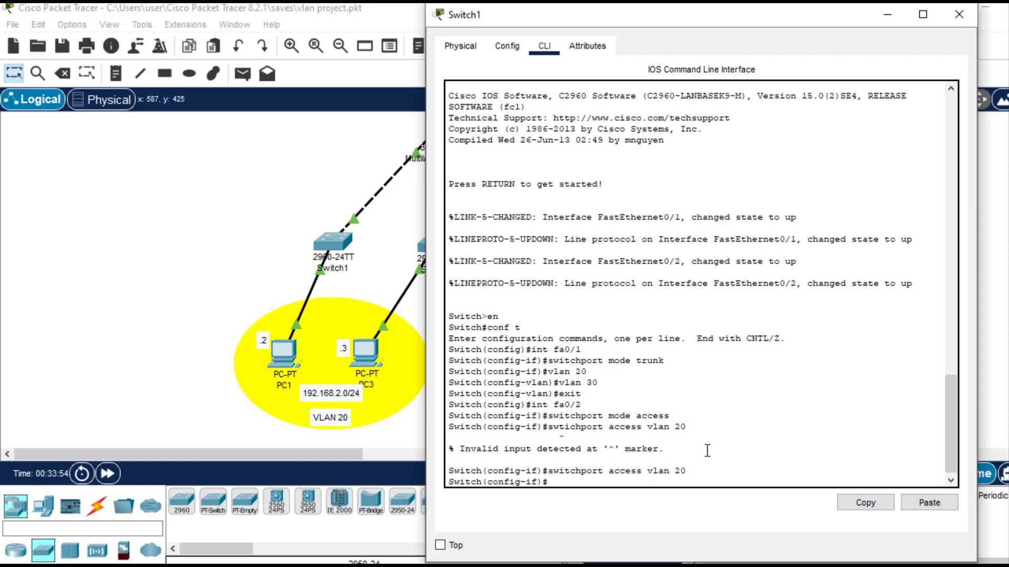
- Save Switch1's configuration with do write and close its window
{"action": "type", "text": "do write"}
{"action": "key", "text": "Return"}
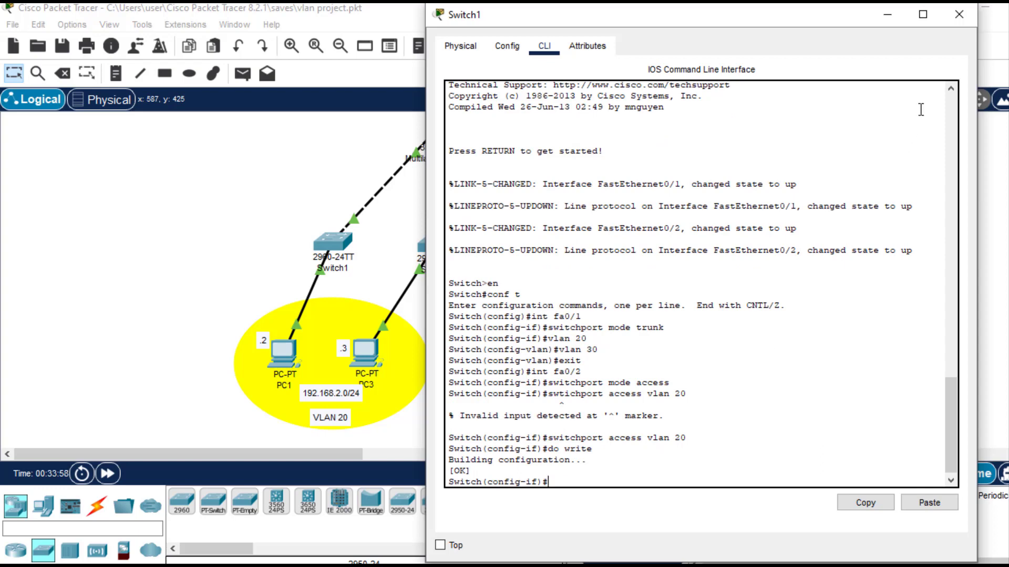
{"action": "left_click", "coordinate": [959, 16]}
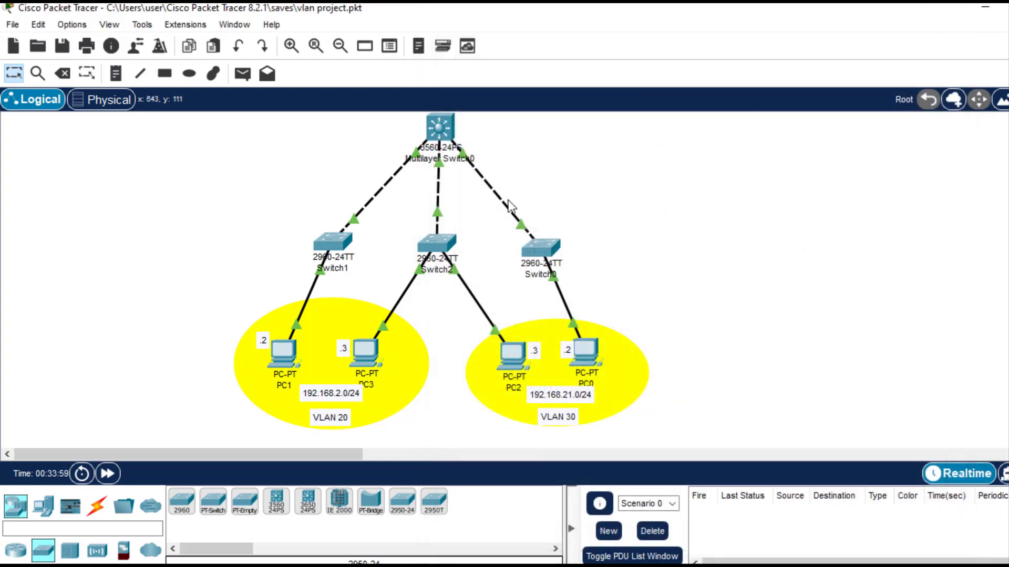
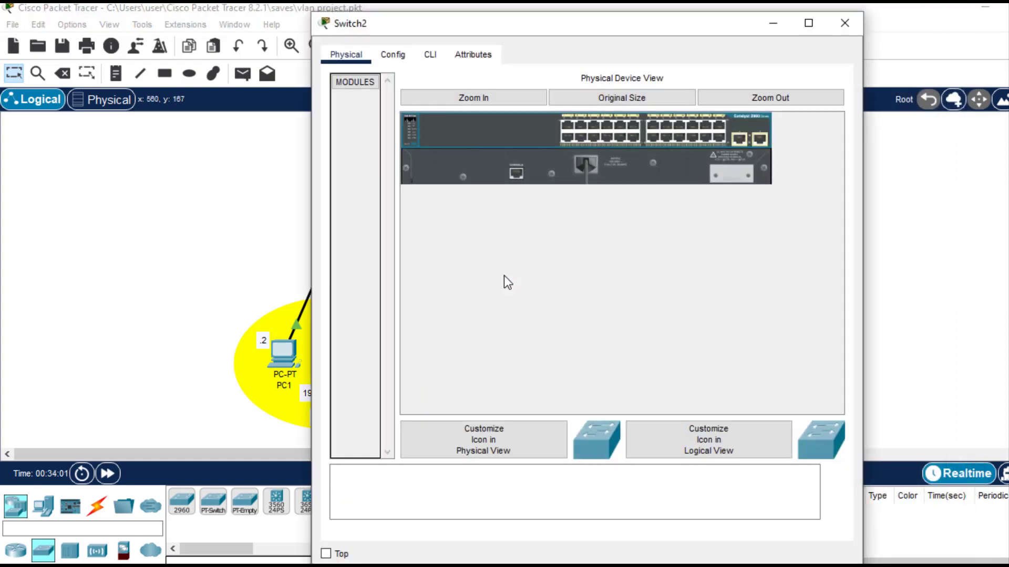
- Open Switch2's command line, enter privileged mode with en and try to enter configuration mode with con t
{"action": "left_click", "coordinate": [429, 57]}
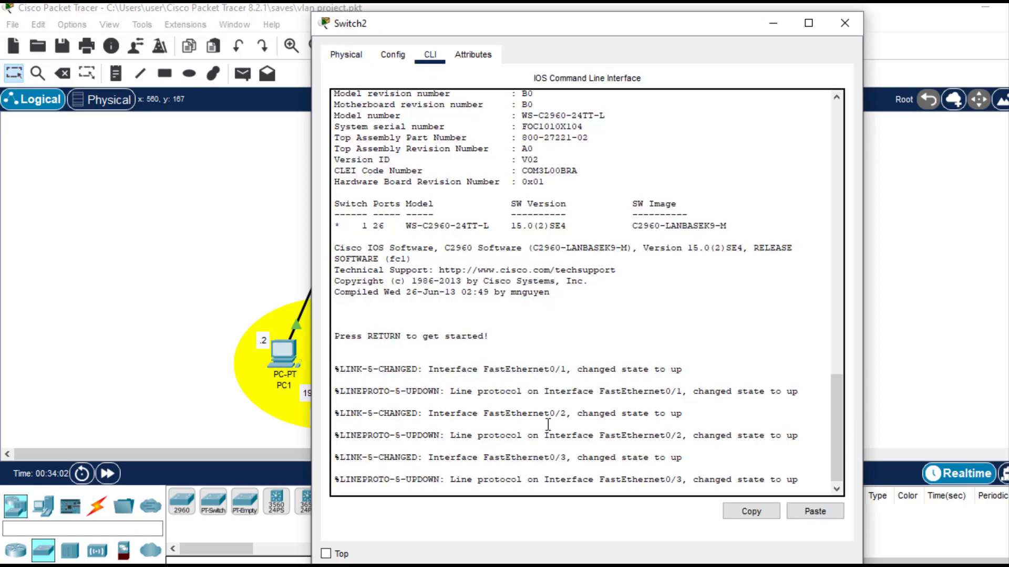
{"action": "key", "text": "Return"}
{"action": "type", "text": "ce"}
{"action": "key", "text": "BackSpace"}
{"action": "key", "text": "BackSpace"}
{"action": "type", "text": "en"}
{"action": "key", "text": "Return"}
{"action": "type", "text": "con t"}
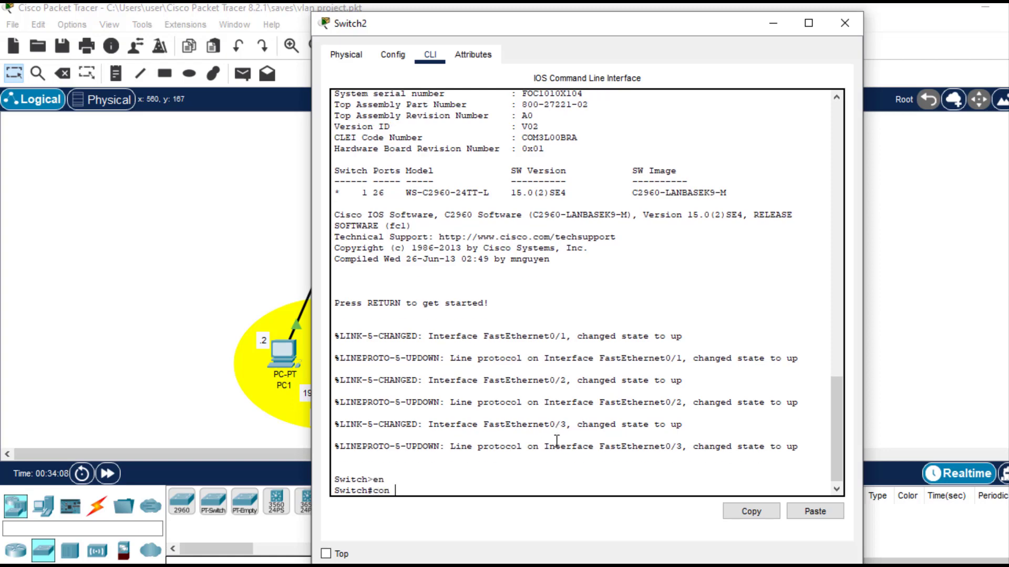
{"action": "key", "text": "Return"}
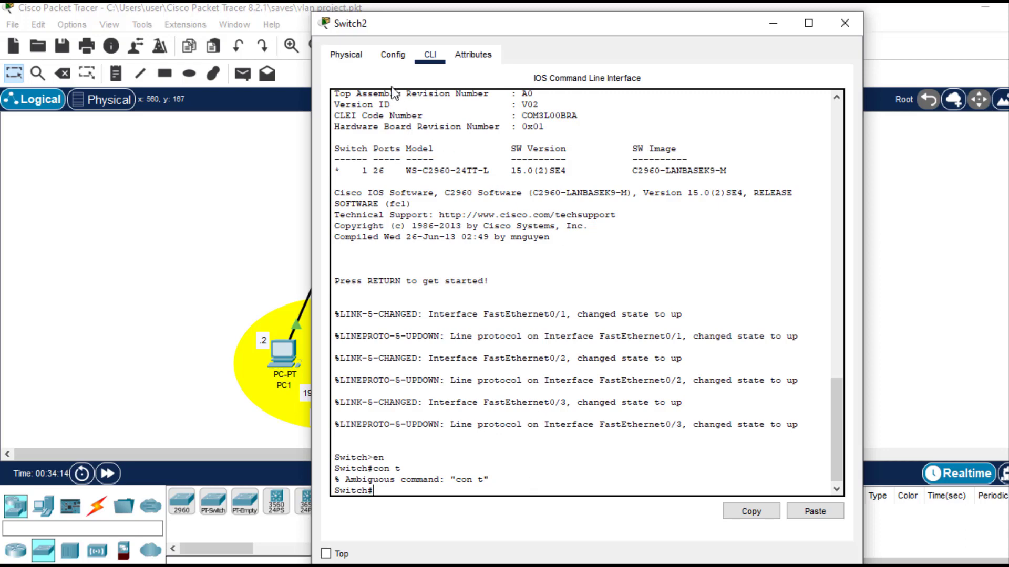
- Check Switch2's uplink port to the multilayer switch in the topology and enter Switch2's global configuration mode with conf t
{"action": "left_click_drag", "start_coordinate": [378, 22], "coordinate": [574, 46]}
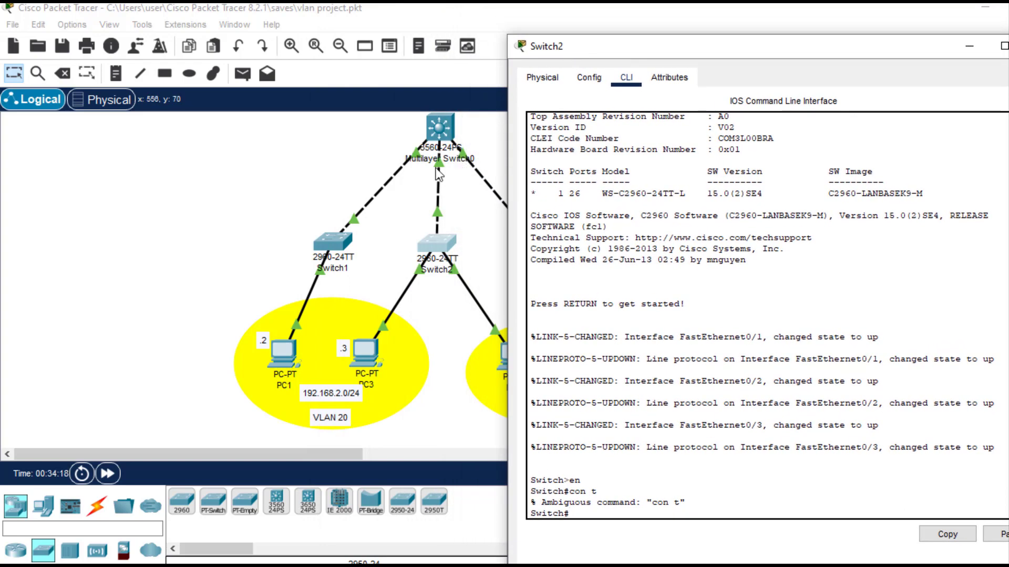
{"action": "left_click", "coordinate": [455, 216]}
{"action": "mouse_move", "coordinate": [438, 214]}
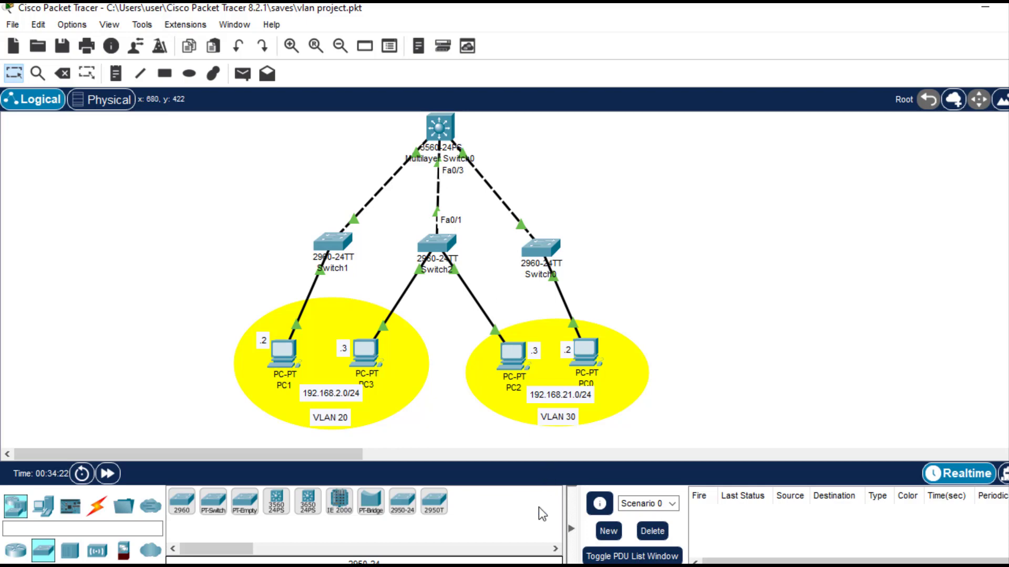
{"action": "mouse_move", "coordinate": [553, 561]}
{"action": "left_click", "coordinate": [601, 527]}
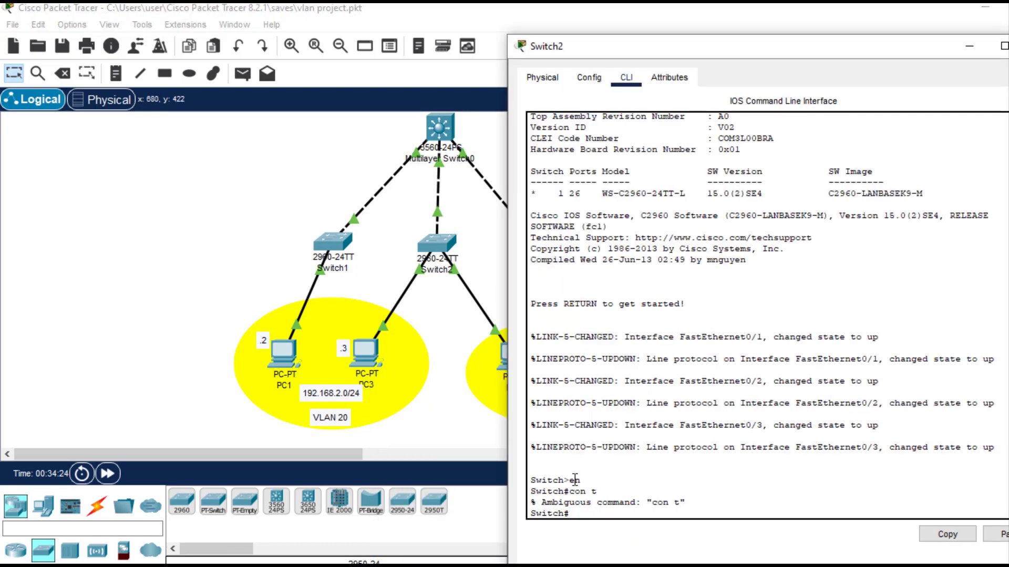
{"action": "type", "text": "conf t"}
{"action": "key", "text": "Return"}
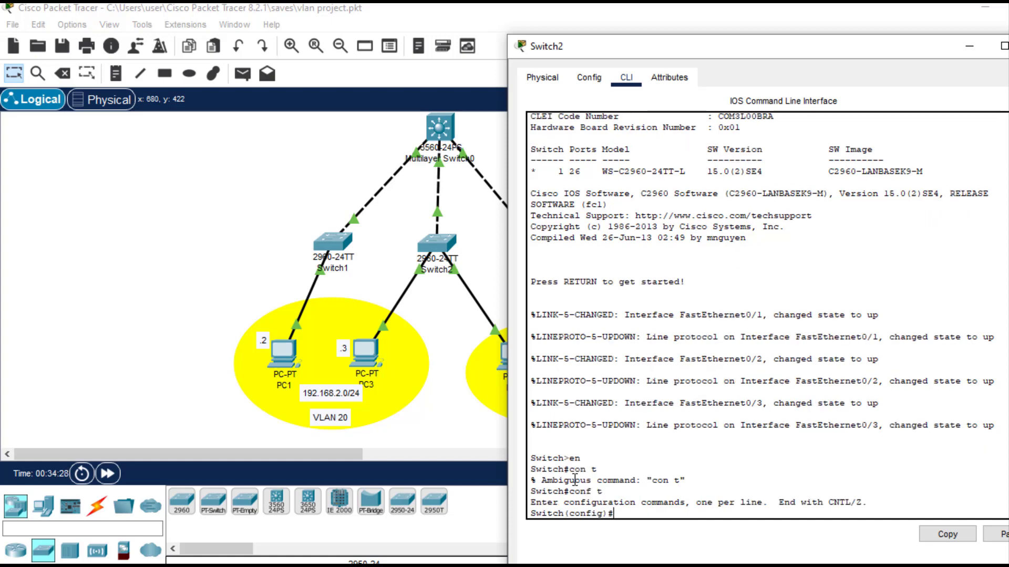
- Set Switch2's interface fa0/1 to switchport mode trunk and exit interface configuration
{"action": "type", "text": "int fa0/"}
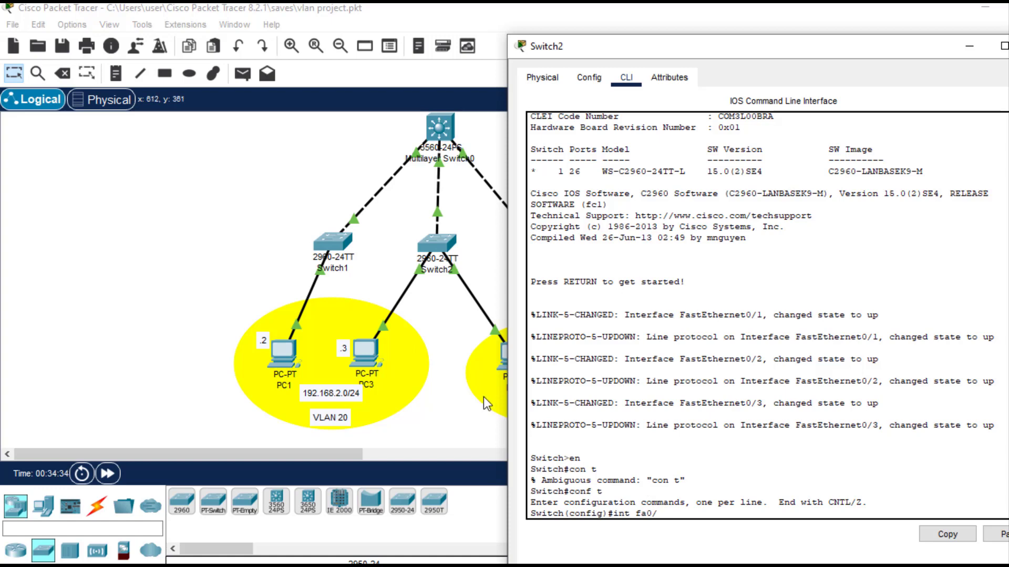
{"action": "left_click", "coordinate": [484, 210]}
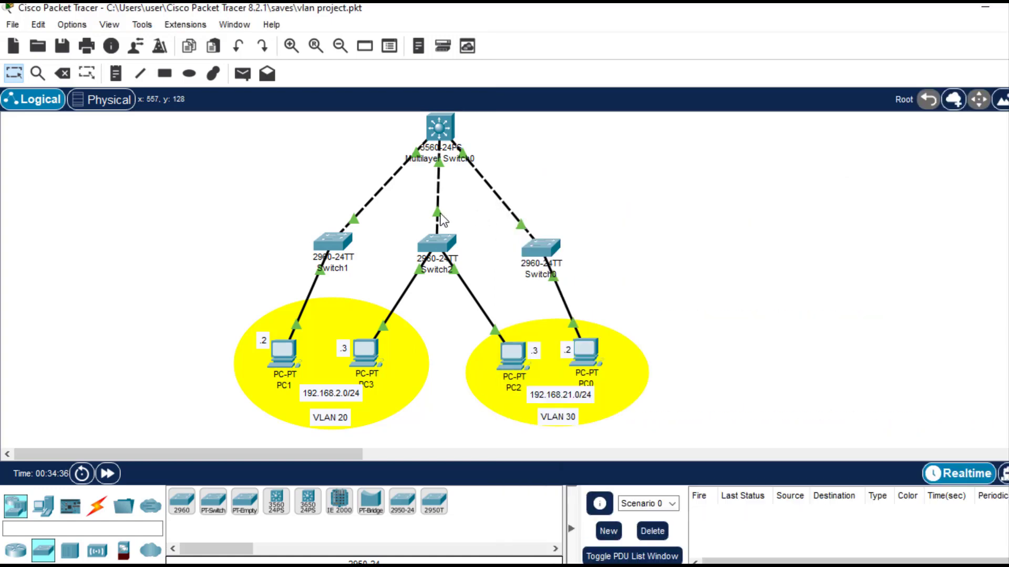
{"action": "mouse_move", "coordinate": [516, 566]}
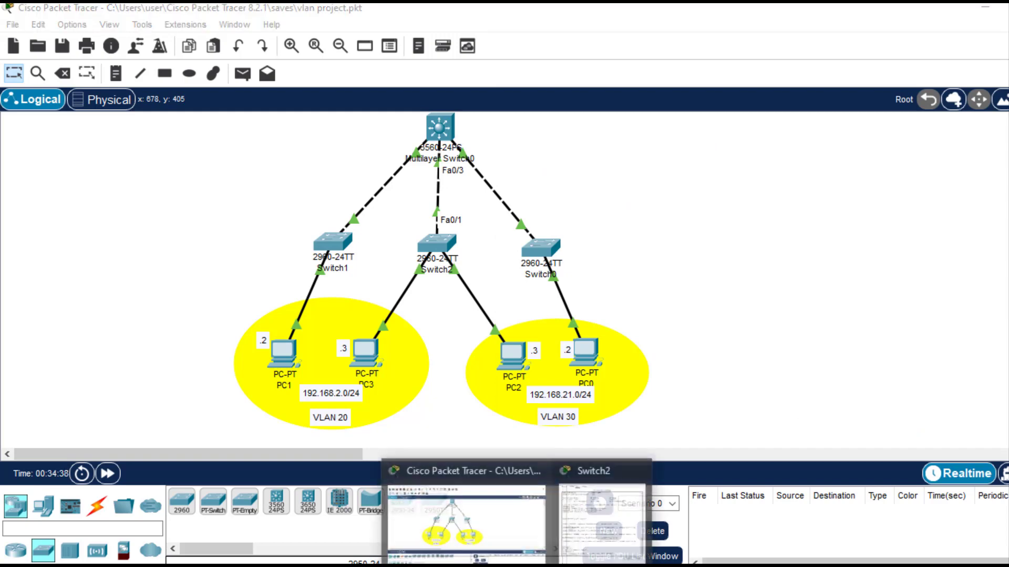
{"action": "left_click", "coordinate": [590, 494]}
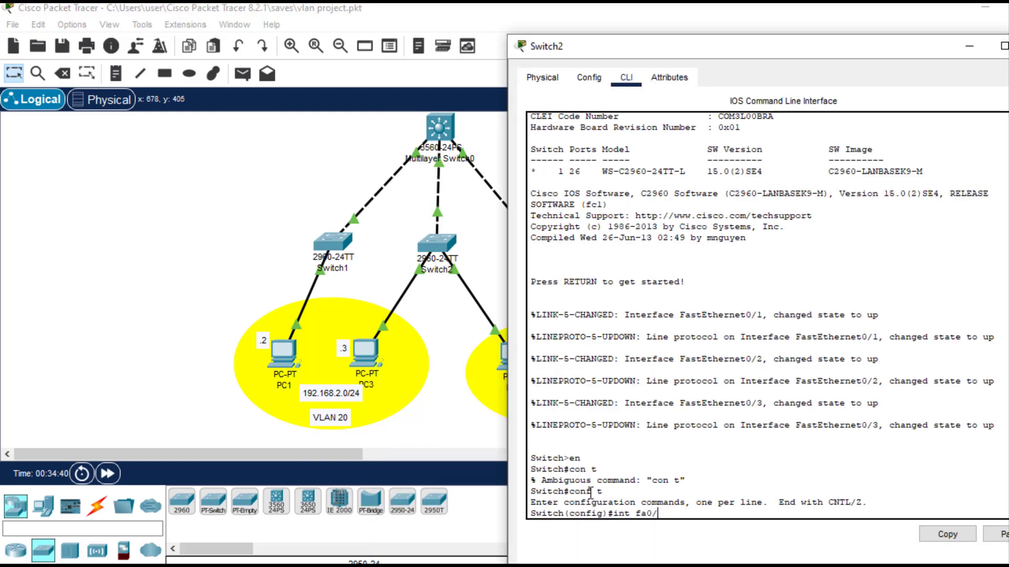
{"action": "type", "text": "1"}
{"action": "key", "text": "Return"}
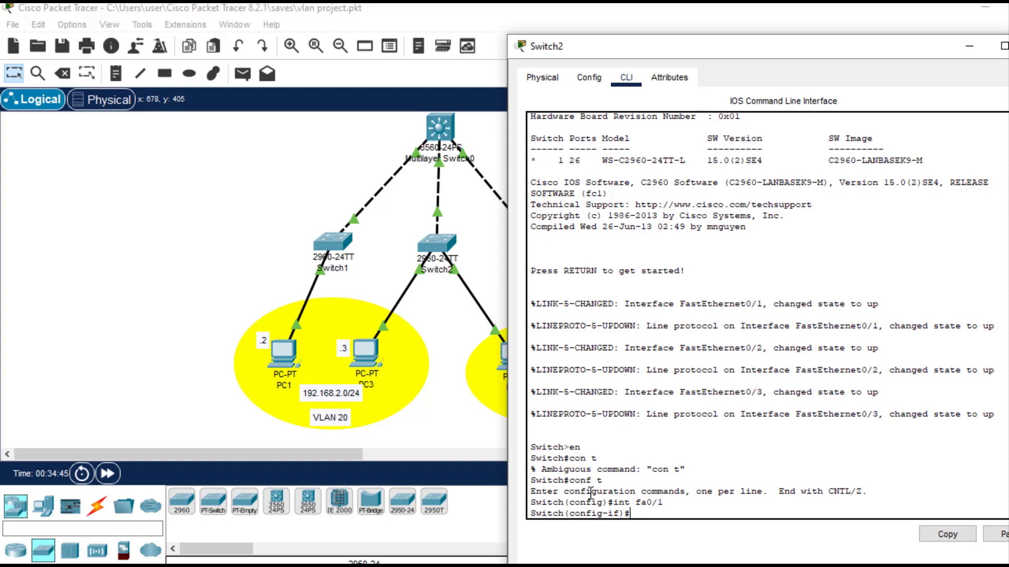
{"action": "type", "text": "switchport mode tru"}
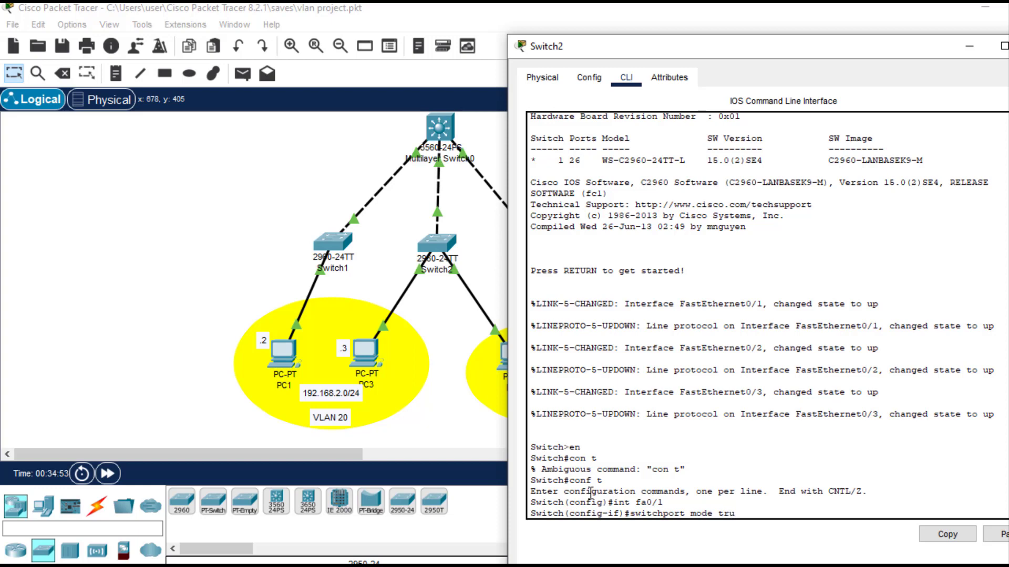
{"action": "type", "text": "nk"}
{"action": "key", "text": "Return"}
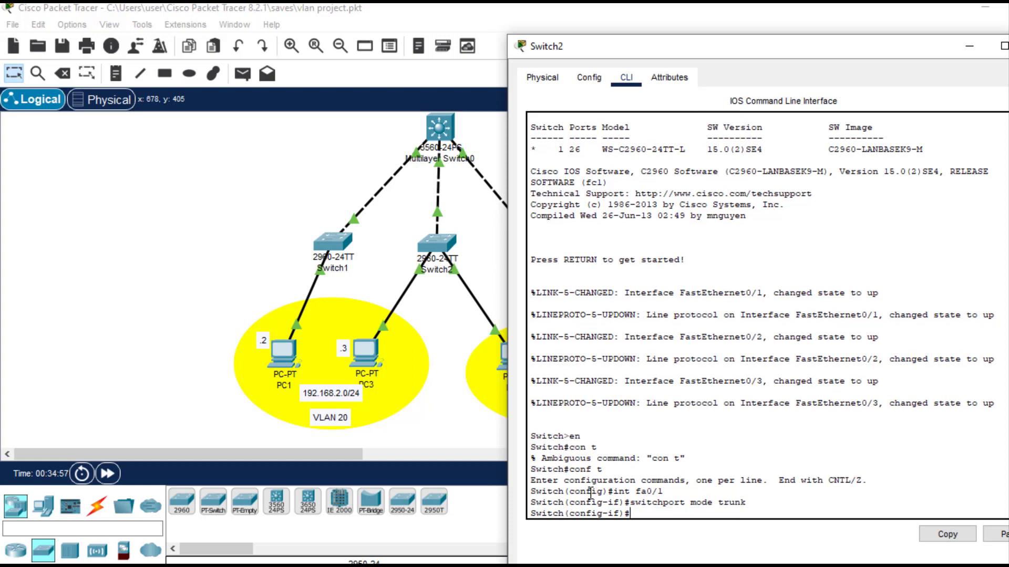
{"action": "type", "text": "exit"}
{"action": "key", "text": "Return"}
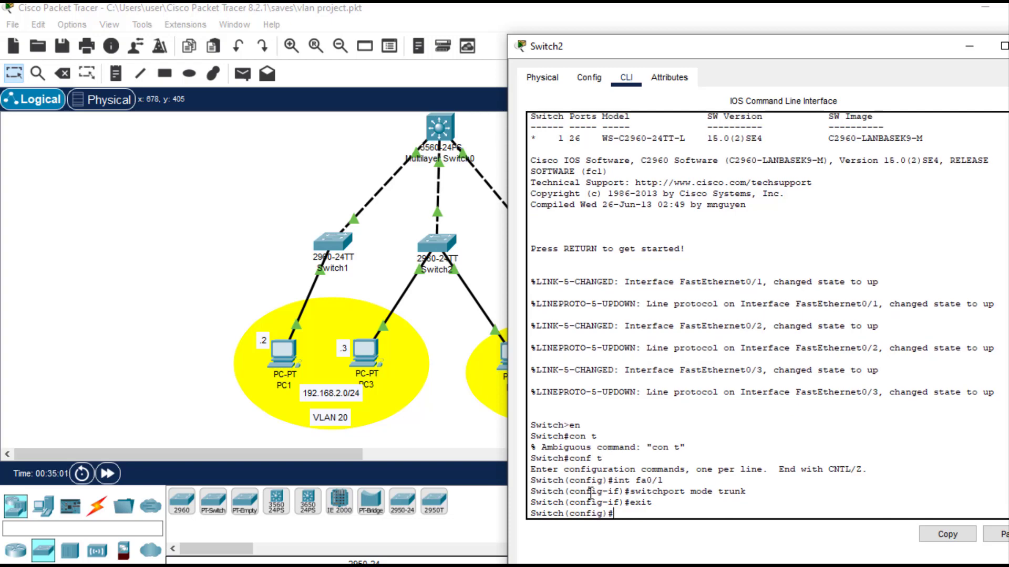
- Create VLANs 20 and 30 on Switch2 and exit VLAN configuration
{"action": "type", "text": "vlan 20"}
{"action": "key", "text": "Return"}
{"action": "type", "text": "vlan 30"}
{"action": "key", "text": "Return"}
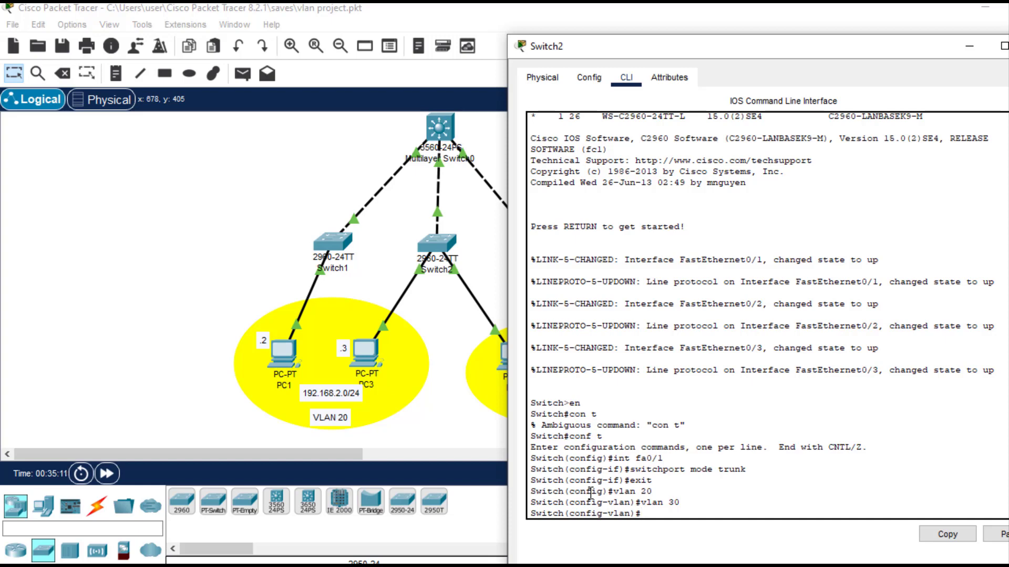
{"action": "type", "text": "exit"}
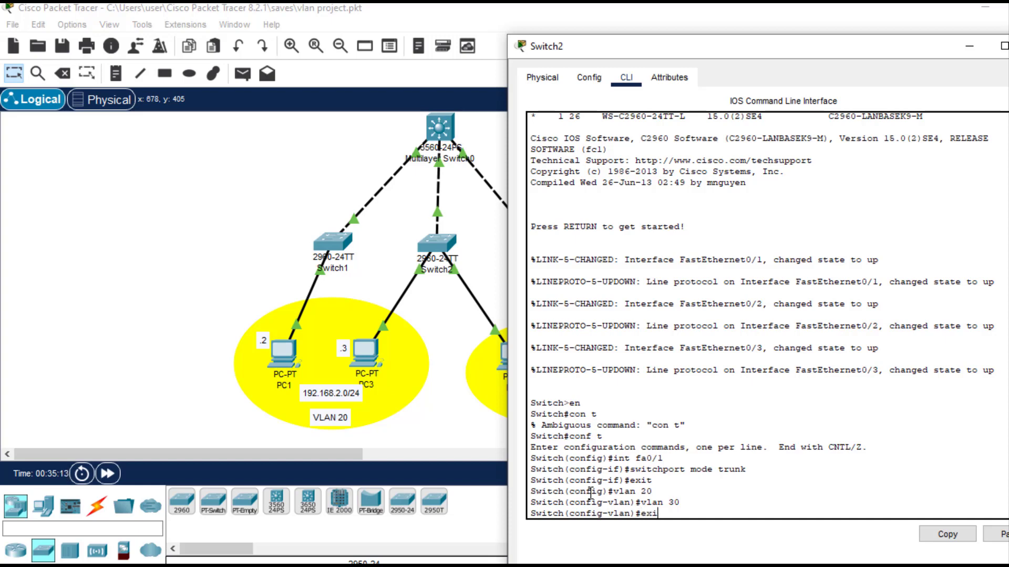
{"action": "key", "text": "Return"}
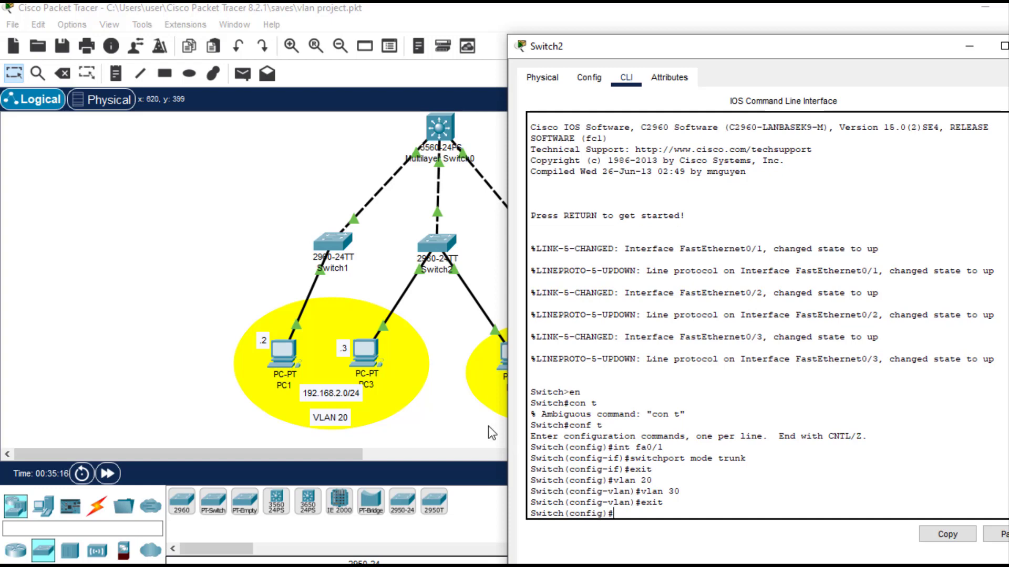
- Check Switch2's link to PC3 in the topology and set interface fa0/3 to switchport mode access
{"action": "left_click", "coordinate": [387, 236]}
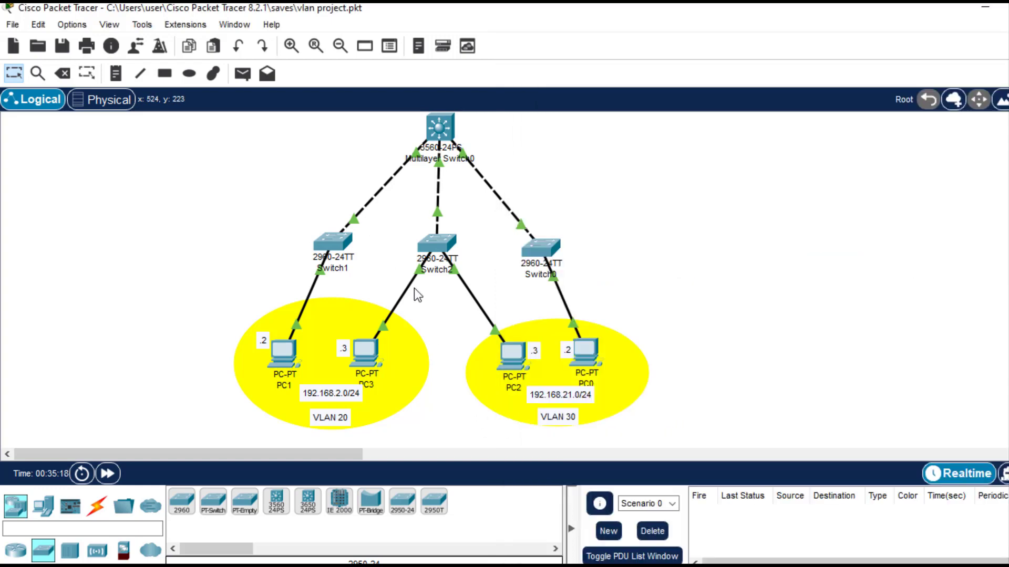
{"action": "mouse_move", "coordinate": [419, 267]}
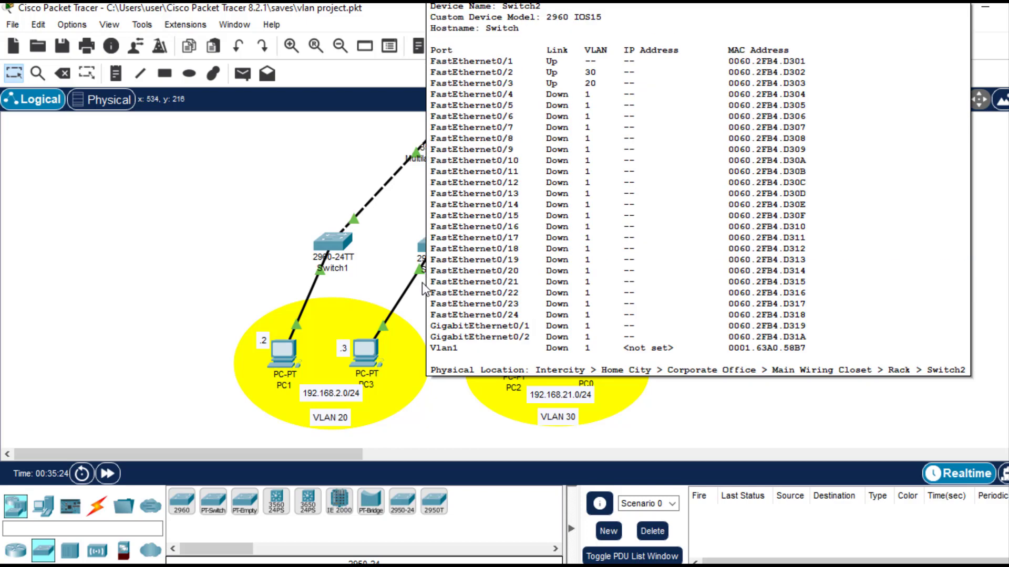
{"action": "mouse_move", "coordinate": [453, 273]}
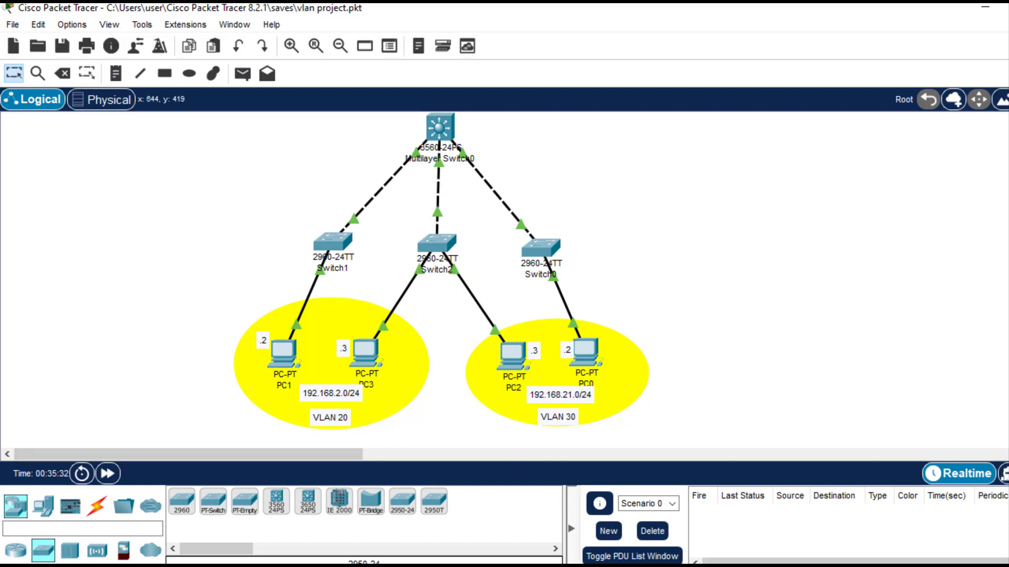
{"action": "left_click", "coordinate": [517, 566]}
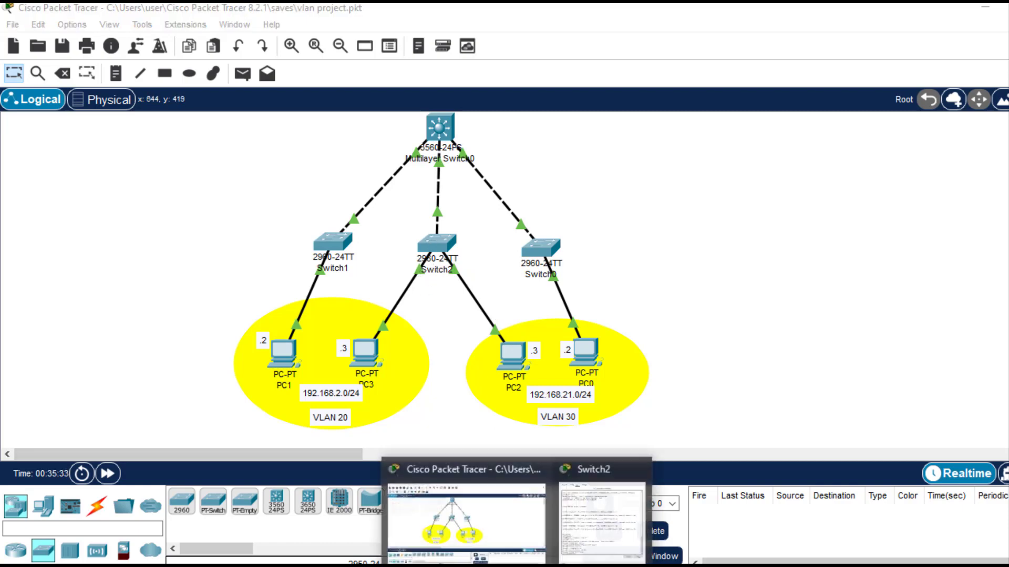
{"action": "left_click", "coordinate": [421, 276]}
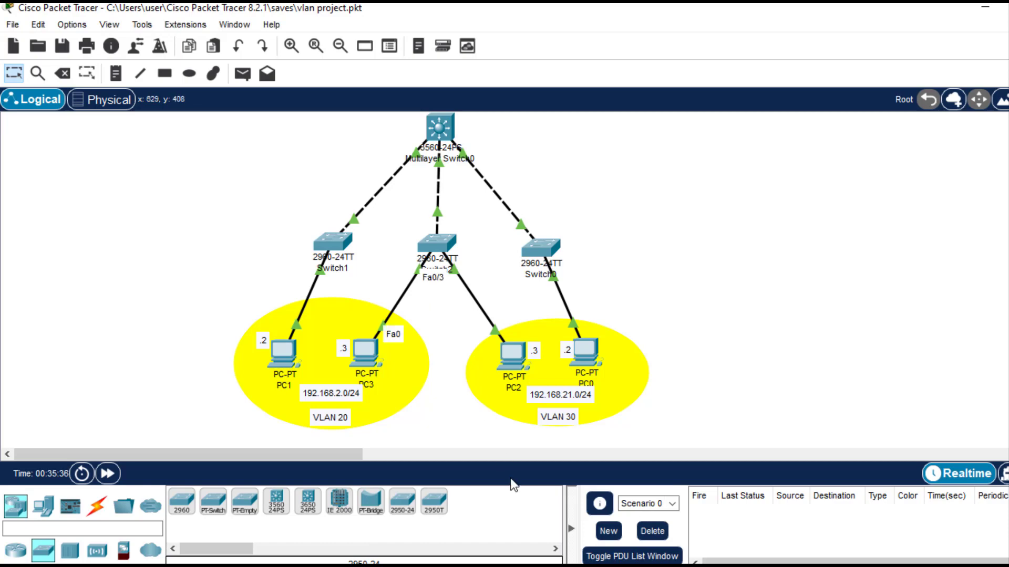
{"action": "left_click", "coordinate": [517, 566]}
{"action": "left_click", "coordinate": [609, 504]}
{"action": "type", "text": "int fa0/3"}
{"action": "key", "text": "Return"}
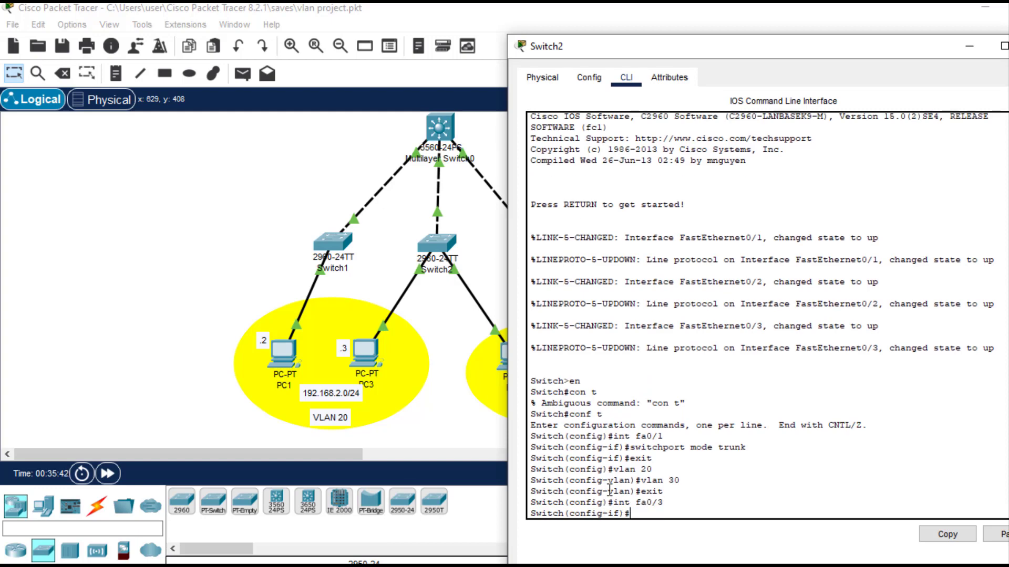
{"action": "type", "text": "switchprort mode acc"}
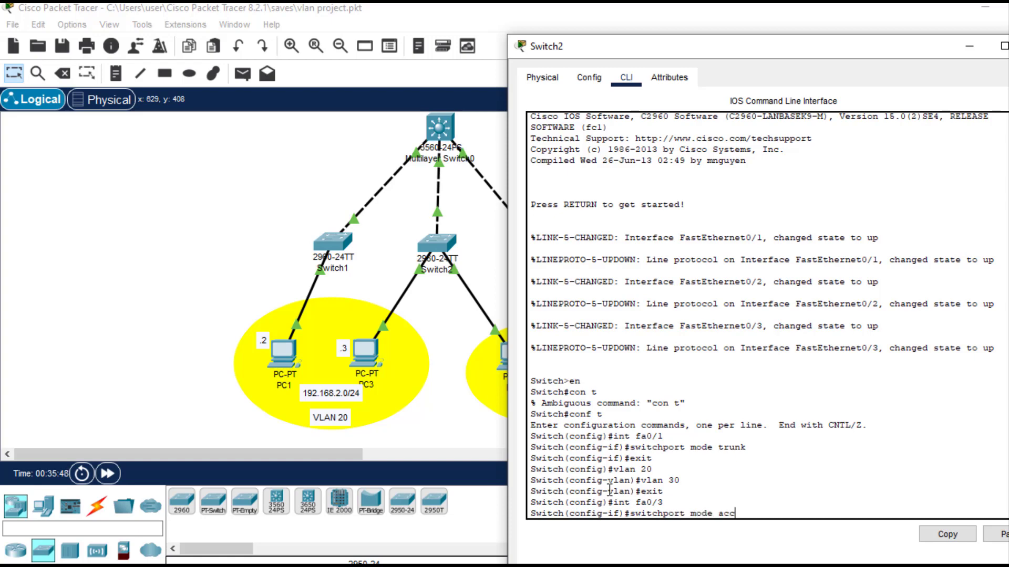
{"action": "type", "text": "ess"}
{"action": "key", "text": "Return"}
- Assign Switch2's interface fa0/3 to VLAN 20 with switchport access vlan 20 and save the configuration with do writ
{"action": "type", "text": "switchp"}
{"action": "type", "text": "ort acce"}
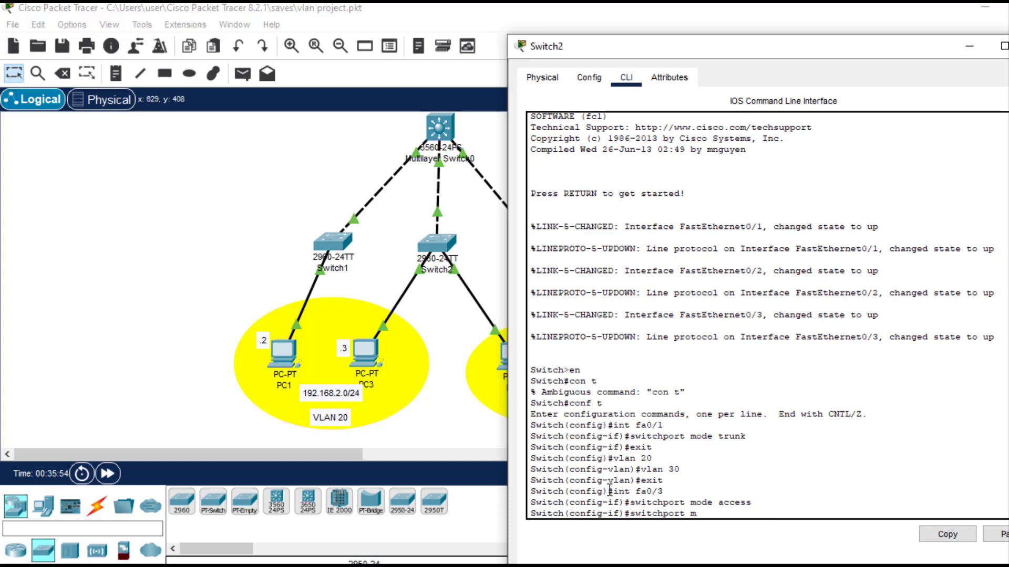
{"action": "type", "text": "ss vlan 20"}
{"action": "key", "text": "Return"}
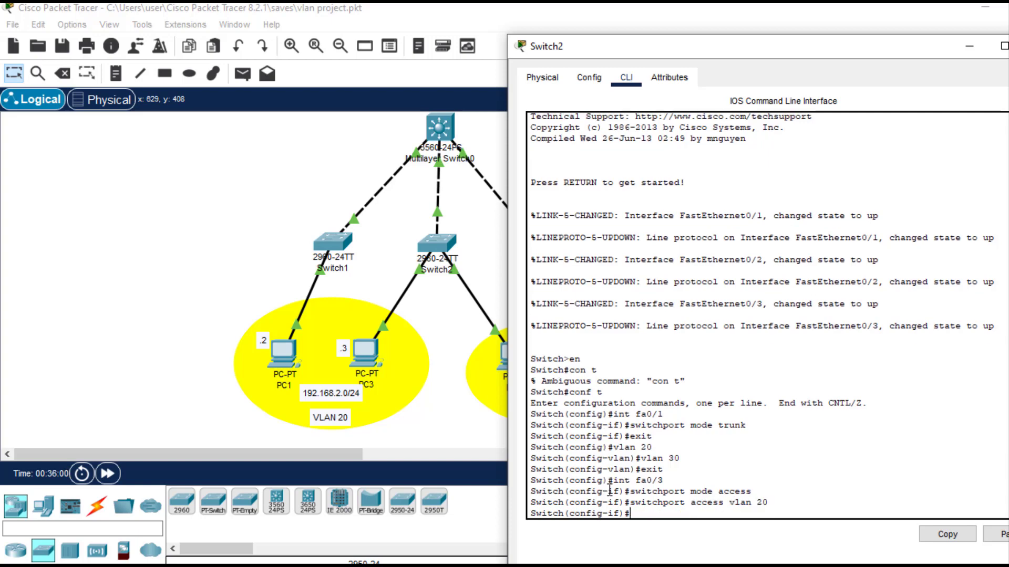
{"action": "type", "text": "do writ"}
{"action": "key", "text": "Return"}
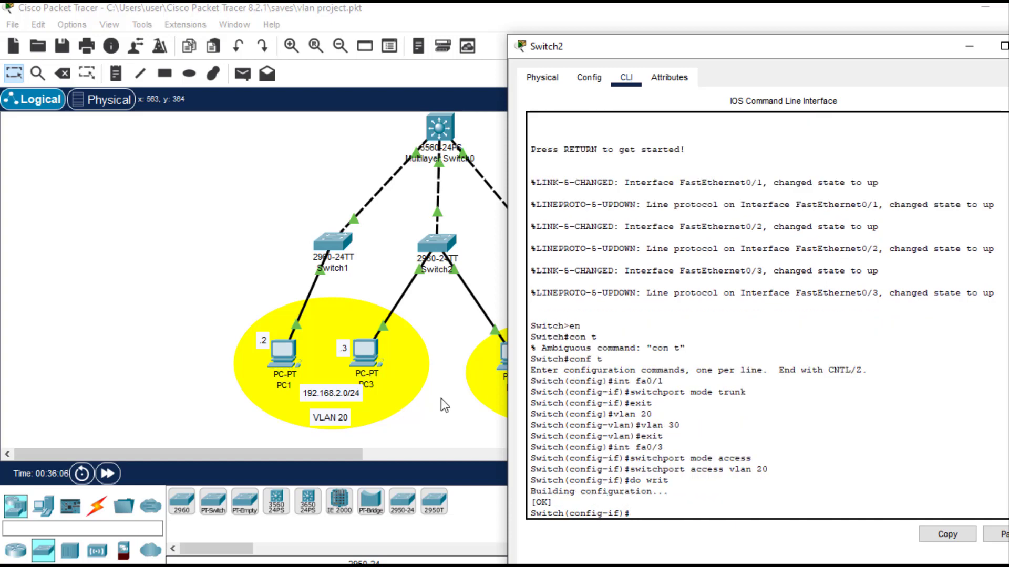
- Check Switch2's link to PC2 in the topology and set interface fa0/2 to switchport mode access
{"action": "left_click", "coordinate": [453, 324]}
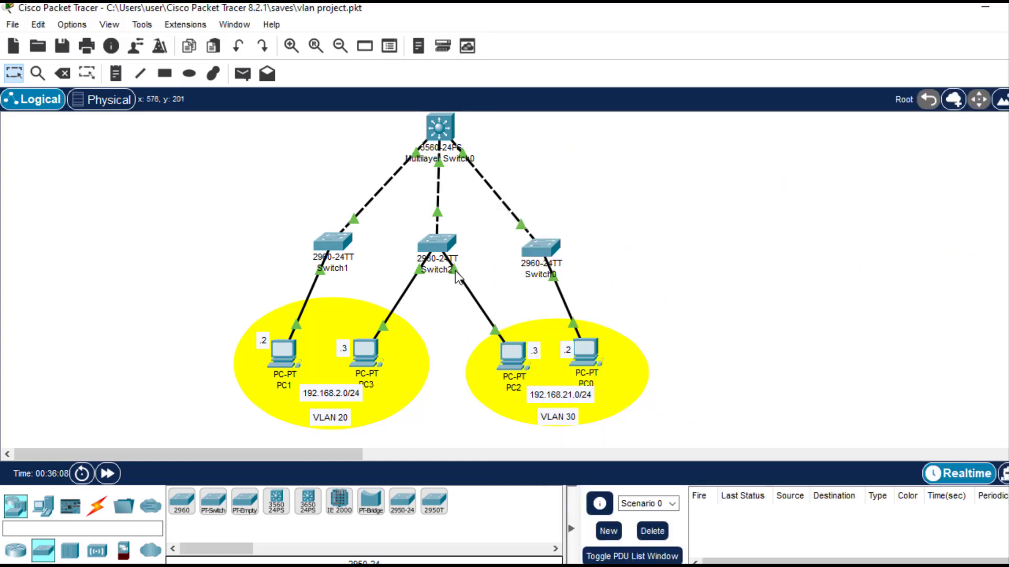
{"action": "mouse_move", "coordinate": [517, 562]}
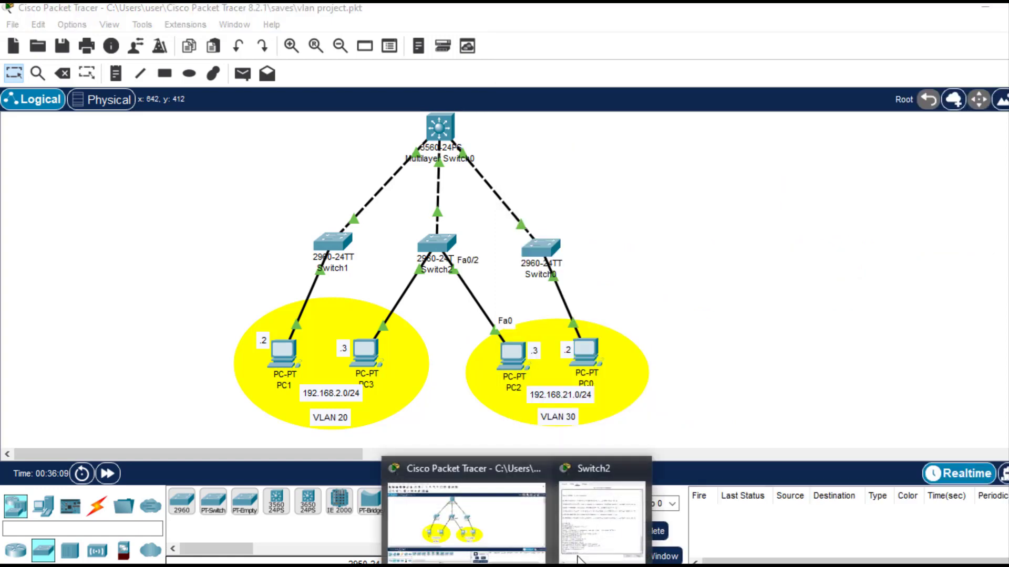
{"action": "left_click", "coordinate": [612, 546]}
{"action": "type", "text": "int "}
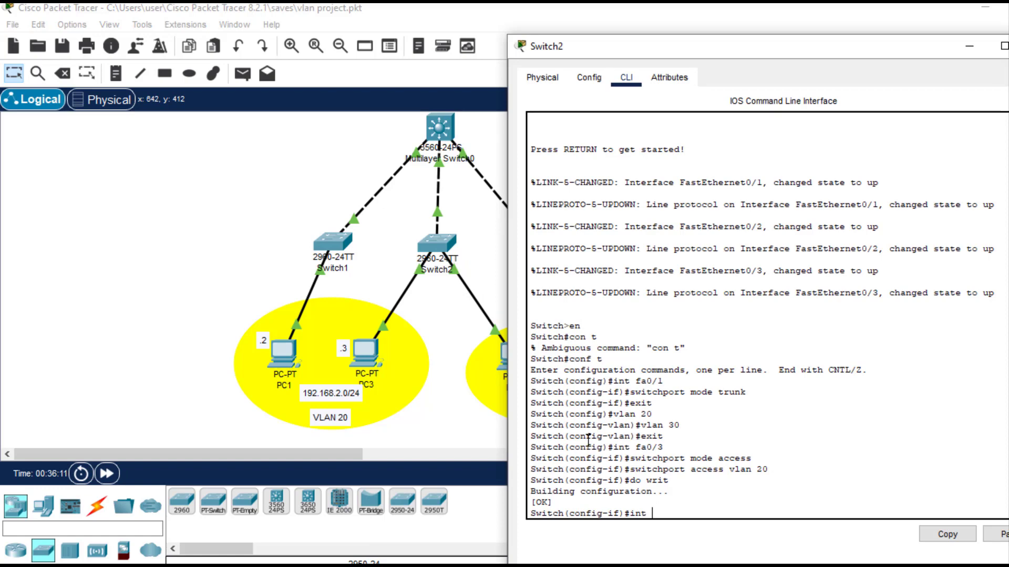
{"action": "type", "text": "fa0/"}
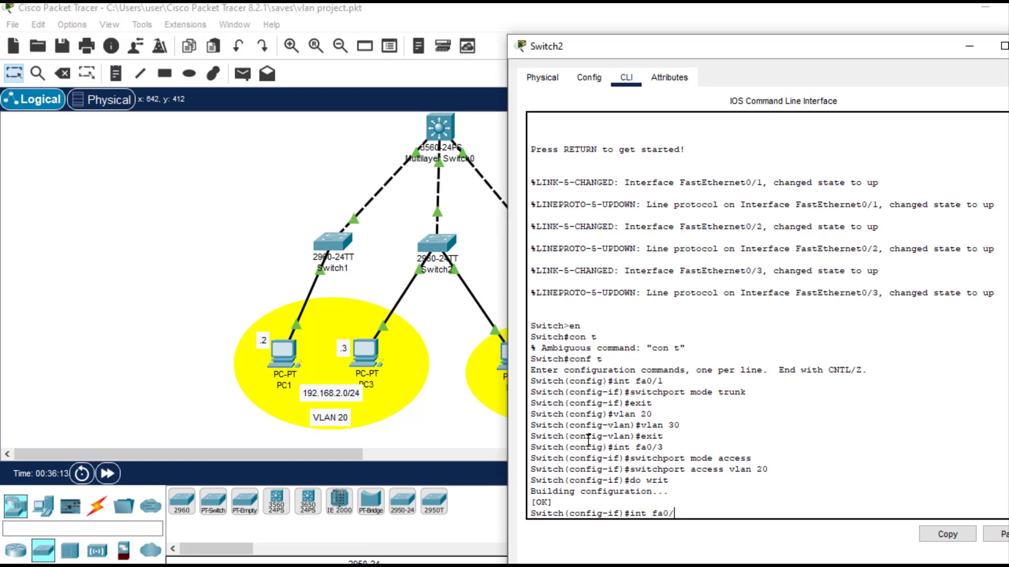
{"action": "type", "text": "2"}
{"action": "key", "text": "Return"}
{"action": "type", "text": "switchprort mode access"}
{"action": "key", "text": "Return"}
- Assign Switch2's interface fa0/2 to VLAN 30 with switchport access vlan 30 and close Switch2's window
{"action": "type", "text": "switchport mo"}
{"action": "key", "text": "BackSpace"}
{"action": "key", "text": "BackSpace"}
{"action": "type", "text": "access vlan 30"}
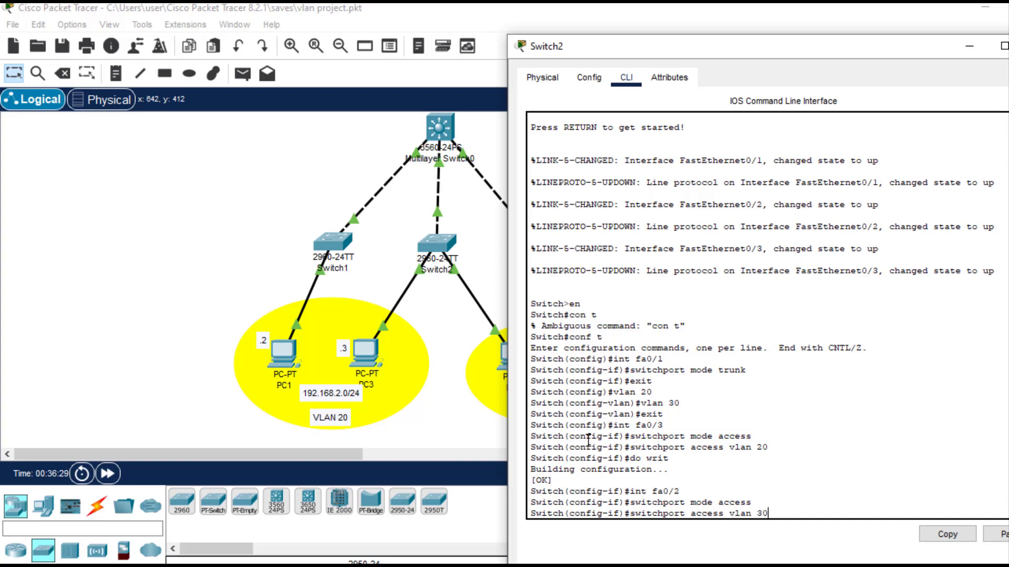
{"action": "key", "text": "Return"}
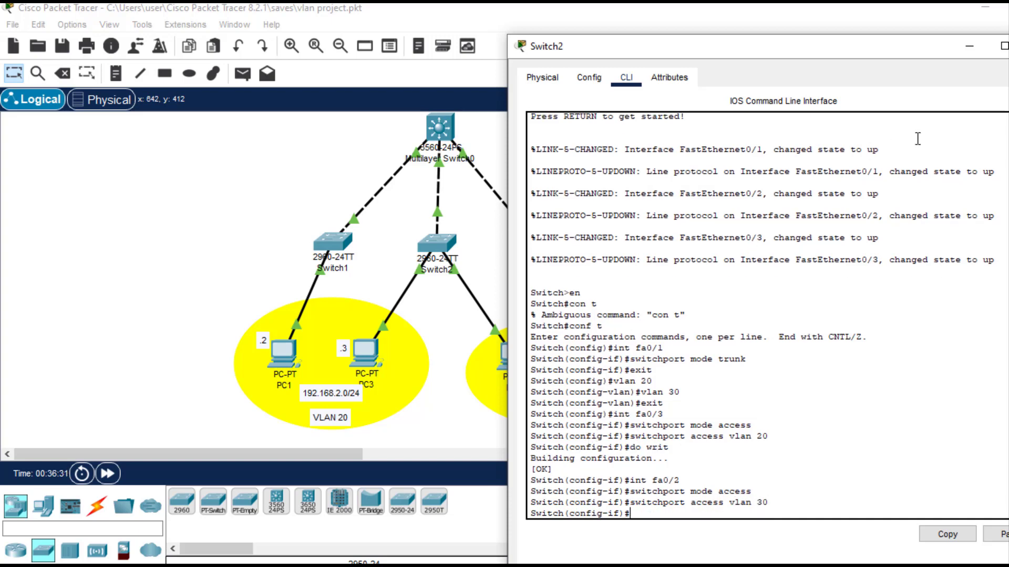
{"action": "left_click", "coordinate": [1006, 47]}
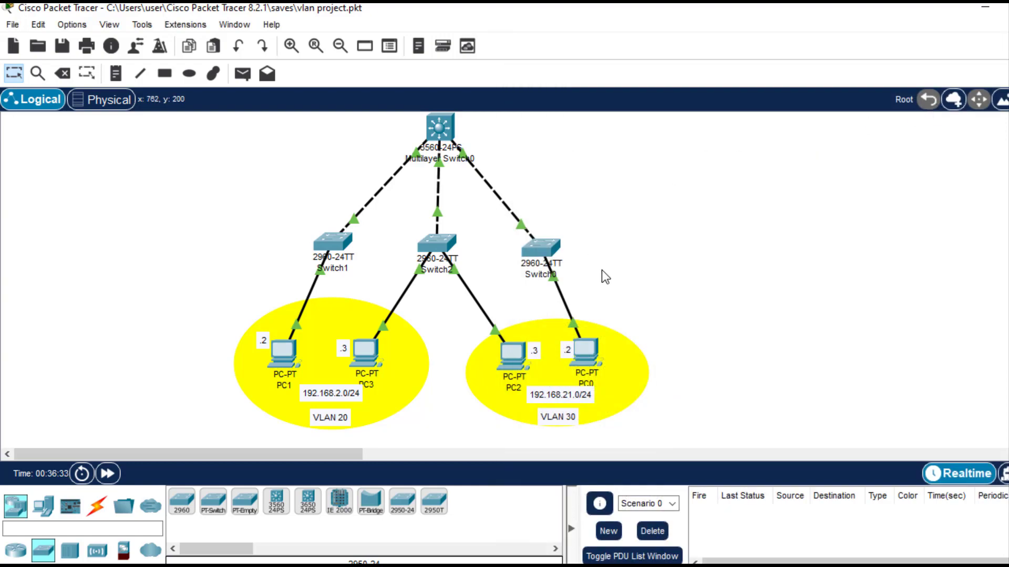
- Open Switch0's command line and enter global configuration mode with en and conf t
{"action": "left_click", "coordinate": [549, 248]}
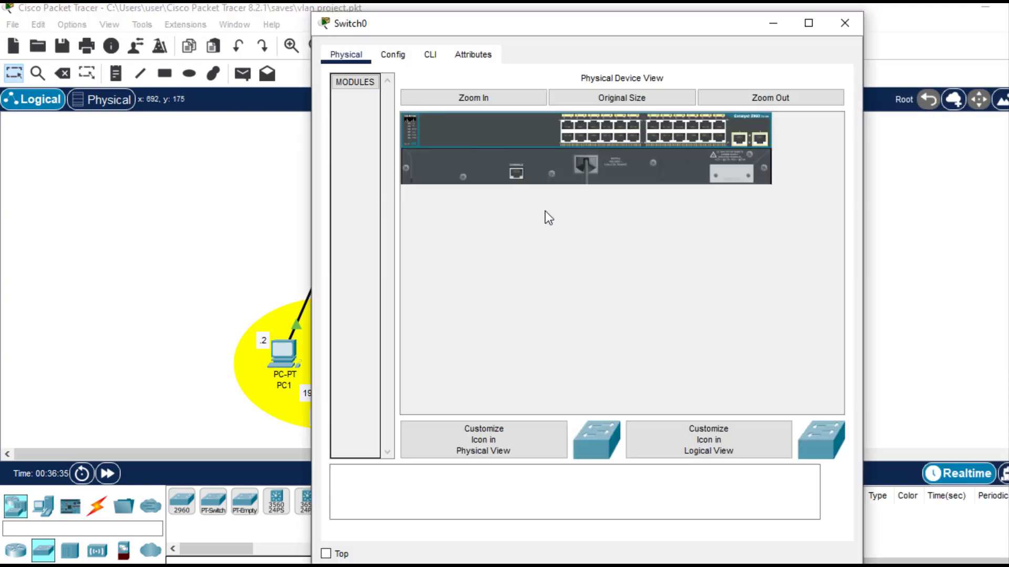
{"action": "left_click", "coordinate": [429, 55]}
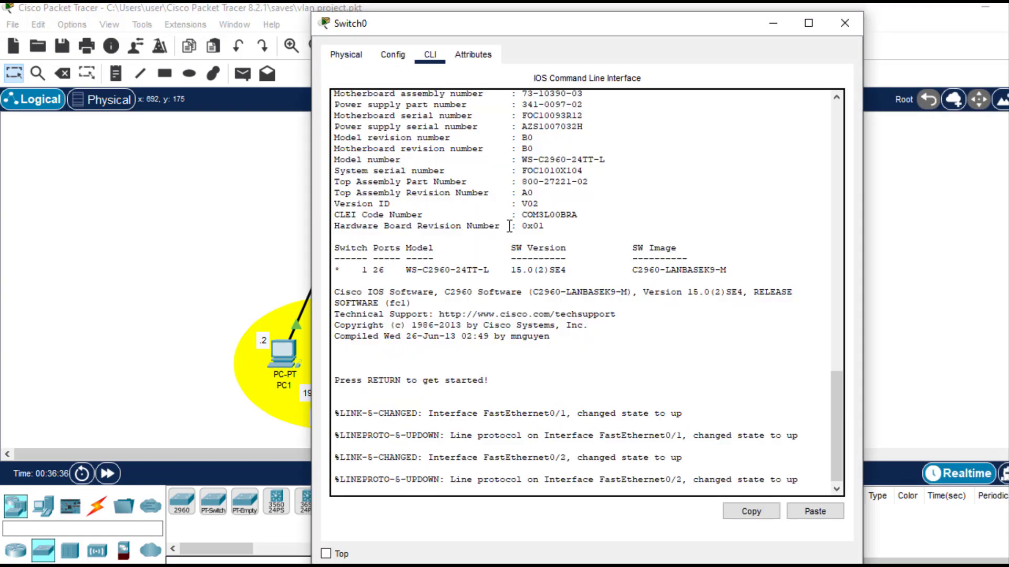
{"action": "key", "text": "Return"}
{"action": "type", "text": "en"}
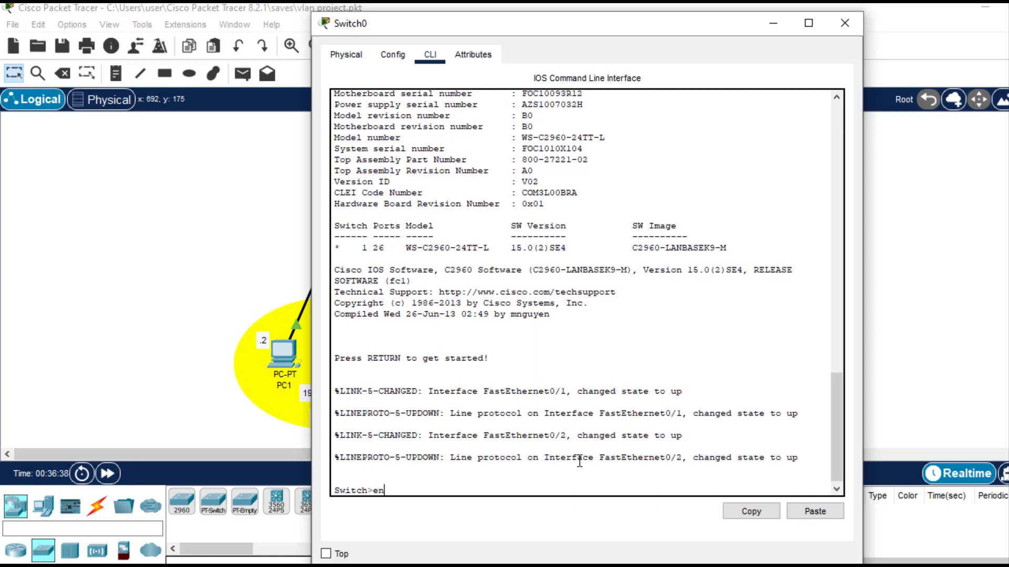
{"action": "key", "text": "Return"}
{"action": "type", "text": "conf t"}
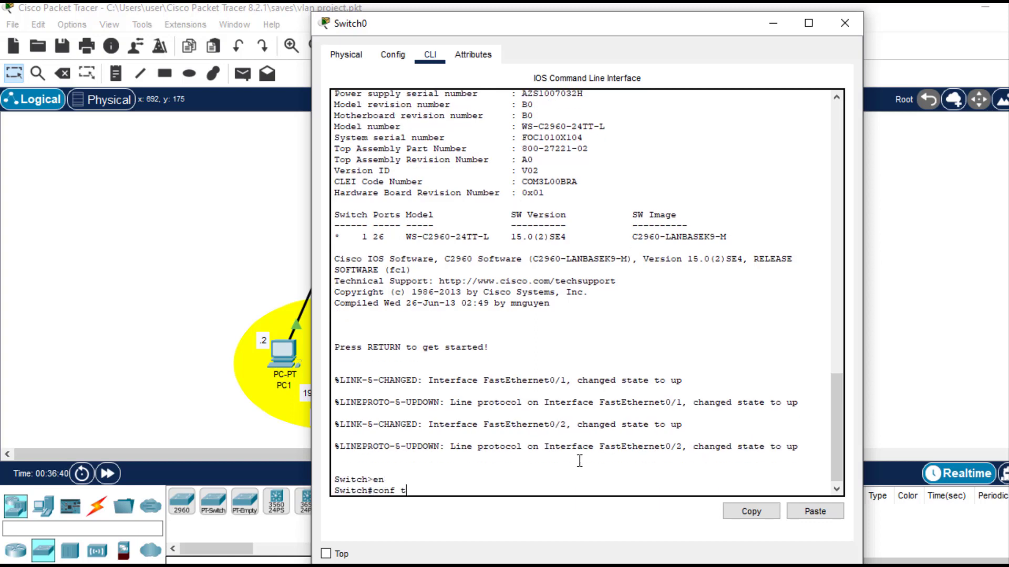
{"action": "key", "text": "Return"}
- Check Switch0's uplink to the multilayer switch in the topology and set interface fa0/1 to trunk mode with switchport mode trun
{"action": "left_click_drag", "start_coordinate": [482, 32], "coordinate": [216, 94]}
{"action": "left_click", "coordinate": [704, 260]}
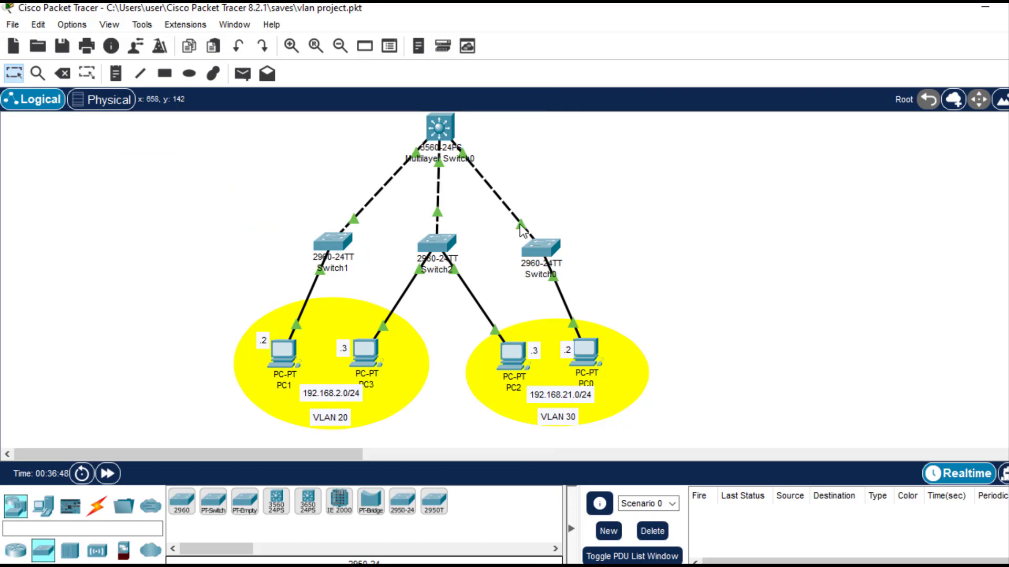
{"action": "left_click", "coordinate": [496, 564]}
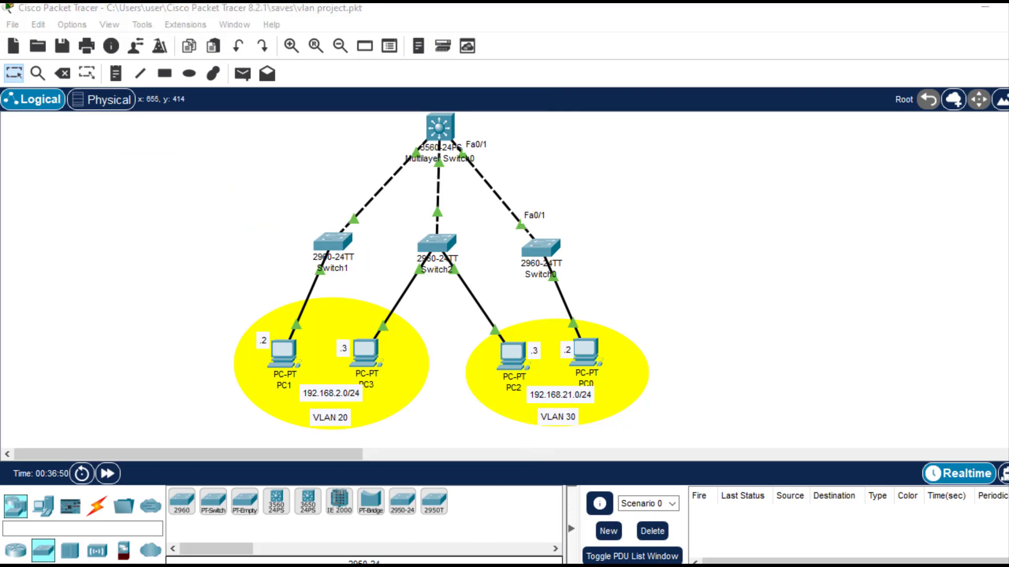
{"action": "left_click", "coordinate": [540, 434]}
{"action": "type", "text": "int fa"}
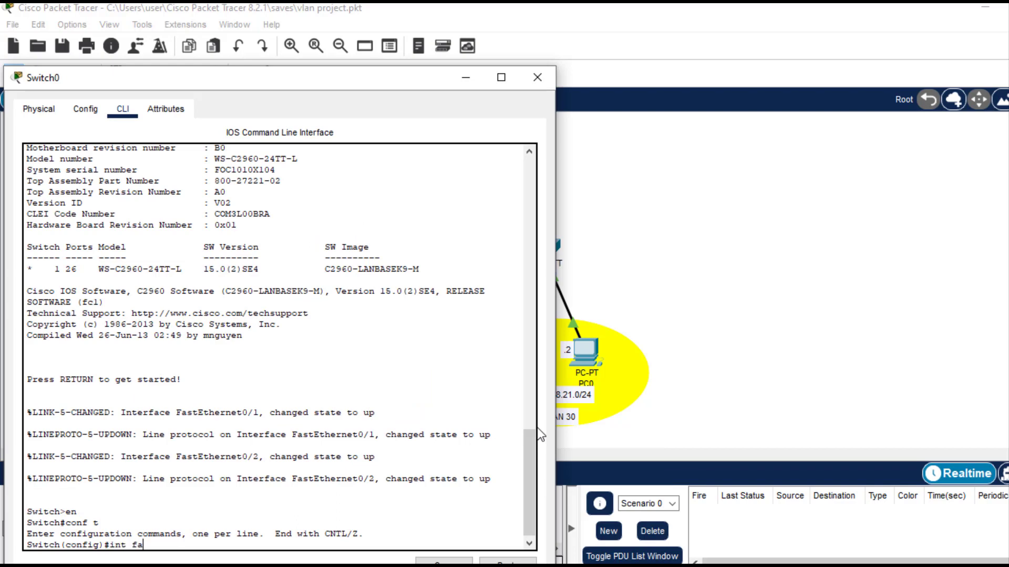
{"action": "type", "text": "0/1"}
{"action": "key", "text": "Return"}
{"action": "type", "text": "switchpo"}
{"action": "key", "text": "BackSpace"}
{"action": "key", "text": "BackSpace"}
{"action": "key", "text": "BackSpace"}
{"action": "key", "text": "BackSpace"}
{"action": "type", "text": "chport mode"}
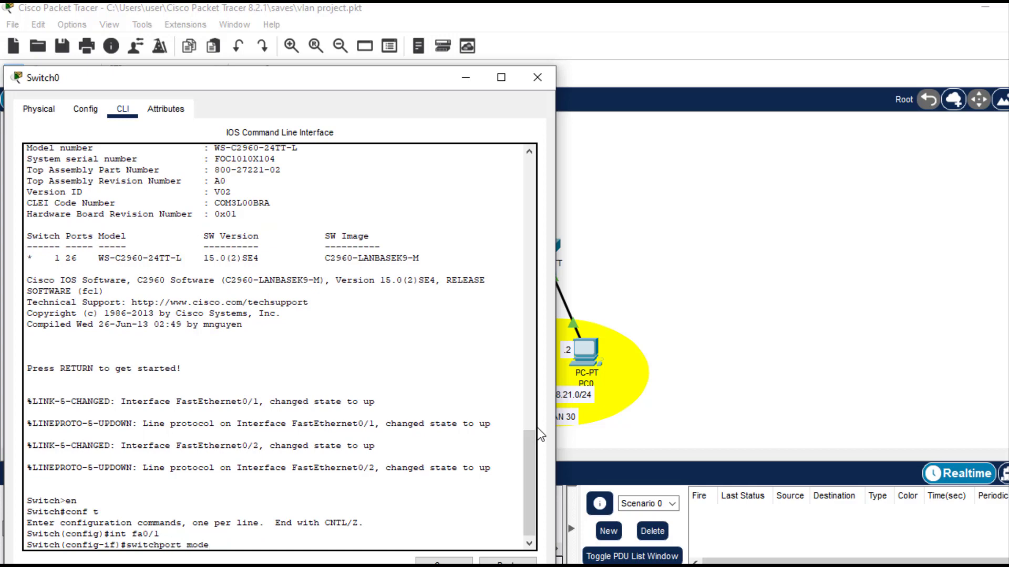
{"action": "type", "text": " trun"}
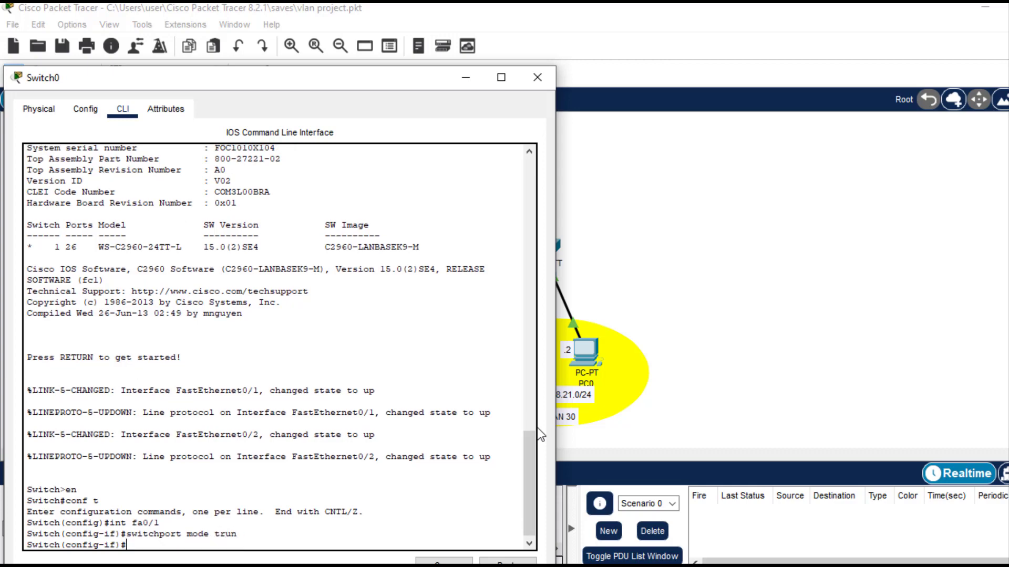
{"action": "key", "text": "Return"}
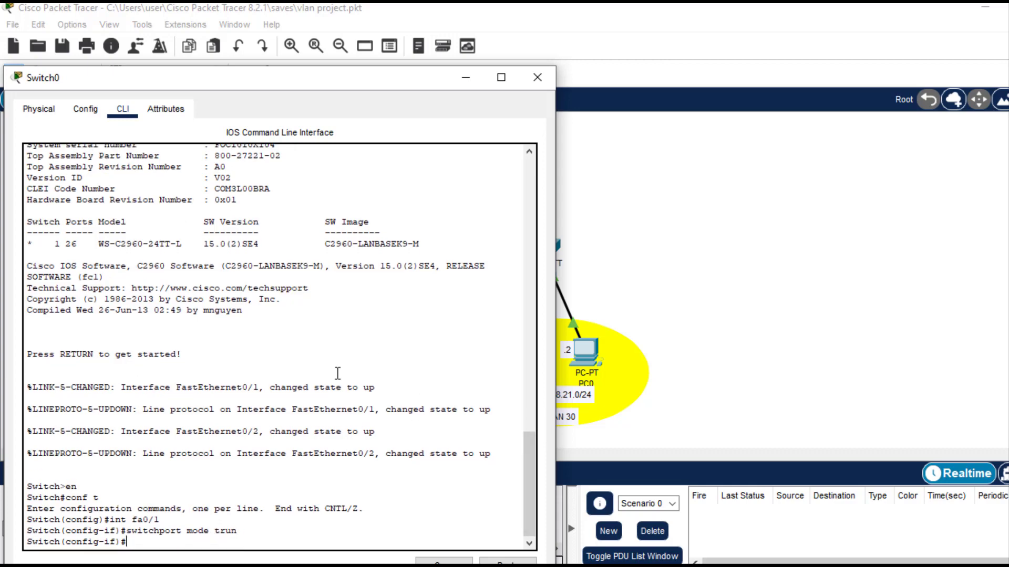
- Create VLAN 20 and VLAN 30 on Switch0
{"action": "type", "text": "vlan 20"}
{"action": "key", "text": "Return"}
{"action": "type", "text": "vlan"}
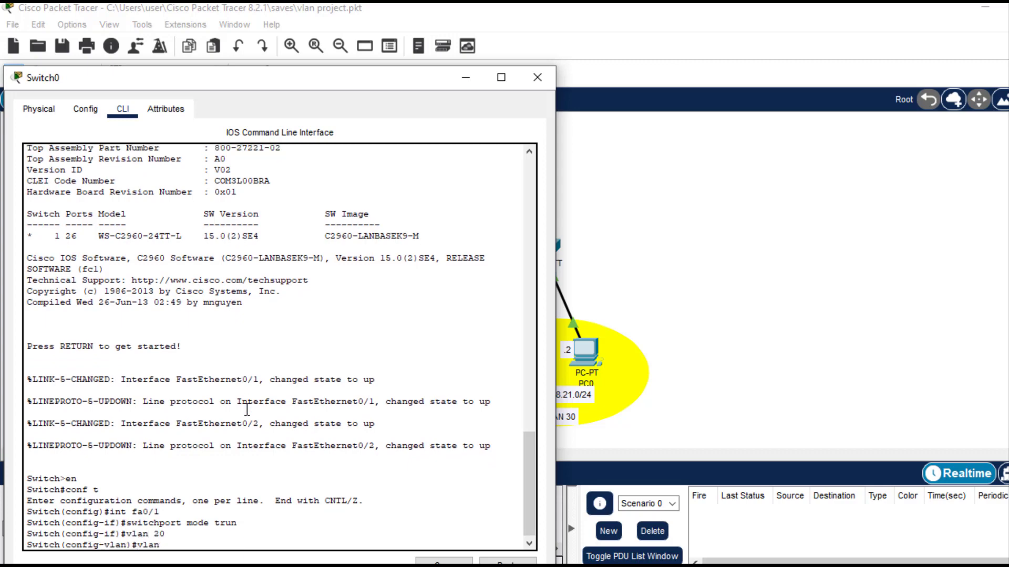
{"action": "type", "text": " 30"}
{"action": "key", "text": "Return"}
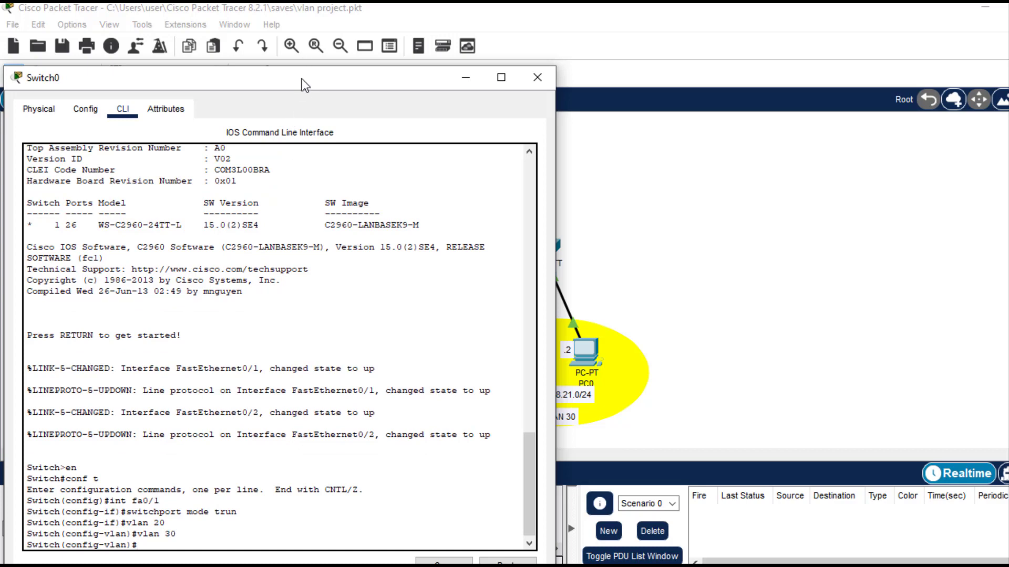
- Check Switch0's link to PC0 in the topology and set interface fa0/2 to switchport mode access
{"action": "left_click_drag", "start_coordinate": [302, 77], "coordinate": [270, 80]}
{"action": "left_click", "coordinate": [698, 272]}
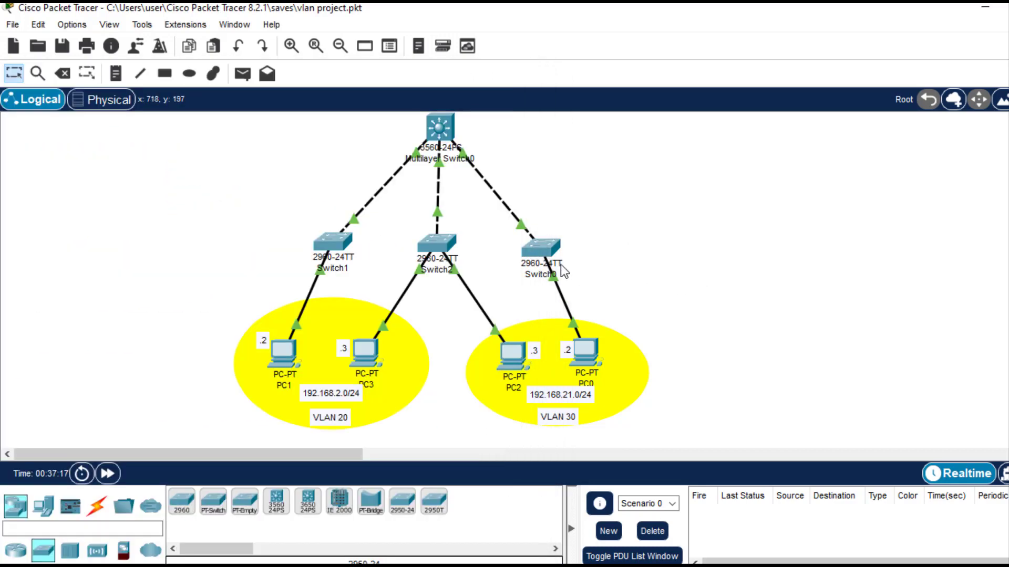
{"action": "mouse_move", "coordinate": [554, 282]}
{"action": "mouse_move", "coordinate": [517, 565]}
{"action": "left_click", "coordinate": [583, 551]}
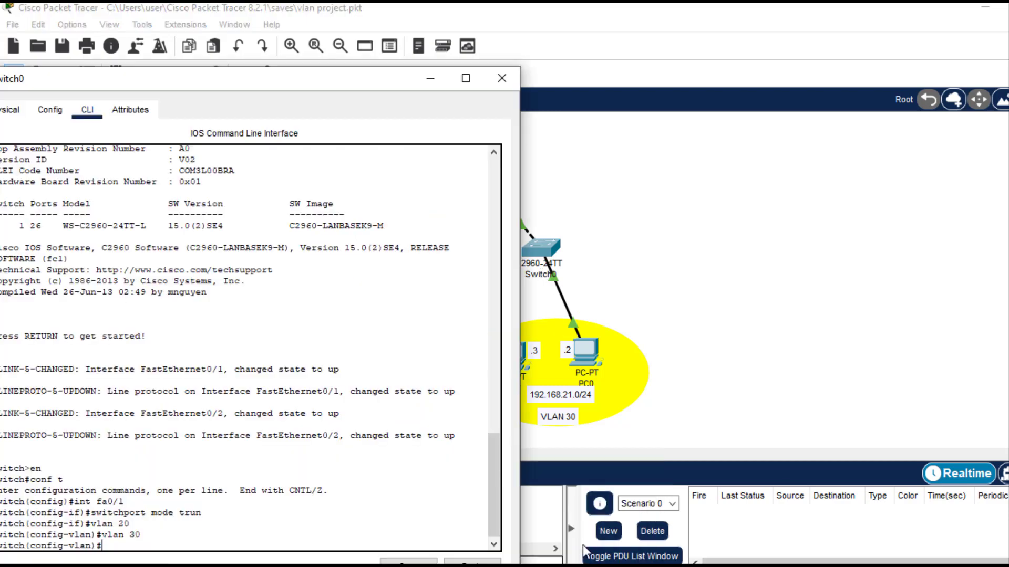
{"action": "left_click", "coordinate": [174, 496]}
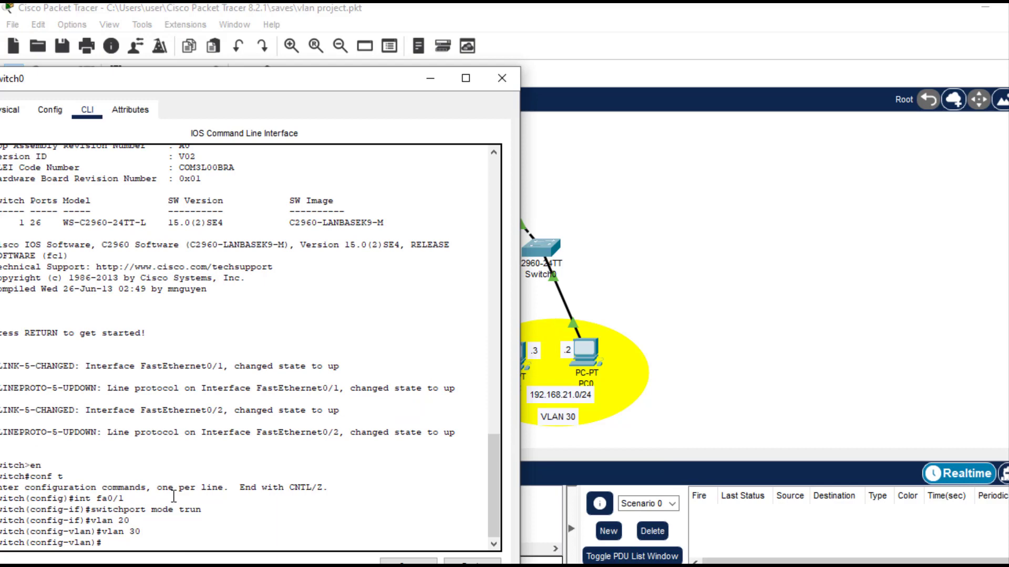
{"action": "type", "text": "int fa0/2"}
{"action": "key", "text": "Return"}
{"action": "type", "text": "swit"}
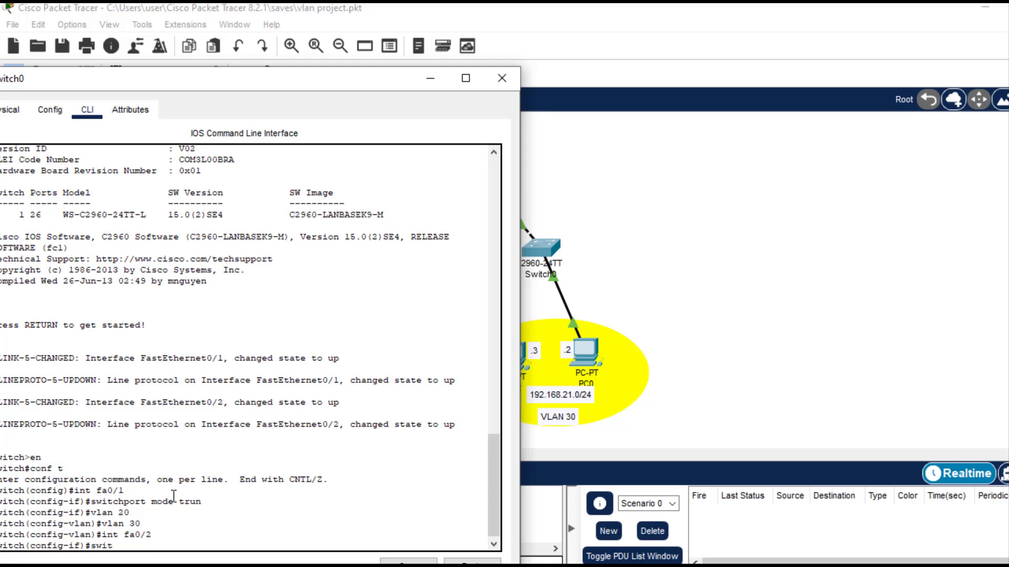
{"action": "type", "text": "phport mode access"}
{"action": "key", "text": "Return"}
- Assign Switch0's interface fa0/2 to VLAN 30, save the configuration with do write and close Switch0's window
{"action": "type", "text": "swit"}
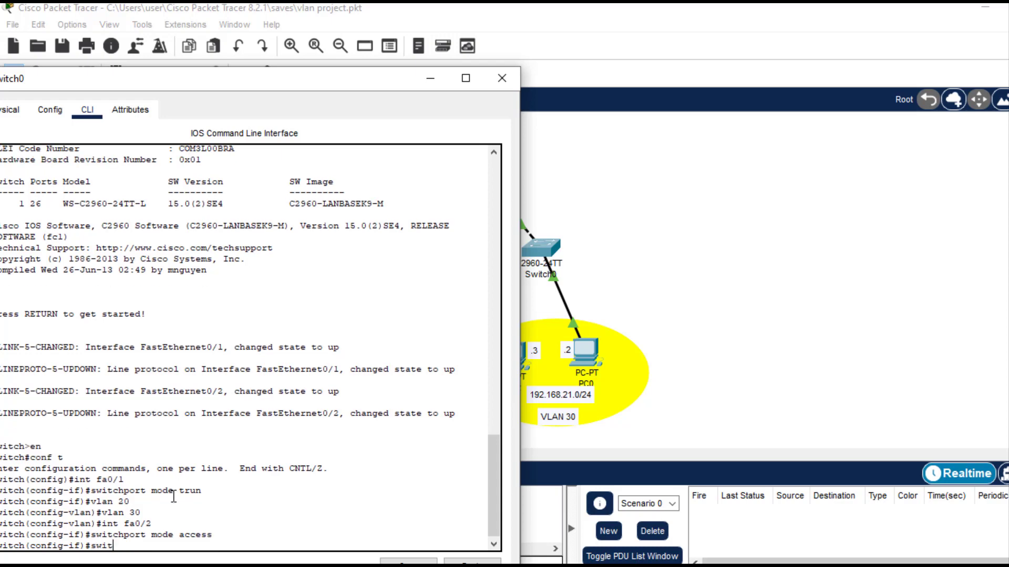
{"action": "type", "text": "chport m"}
{"action": "key", "text": "BackSpace"}
{"action": "type", "text": "access vlan 30"}
{"action": "key", "text": "Return"}
{"action": "type", "text": "do"}
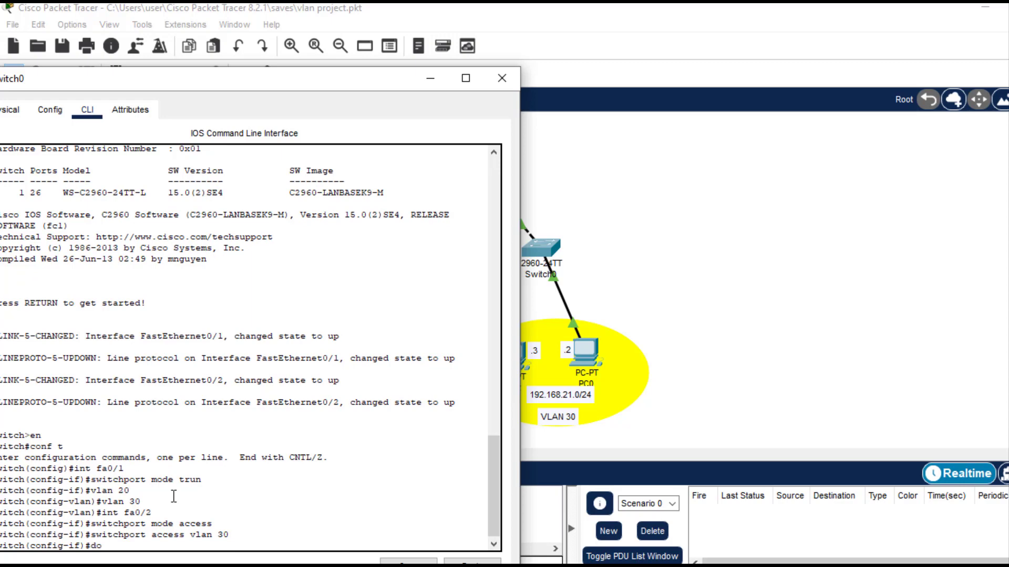
{"action": "type", "text": " write"}
{"action": "key", "text": "Return"}
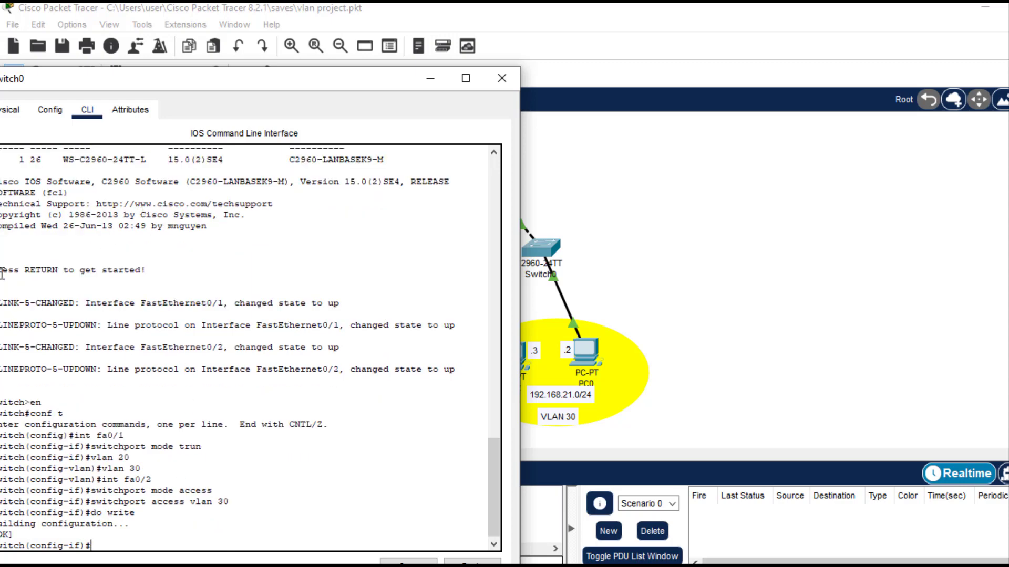
{"action": "left_click", "coordinate": [501, 78]}
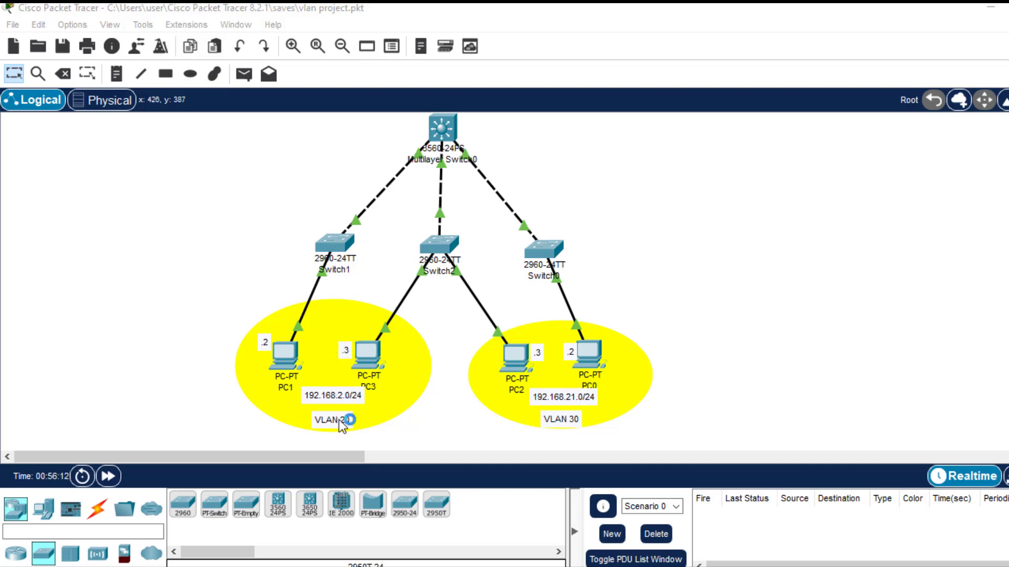
- Set PC1's IPv4 default gateway to 192.168.2.1 and copy the address
{"action": "left_click", "coordinate": [286, 357]}
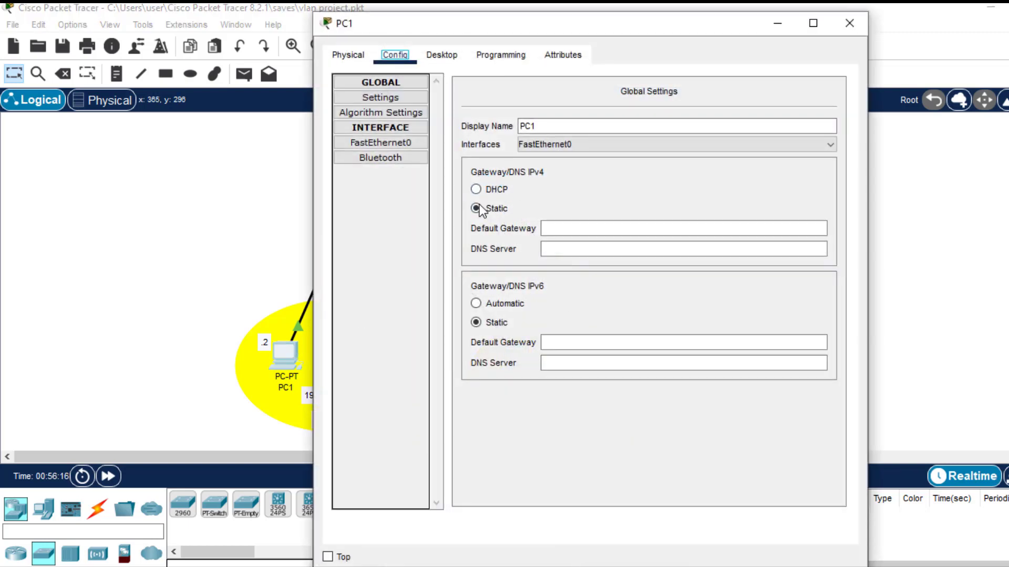
{"action": "left_click", "coordinate": [570, 230]}
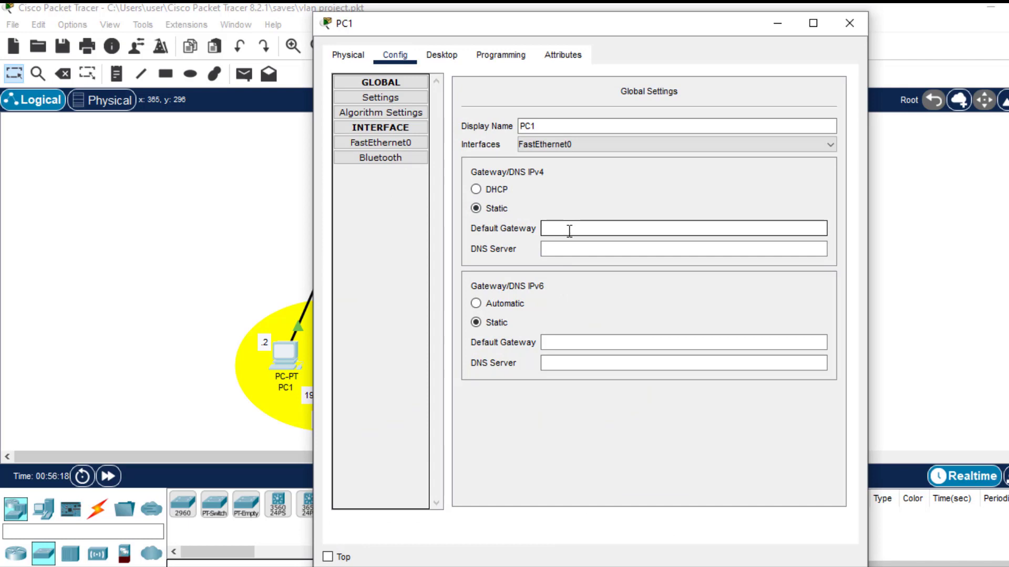
{"action": "left_click_drag", "start_coordinate": [607, 28], "coordinate": [663, 29]}
{"action": "type", "text": "192.18"}
{"action": "key", "text": "BackSpace"}
{"action": "type", "text": "68.2.1"}
{"action": "key", "text": "ctrl+a"}
{"action": "right_click", "coordinate": [631, 229]}
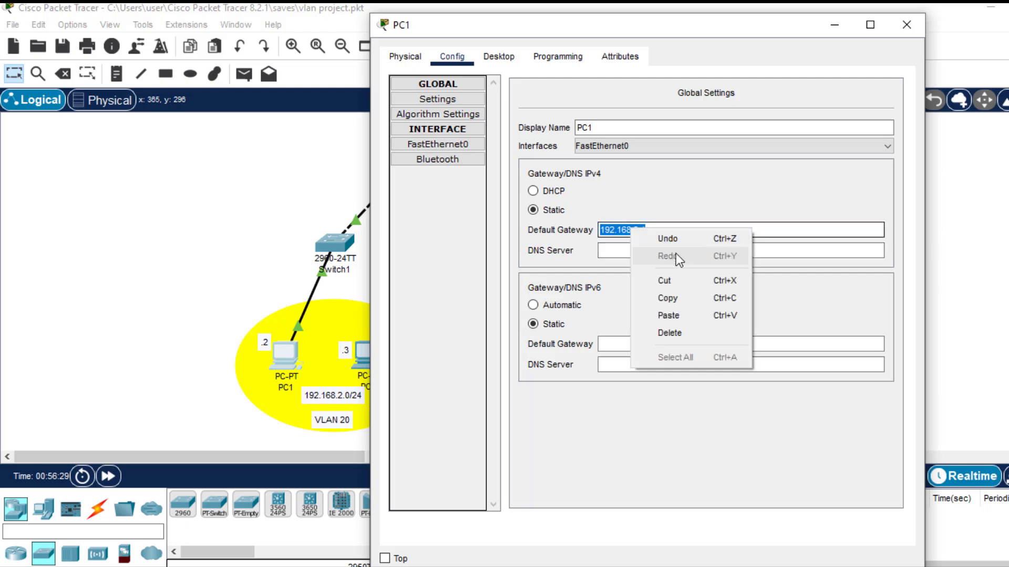
{"action": "left_click", "coordinate": [673, 296]}
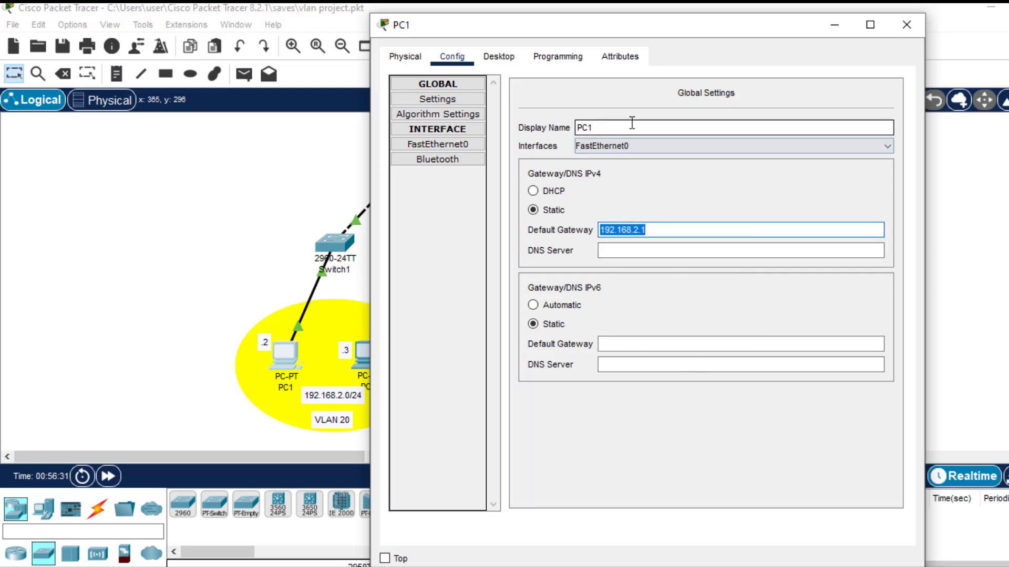
- Give PC1's FastEthernet0 the static IPv4 address 192.168.2.2 with subnet mask 255.255.255.0 and close PC1's window
{"action": "left_click", "coordinate": [437, 144]}
{"action": "left_click", "coordinate": [721, 222]}
{"action": "left_click", "coordinate": [721, 222]}
{"action": "key", "text": "ctrl+v"}
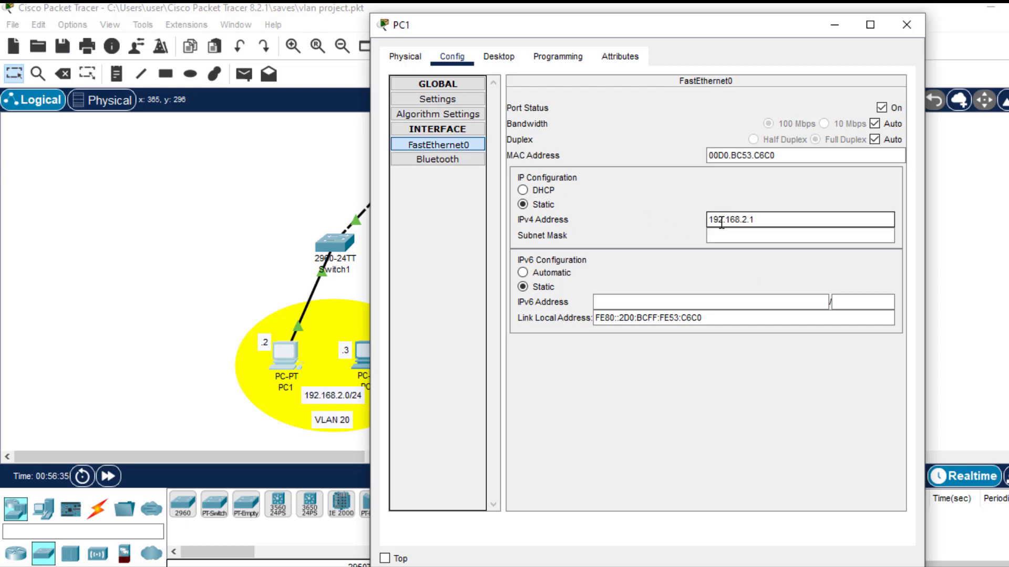
{"action": "type", "text": "2"}
{"action": "key", "text": "Tab"}
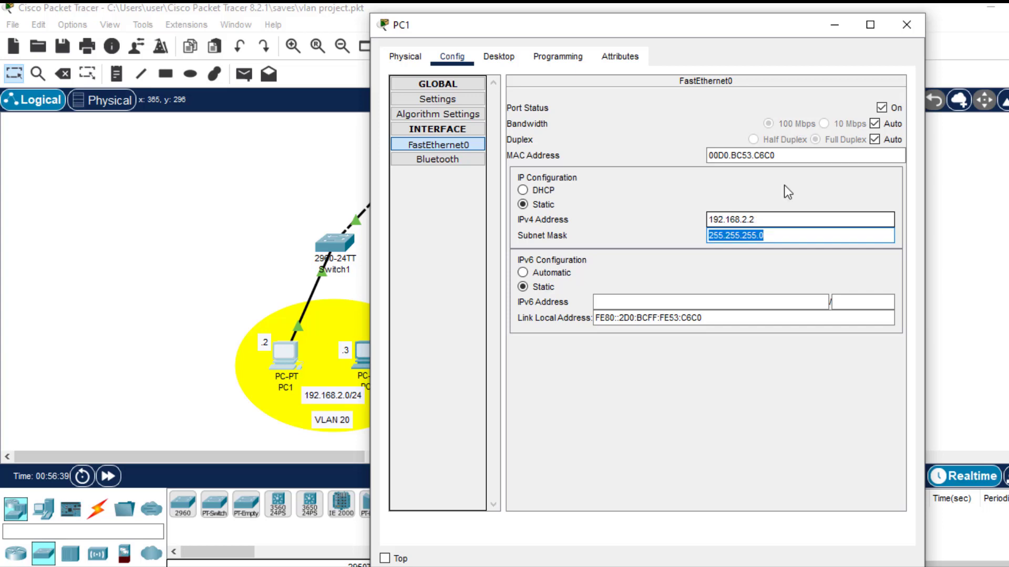
{"action": "left_click", "coordinate": [900, 26]}
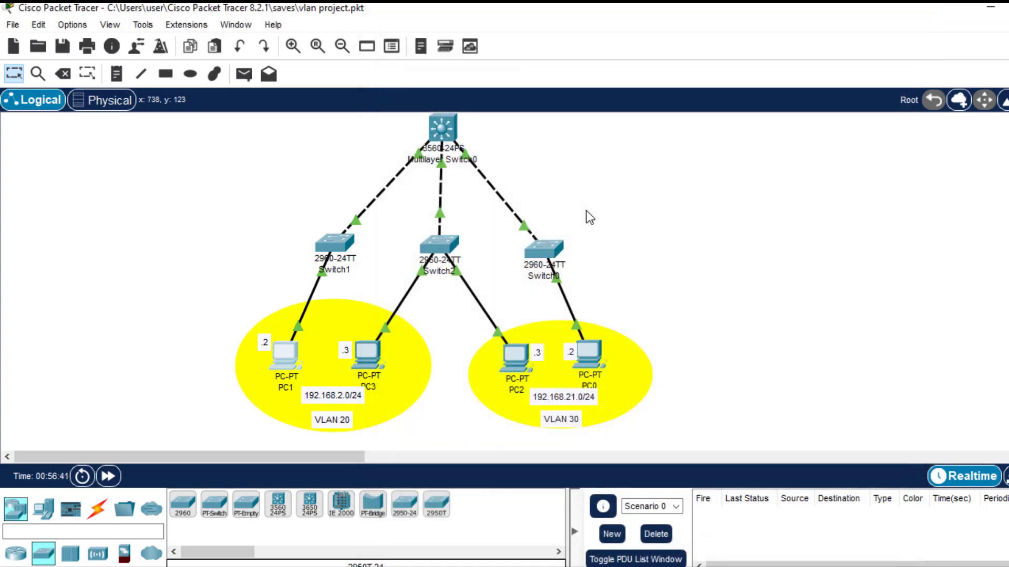
- Set PC3's IPv4 default gateway to 192.168.2.1
{"action": "left_click", "coordinate": [368, 349]}
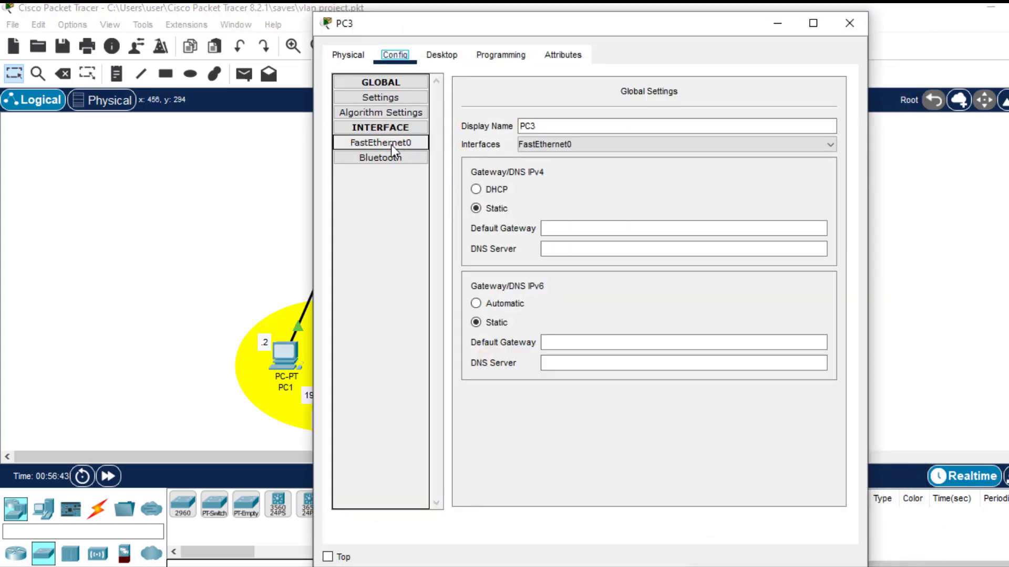
{"action": "left_click", "coordinate": [569, 228]}
{"action": "type", "text": "192.168.2.1"}
- Give PC3's FastEthernet0 the static IPv4 address 192.168.2.3 with subnet mask 255.255.255.0 and close PC3's window
{"action": "left_click", "coordinate": [398, 143]}
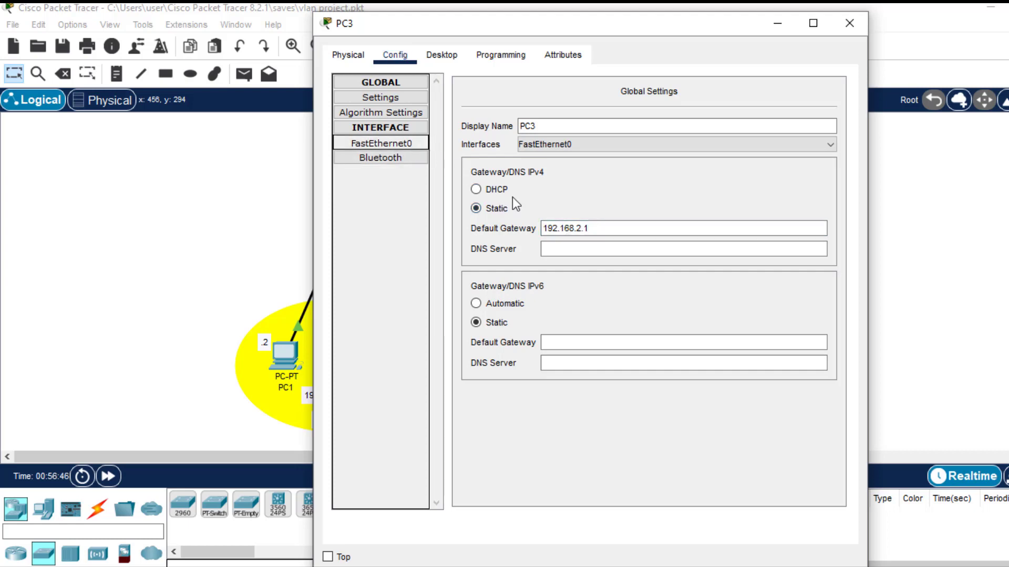
{"action": "left_click", "coordinate": [672, 219]}
{"action": "type", "text": "192.168.2."}
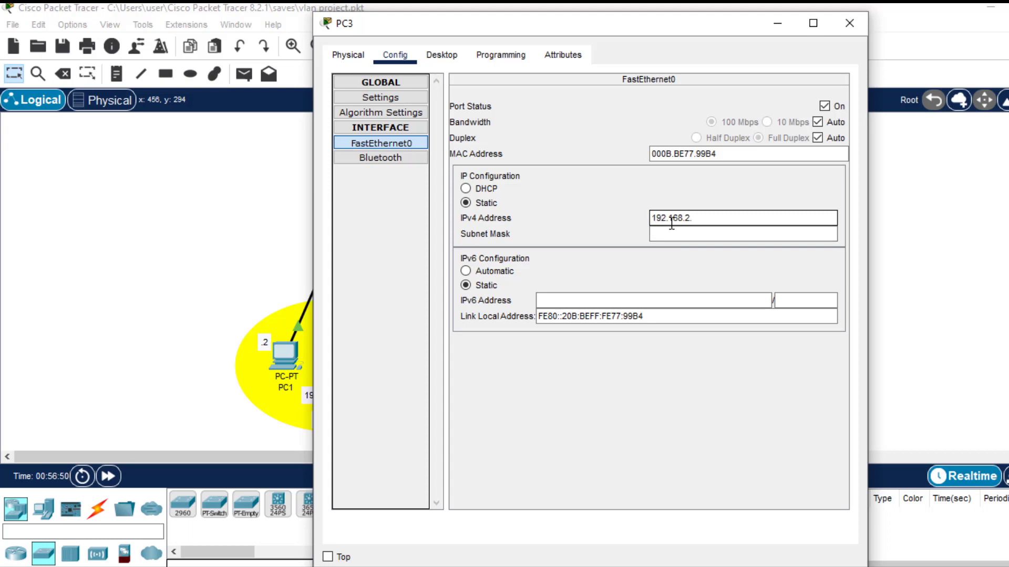
{"action": "type", "text": "3"}
{"action": "key", "text": "Tab"}
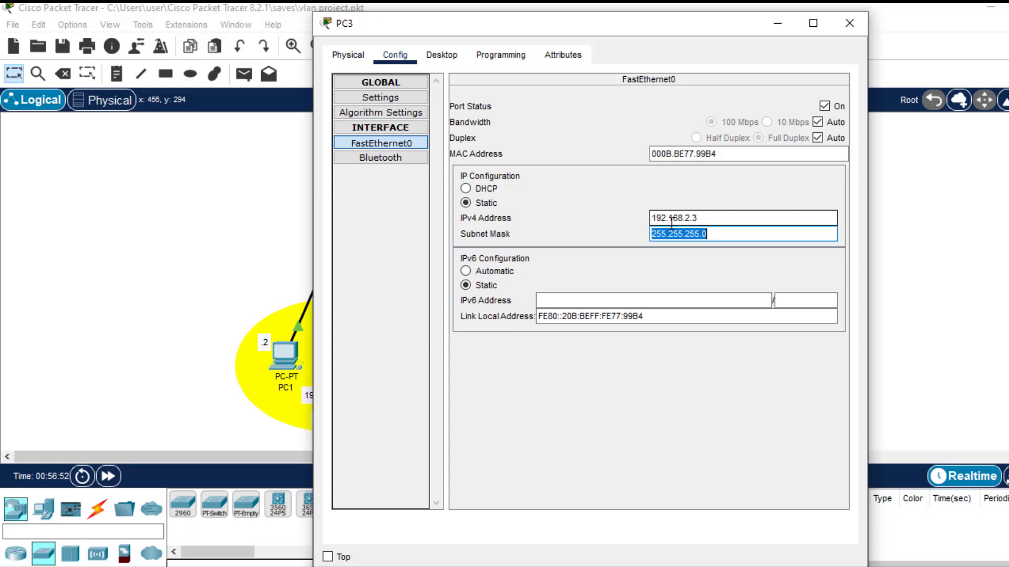
{"action": "left_click", "coordinate": [848, 28]}
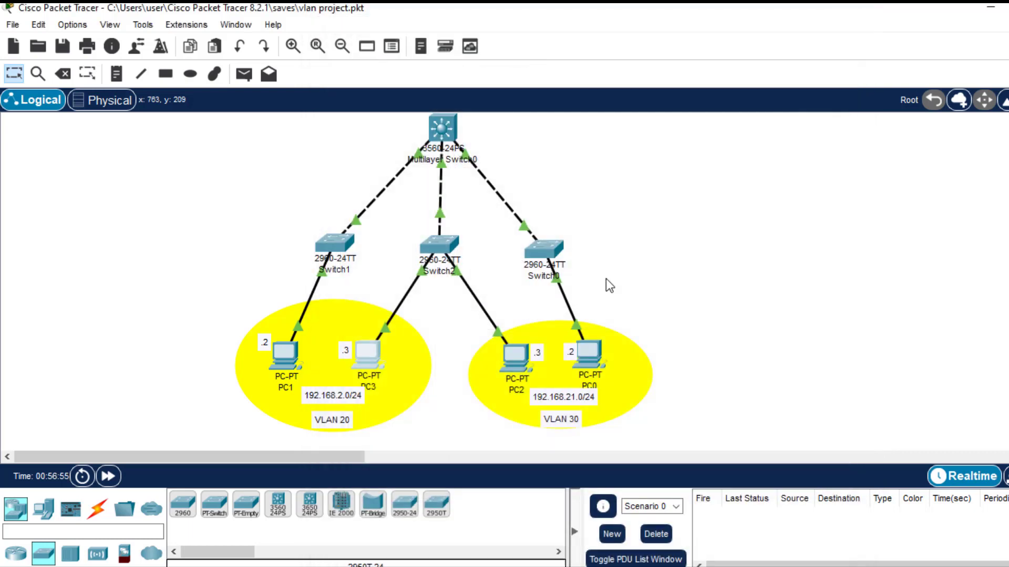
- Set PC2's IPv4 default gateway to 192.168.1.1 and copy the address
{"action": "left_click", "coordinate": [512, 362]}
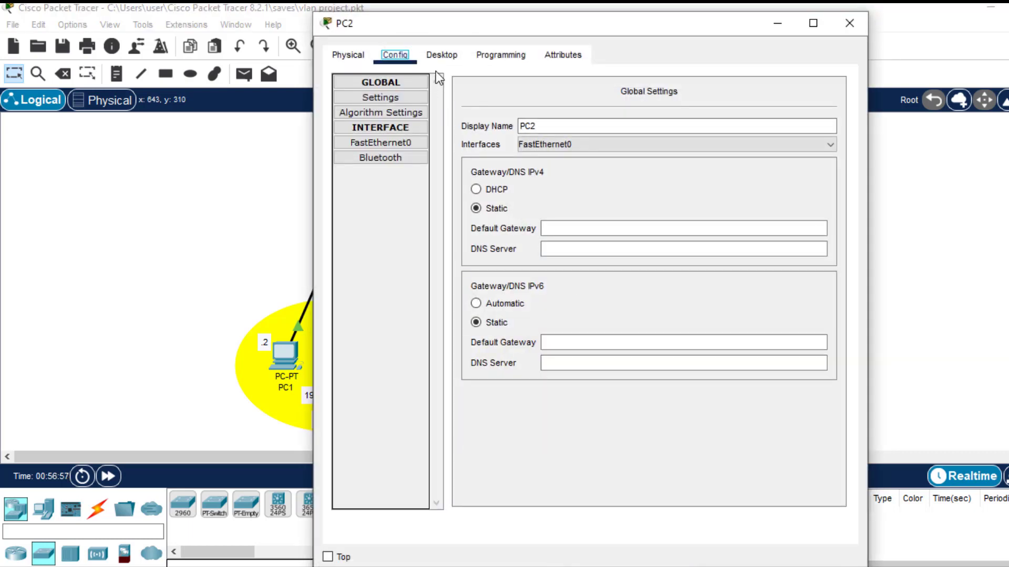
{"action": "left_click", "coordinate": [550, 231]}
{"action": "left_click", "coordinate": [550, 231]}
{"action": "type", "text": "192"}
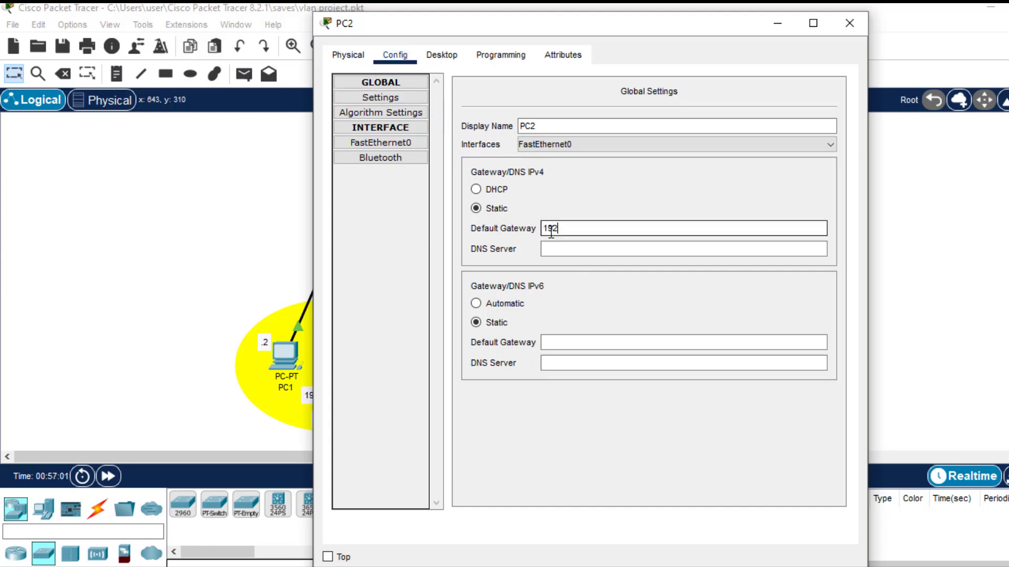
{"action": "type", "text": ".168.1.1"}
{"action": "double_click", "coordinate": [551, 233]}
{"action": "right_click", "coordinate": [569, 229]}
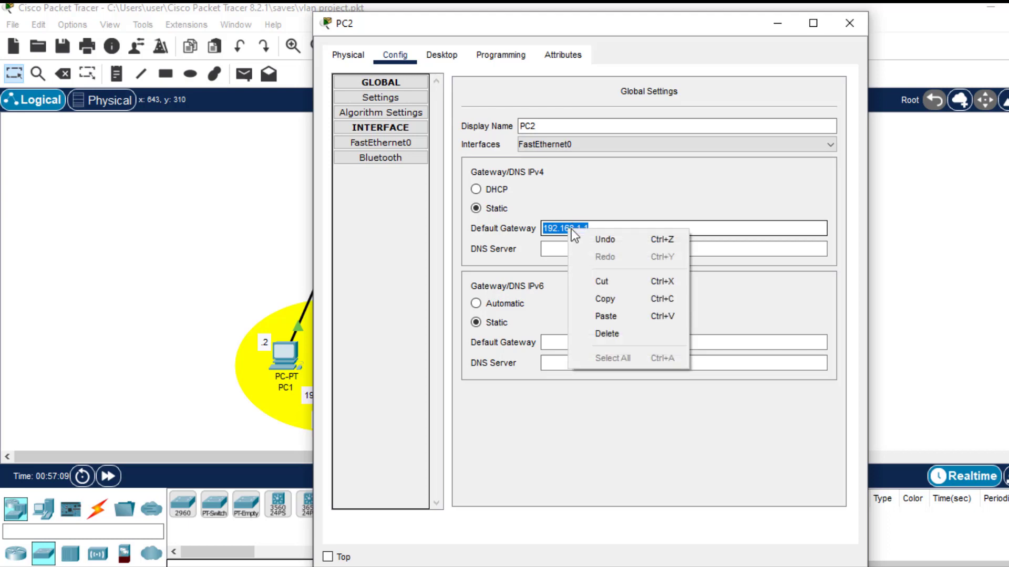
{"action": "left_click", "coordinate": [623, 301]}
- Give PC2's FastEthernet0 the static IPv4 address 192.168.1.3 with subnet mask 255.255.255.0 and close PC2's window
{"action": "left_click", "coordinate": [404, 147]}
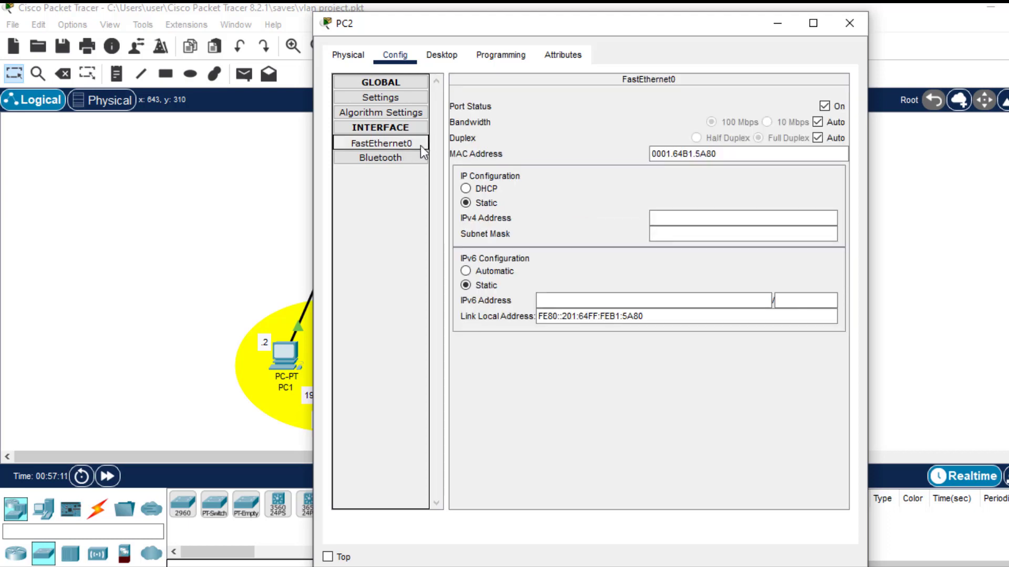
{"action": "left_click", "coordinate": [657, 216]}
{"action": "type", "text": "192.168.1.1"}
{"action": "key", "text": "BackSpace"}
{"action": "type", "text": "2"}
{"action": "left_click_drag", "start_coordinate": [593, 30], "coordinate": [329, 43]}
{"action": "key", "text": "BackSpace"}
{"action": "type", "text": "3"}
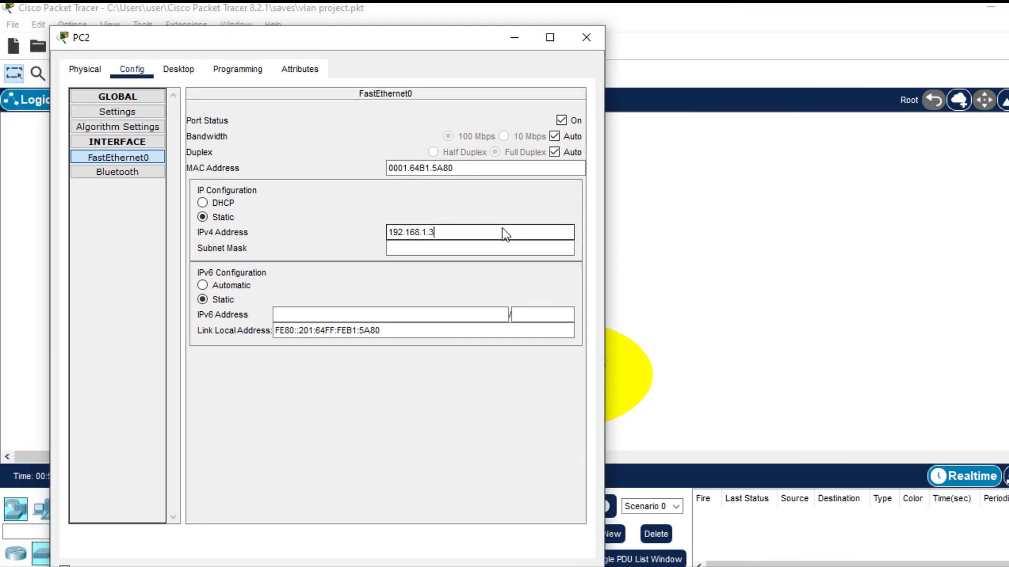
{"action": "key", "text": "Tab"}
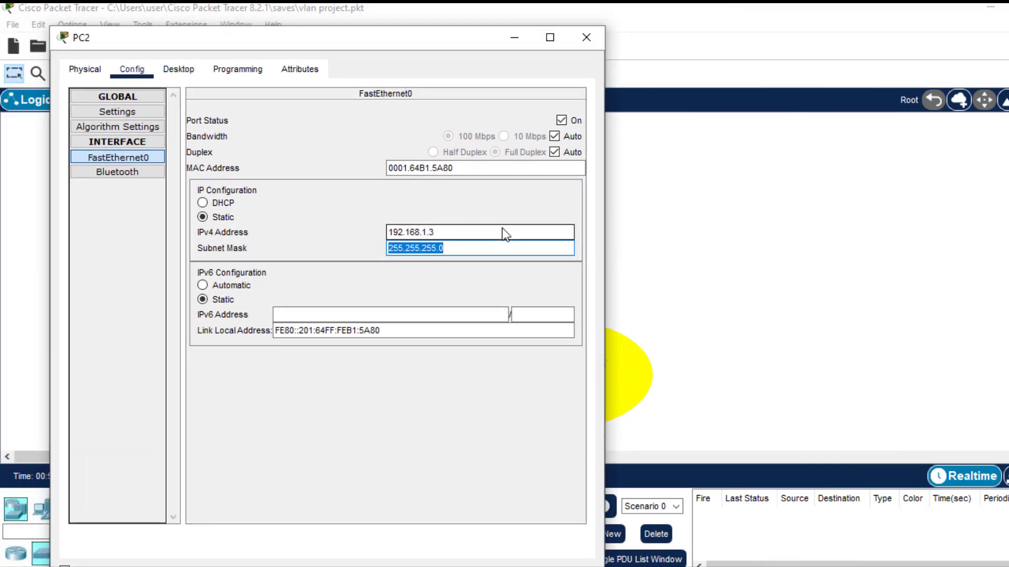
{"action": "left_click", "coordinate": [586, 37]}
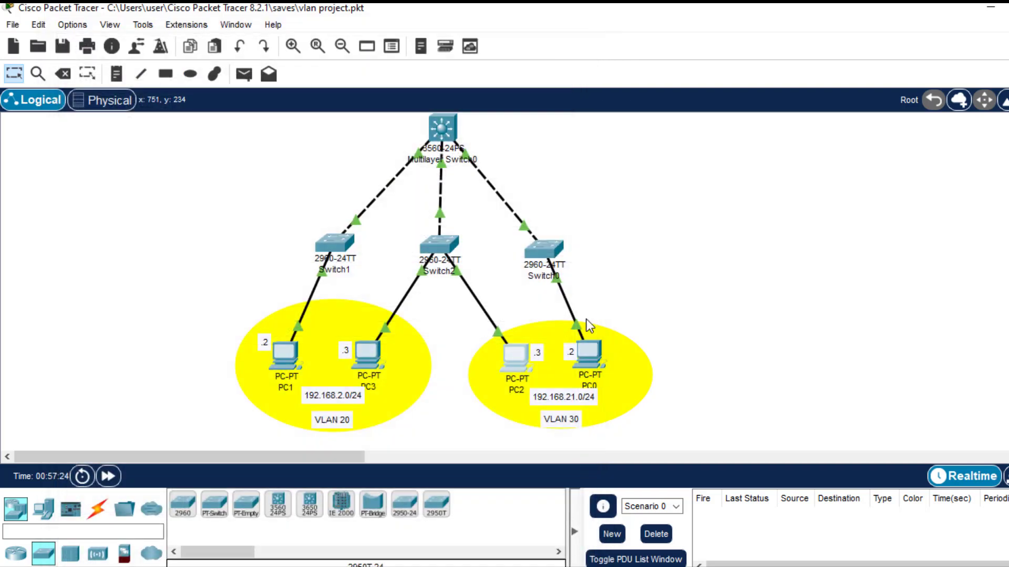
- Set PC0's IPv4 default gateway to 192.168.1.1
{"action": "left_click", "coordinate": [580, 355]}
{"action": "left_click", "coordinate": [590, 230]}
{"action": "type", "text": "192.168.1.1"}
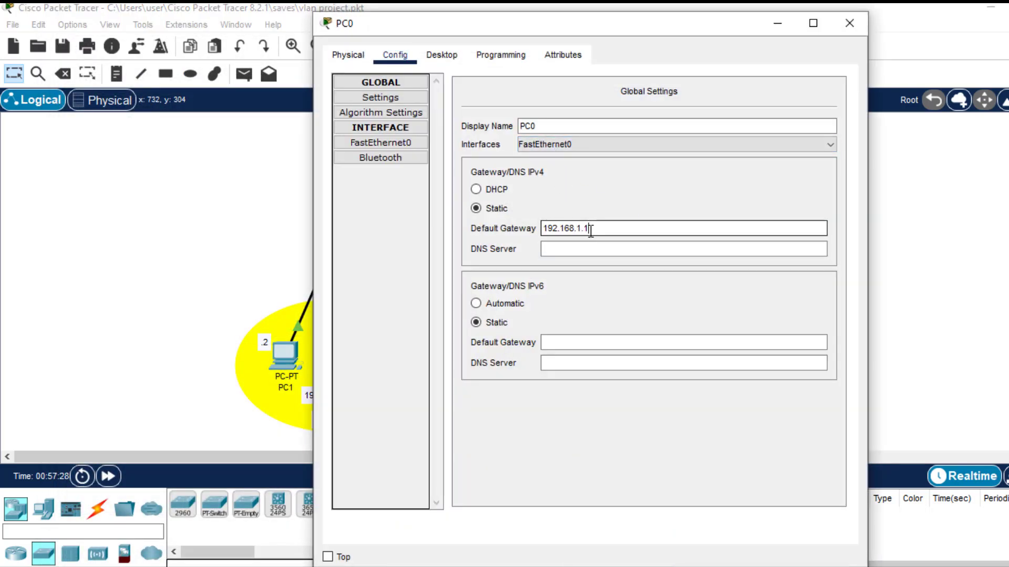
- Give PC0's FastEthernet0 the static IPv4 address 192.168.1.2 with subnet mask 255.255.255.0 and close PC0's window
{"action": "left_click", "coordinate": [403, 142]}
{"action": "left_click", "coordinate": [661, 216]}
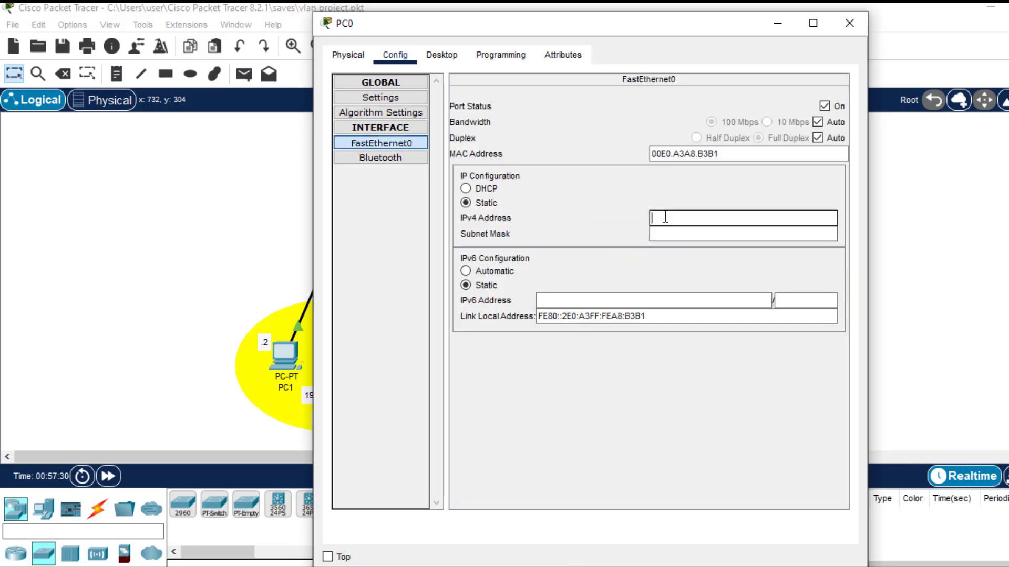
{"action": "type", "text": "192.168.1.1"}
{"action": "key", "text": "BackSpace"}
{"action": "type", "text": "2"}
{"action": "key", "text": "Tab"}
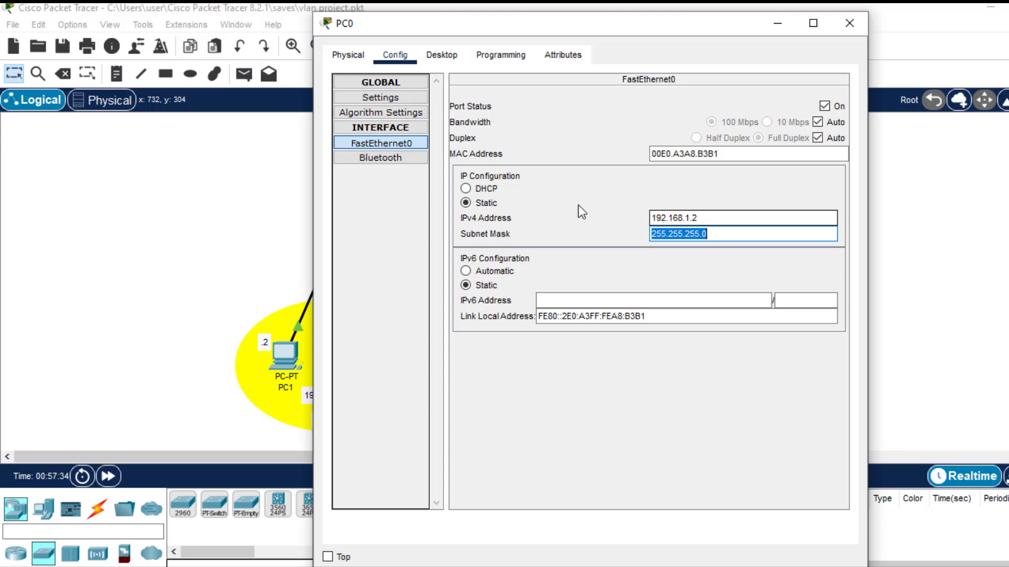
{"action": "left_click", "coordinate": [850, 22]}
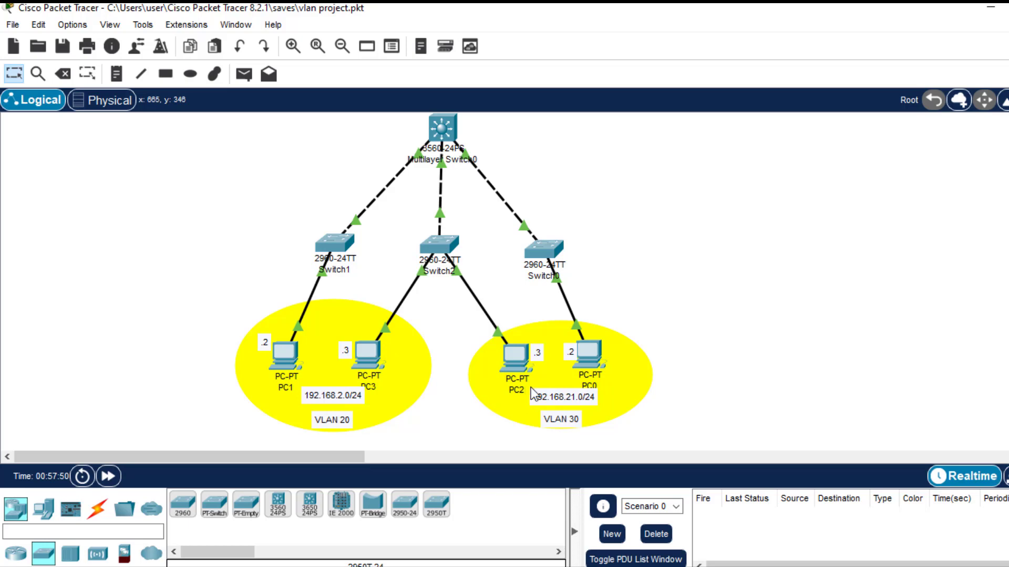
- Ping PC2 at 192.168.1.3 from PC1's command prompt to test routing between VLAN 20 and VLAN 30
{"action": "left_click", "coordinate": [276, 349]}
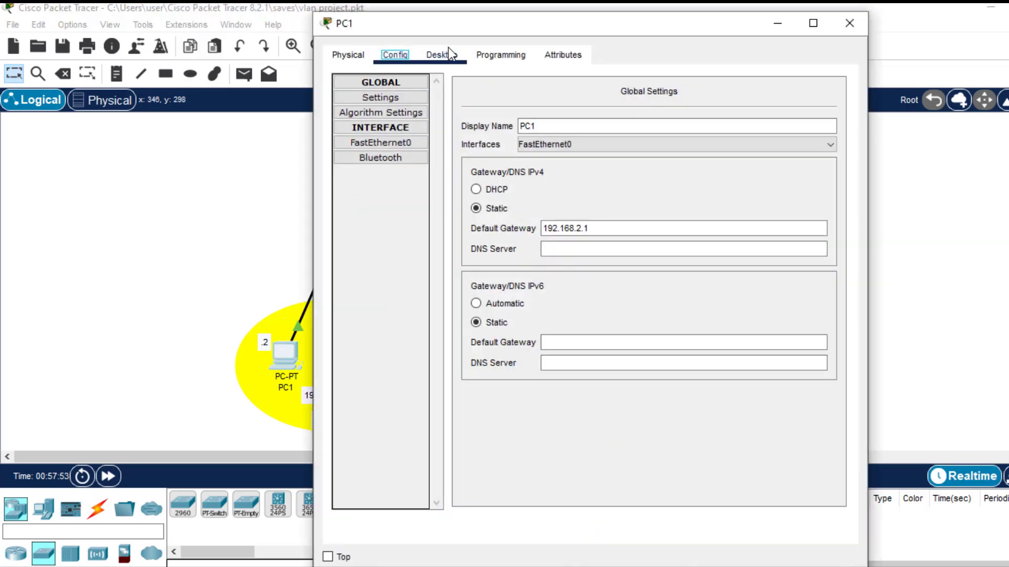
{"action": "left_click", "coordinate": [448, 51]}
{"action": "left_click", "coordinate": [683, 118]}
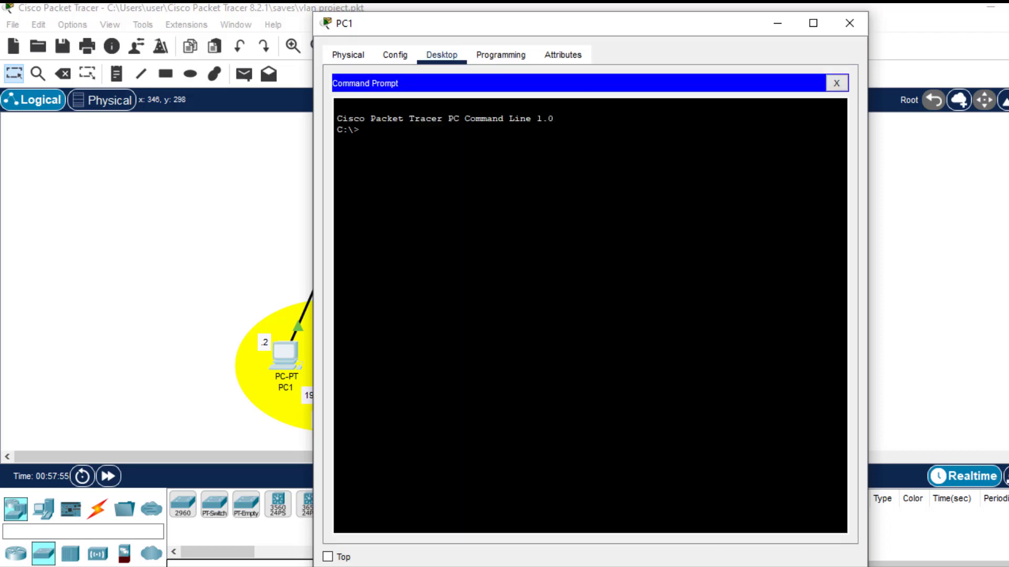
{"action": "type", "text": "ping 192.168.1.3"}
{"action": "key", "text": "Return"}
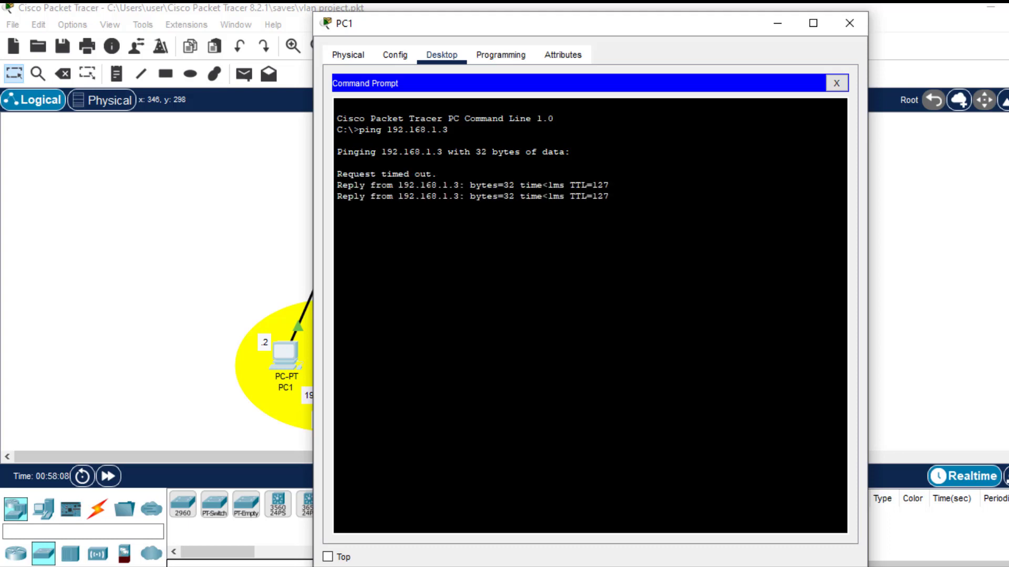
- Ping PC0 at 192.168.1.2 from PC1's command prompt
{"action": "key", "text": "Up"}
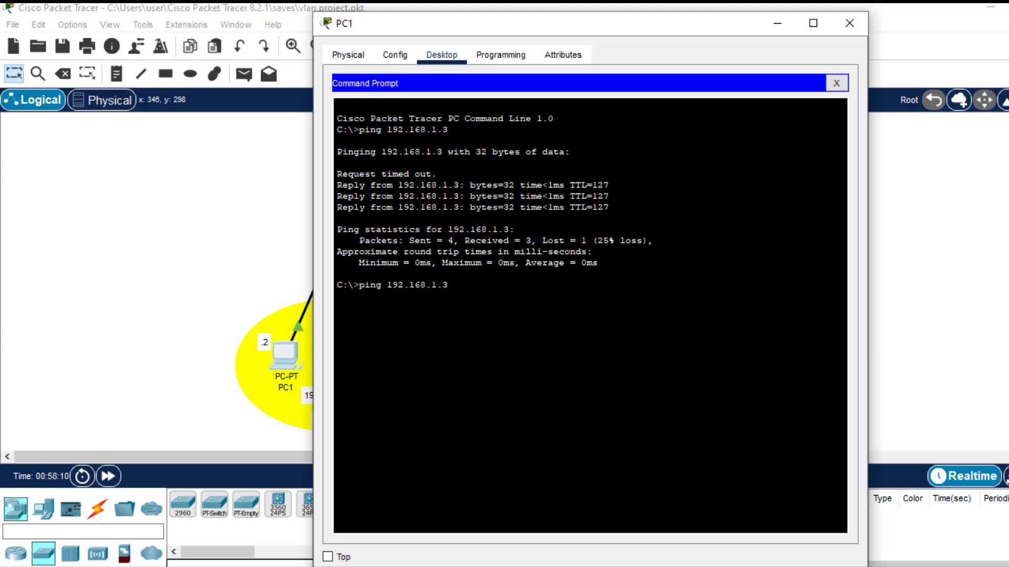
{"action": "key", "text": "BackSpace"}
{"action": "key", "text": "Return"}
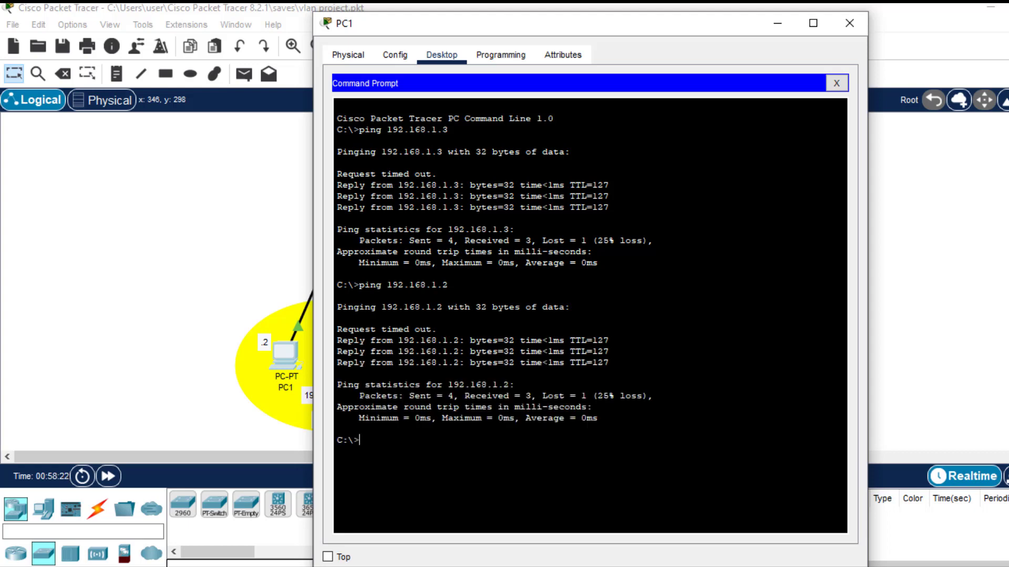
- Minimize PC1's window and examine the port and VLAN summary of Multilayer Switch0
{"action": "left_click_drag", "start_coordinate": [681, 25], "coordinate": [607, 27]}
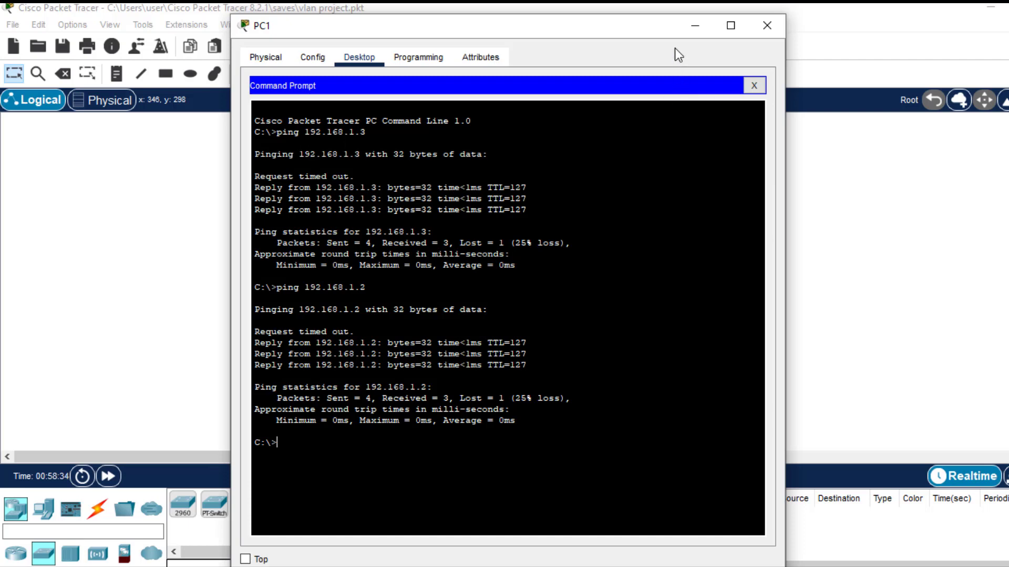
{"action": "left_click", "coordinate": [693, 25]}
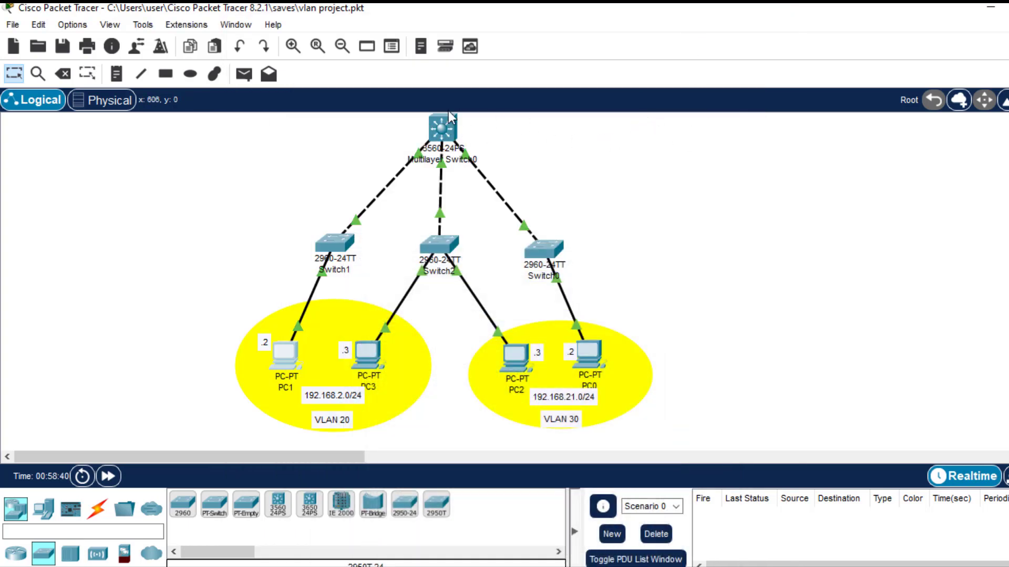
{"action": "mouse_move", "coordinate": [447, 127]}
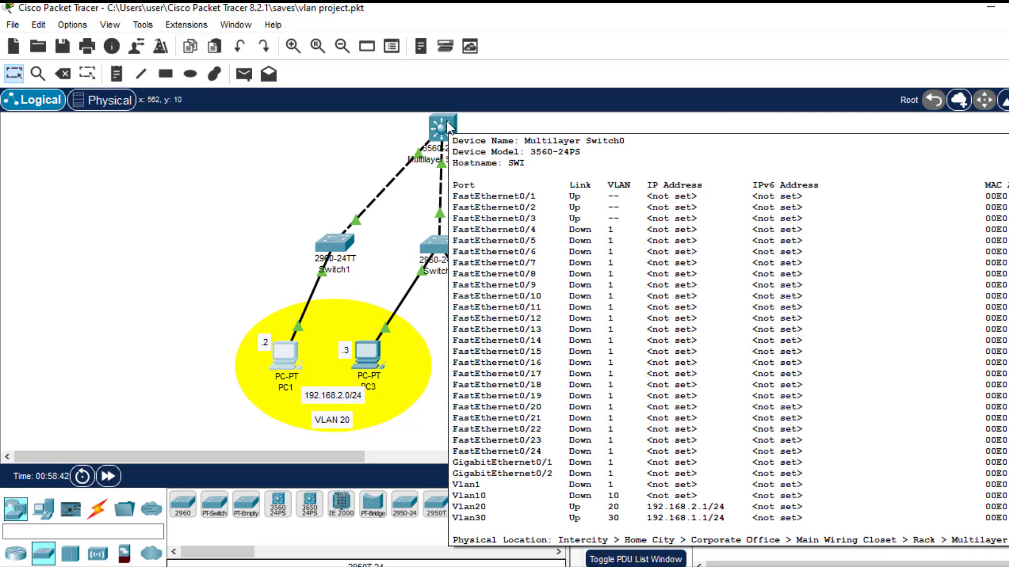